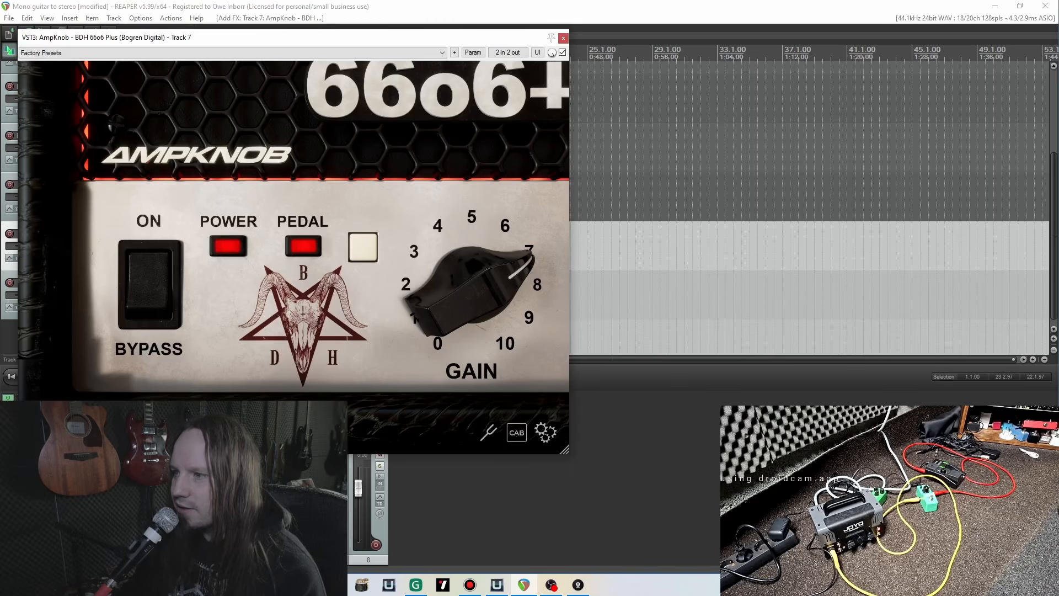
Step: Add the AmpKnob - BDH III amp plugin to track 8 and close the open plugin windows
left_click(564, 38)
left_click(164, 296)
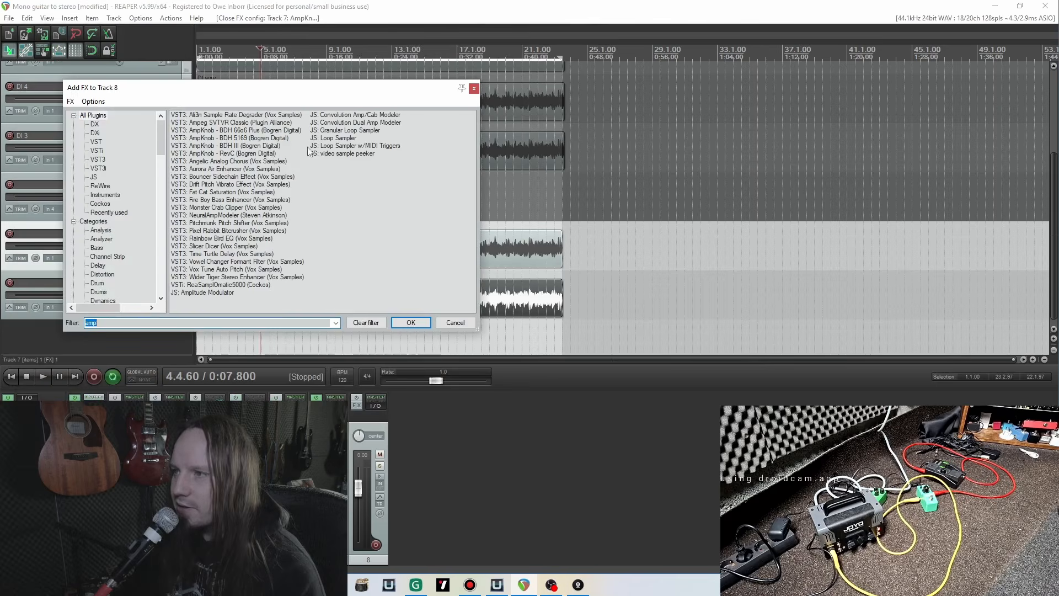
left_click(247, 146)
double_click(248, 147)
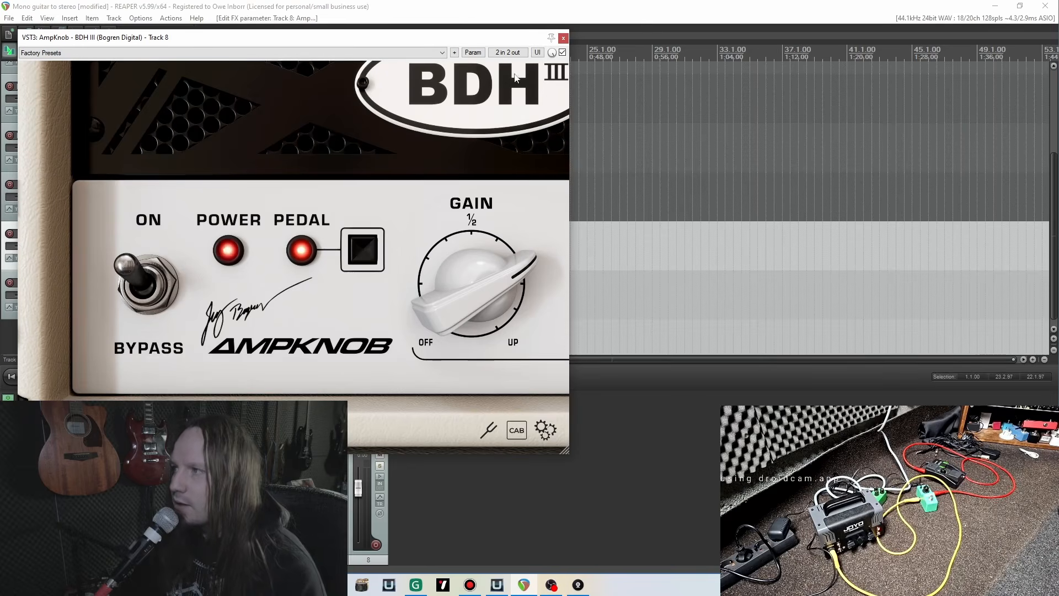
left_click(563, 37)
Step: Add the SSLChannel Mono plugin after AmpKnob BDH III in track 8's FX chain and close the chain
scroll(292, 296, "up", 2)
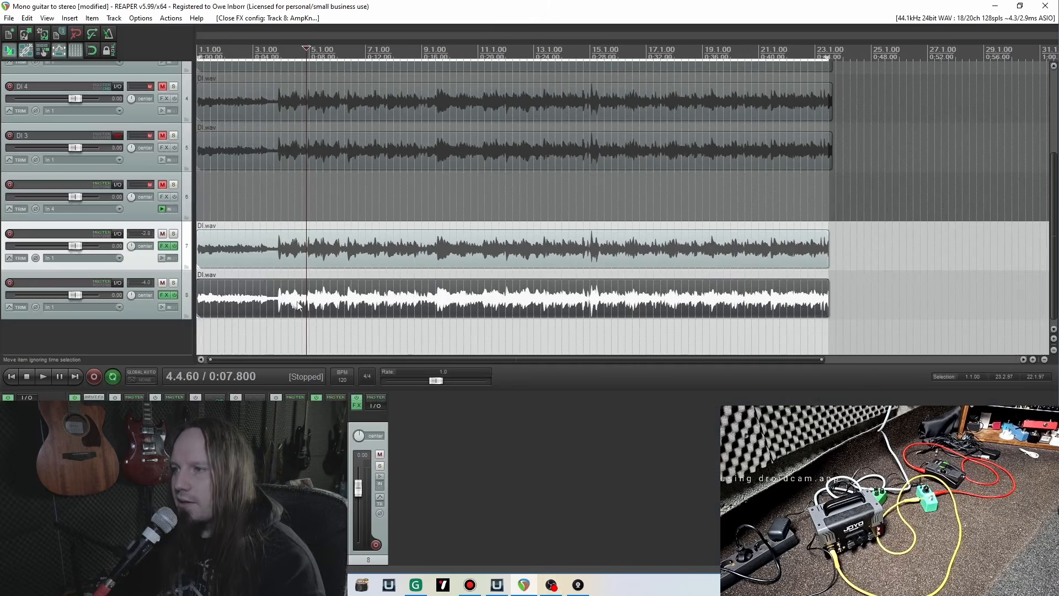
left_click(164, 295)
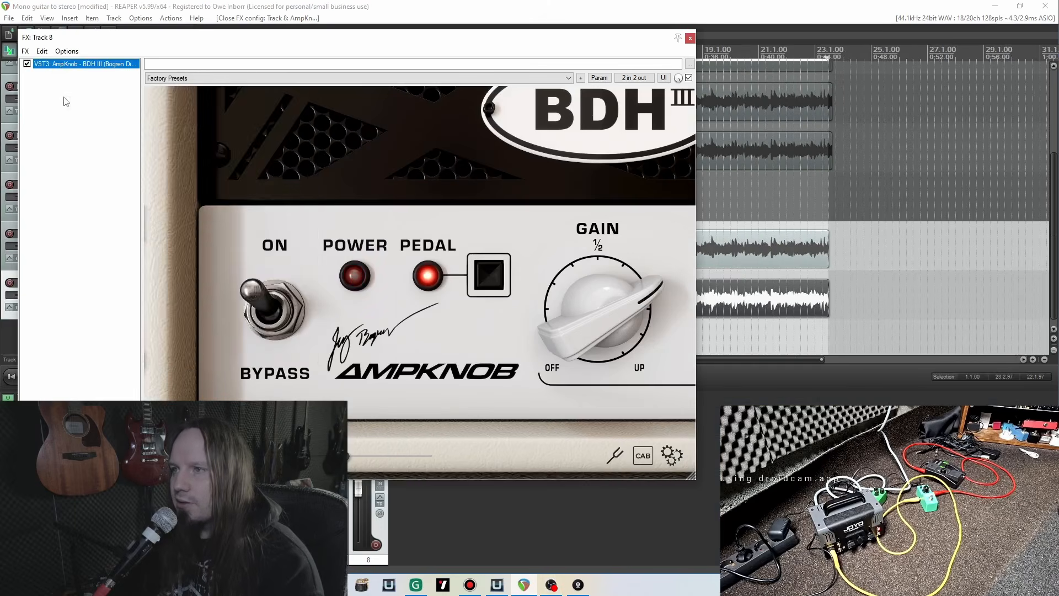
right_click(73, 102)
left_click(73, 102)
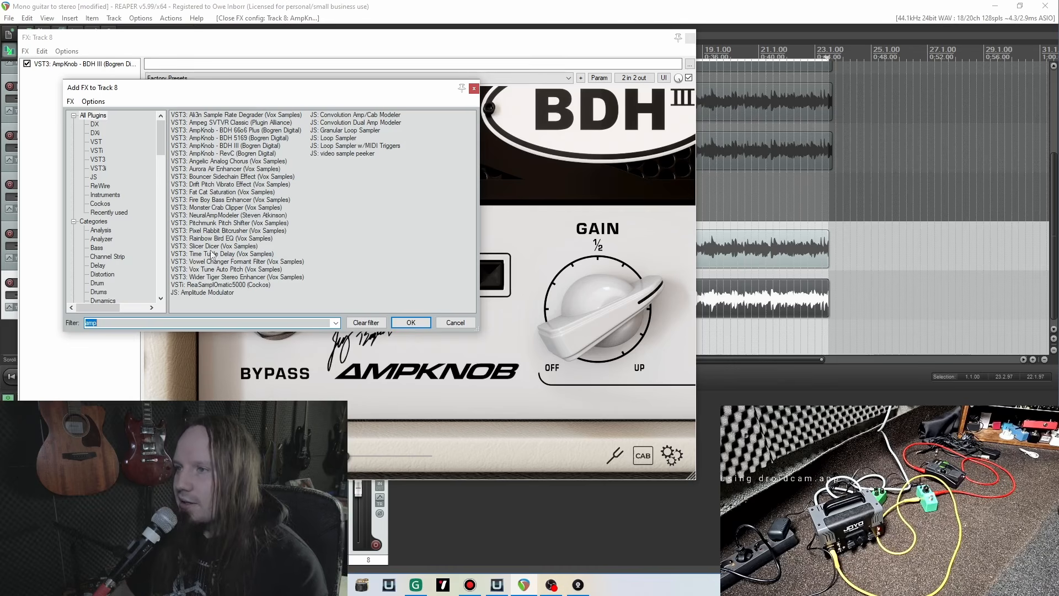
type("ss")
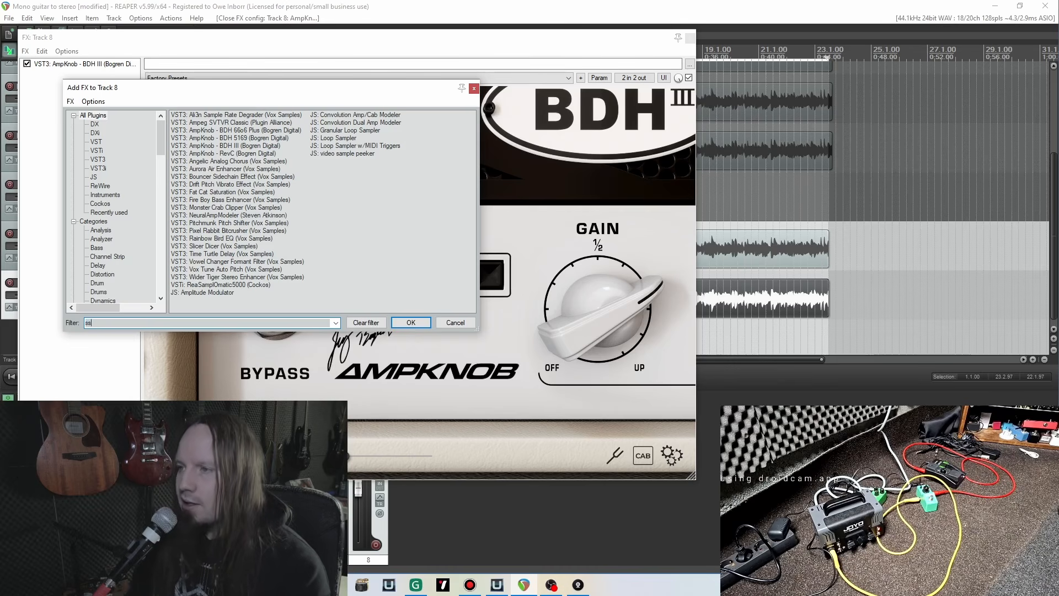
key("Down")
key("Return")
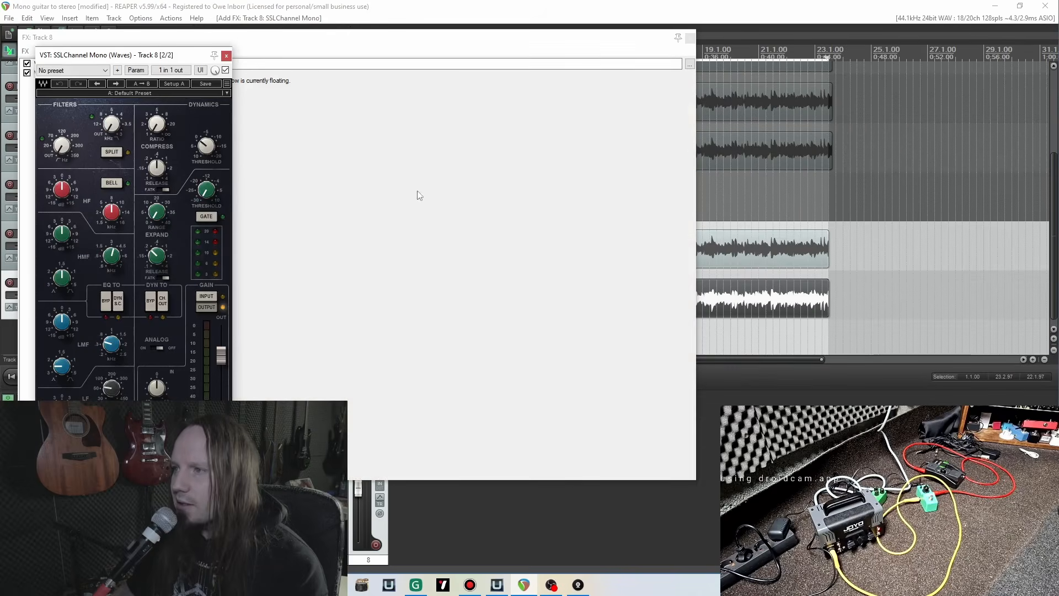
left_click(226, 55)
left_click(335, 38)
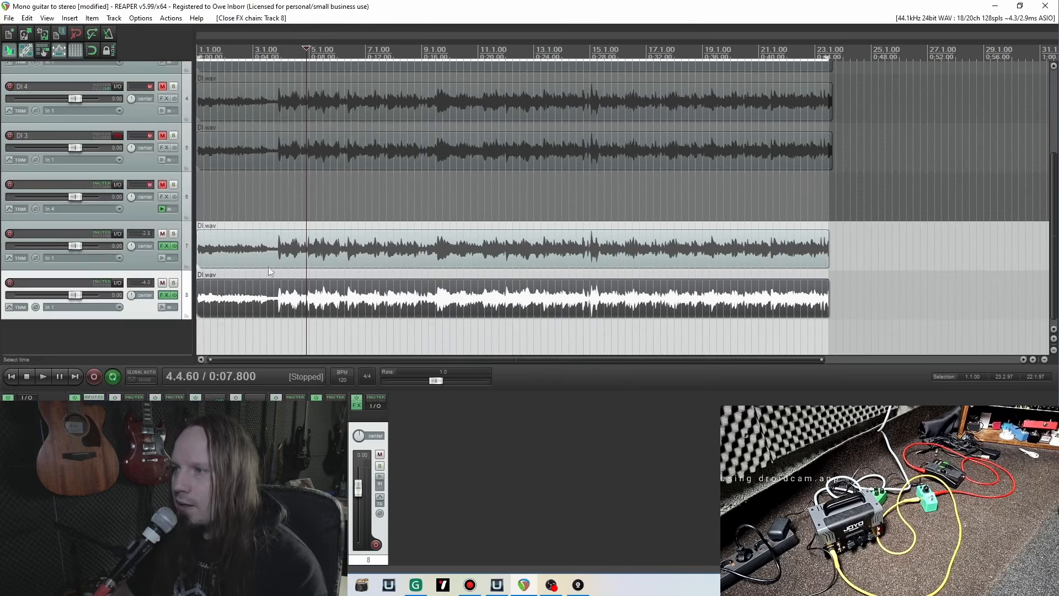
Step: Pan track 7 fully left and track 8 fully right, and start playback
left_click(148, 262)
mouse_move(132, 247)
left_mouse_down()
mouse_move(134, 304)
mouse_move(141, 264)
left_mouse_up()
key("space")
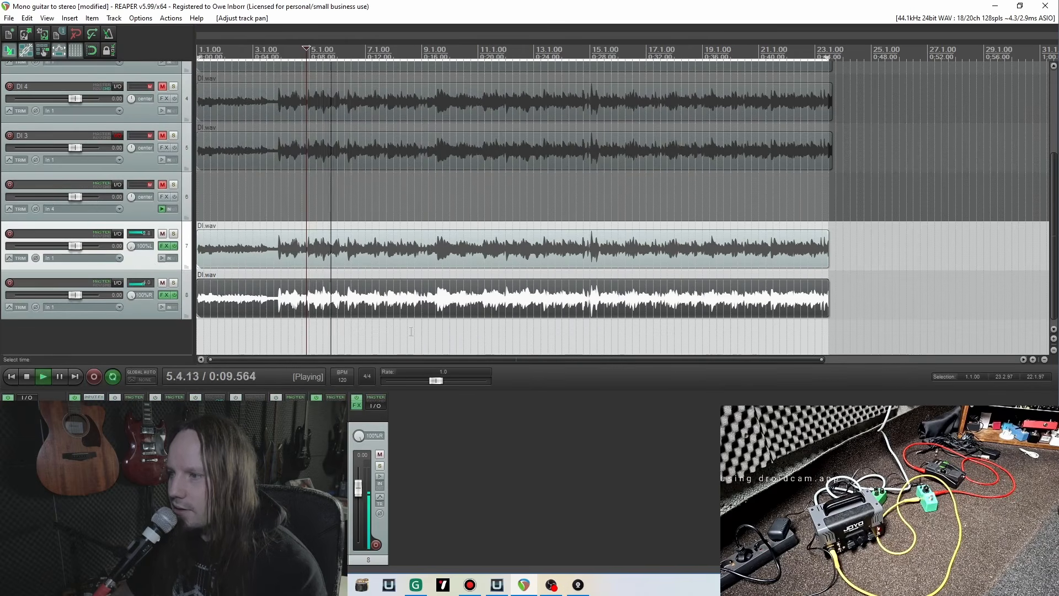
Step: Raise tracks 7 and 8 together to +8.52 dB during playback, reset their volume to 0 dB, and stop playback
left_click(148, 310)
left_click(142, 266, "ctrl")
left_click_drag(79, 250, 92, 247)
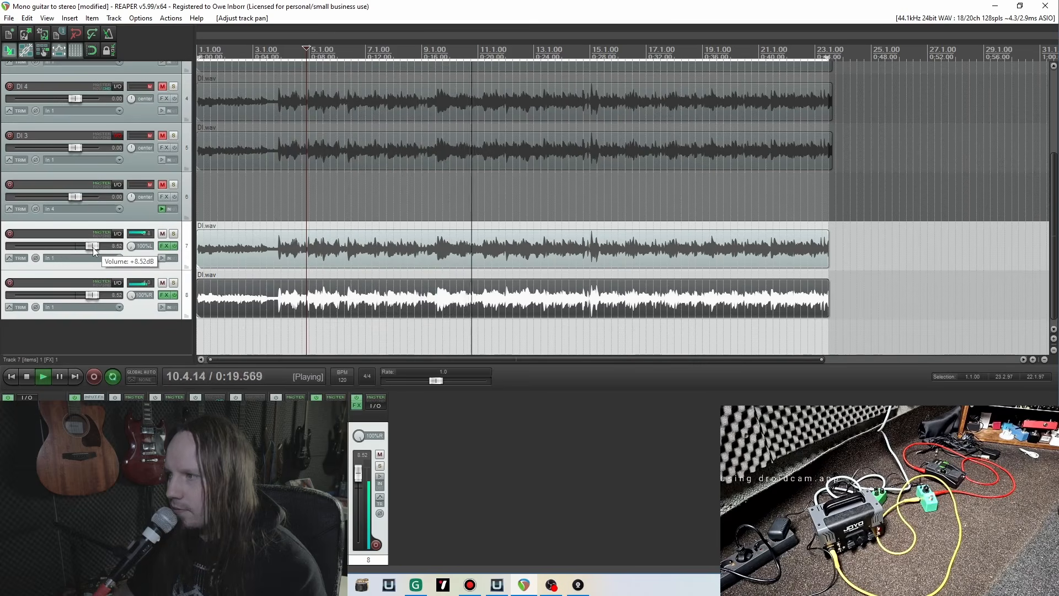
double_click(93, 247)
key("space")
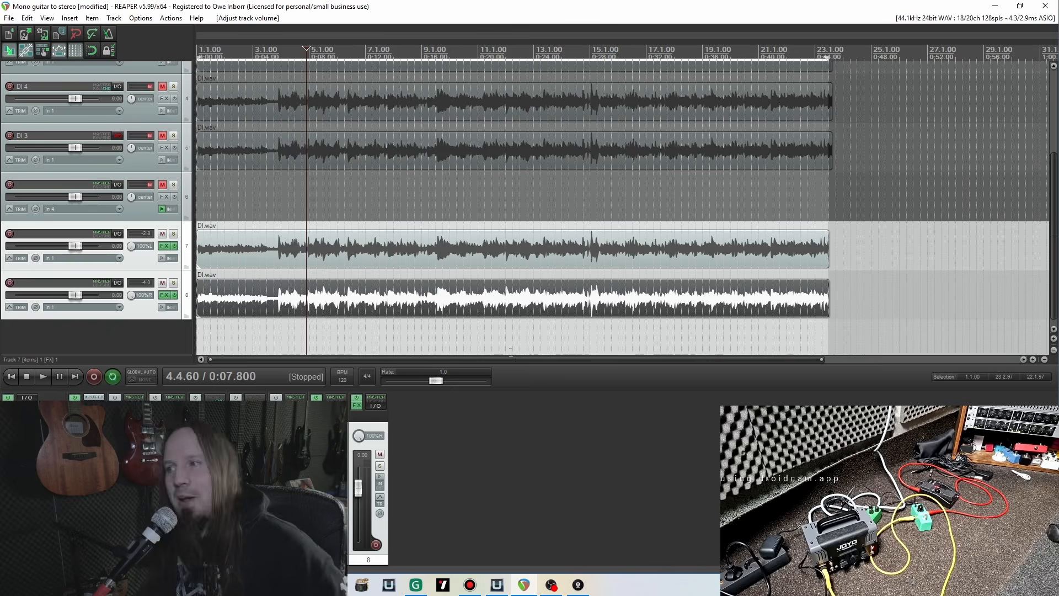
Step: Delete tracks 7 and 8, confirming the removal
scroll(738, 298, "up", 3)
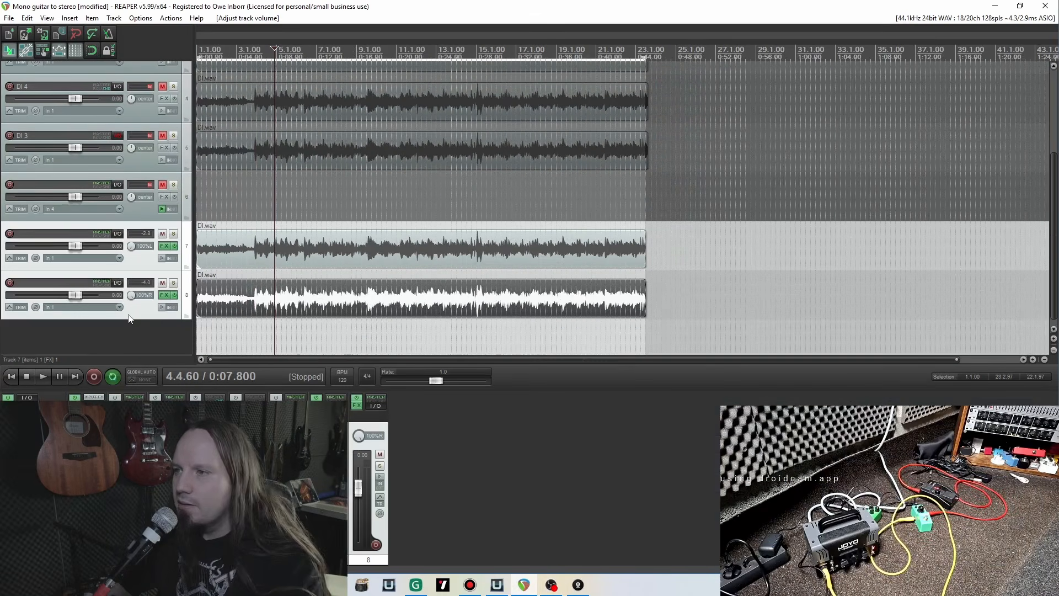
left_click(143, 292)
key("Delete")
key("Return")
left_click(144, 298)
key("Delete")
key("Return")
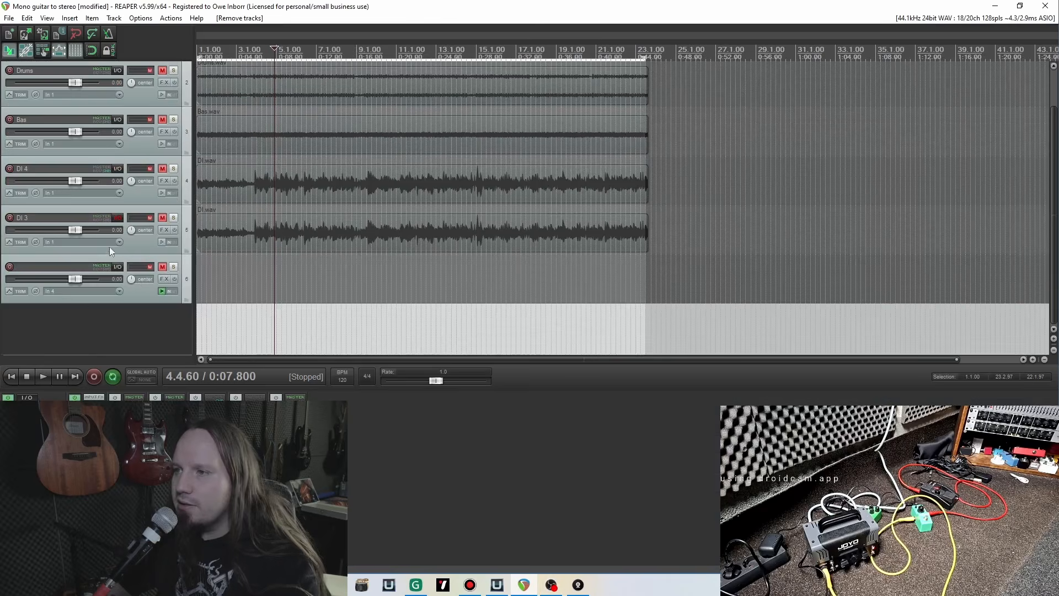
Step: Unmute the unnamed track 6 and the DI 4 track, and arm track 6 for recording
left_click(137, 293)
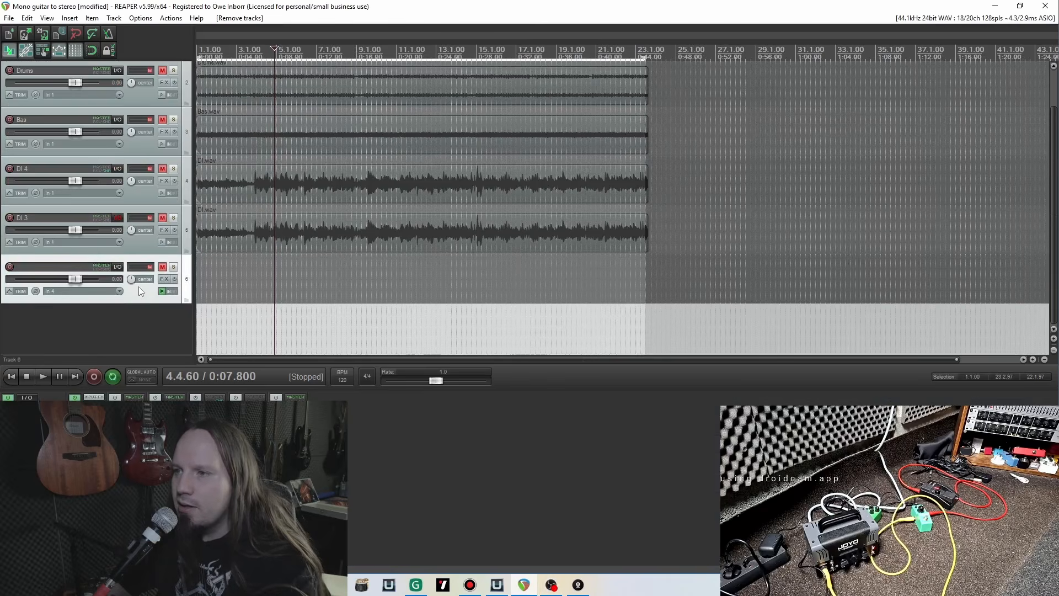
left_click(163, 267)
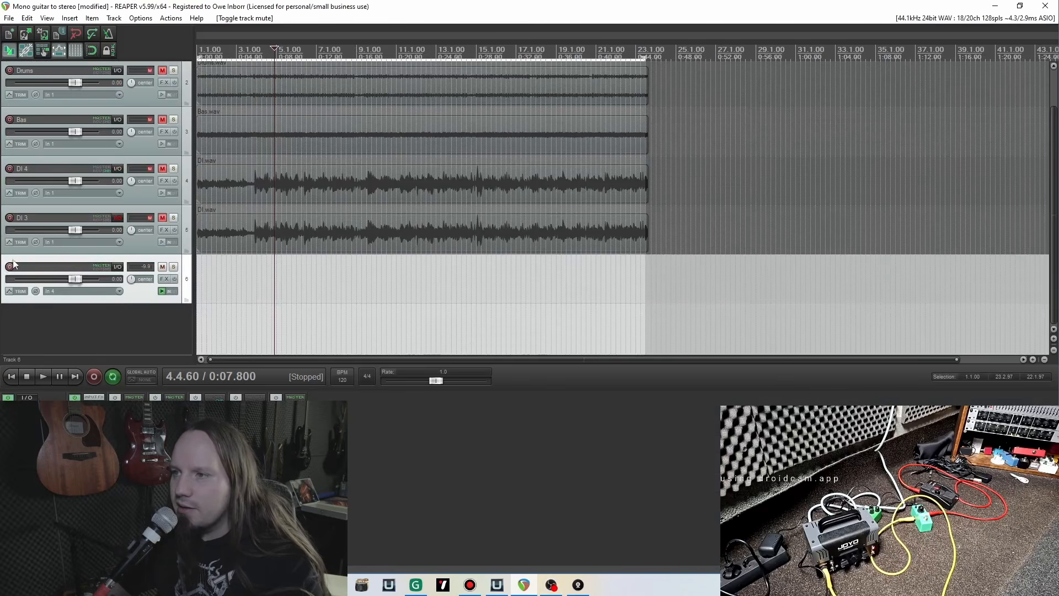
left_click(163, 170)
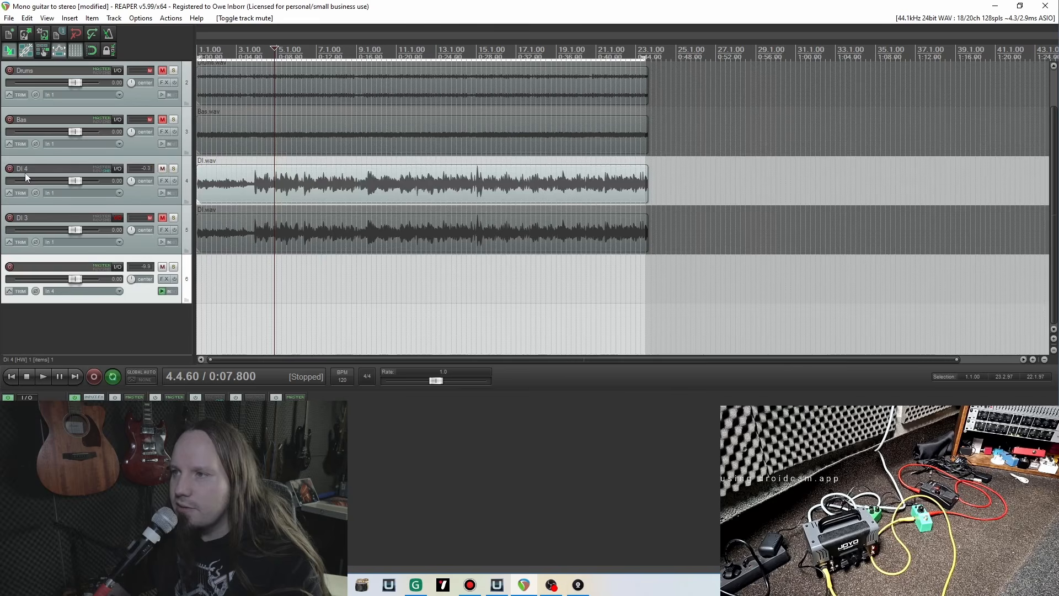
left_click(144, 190)
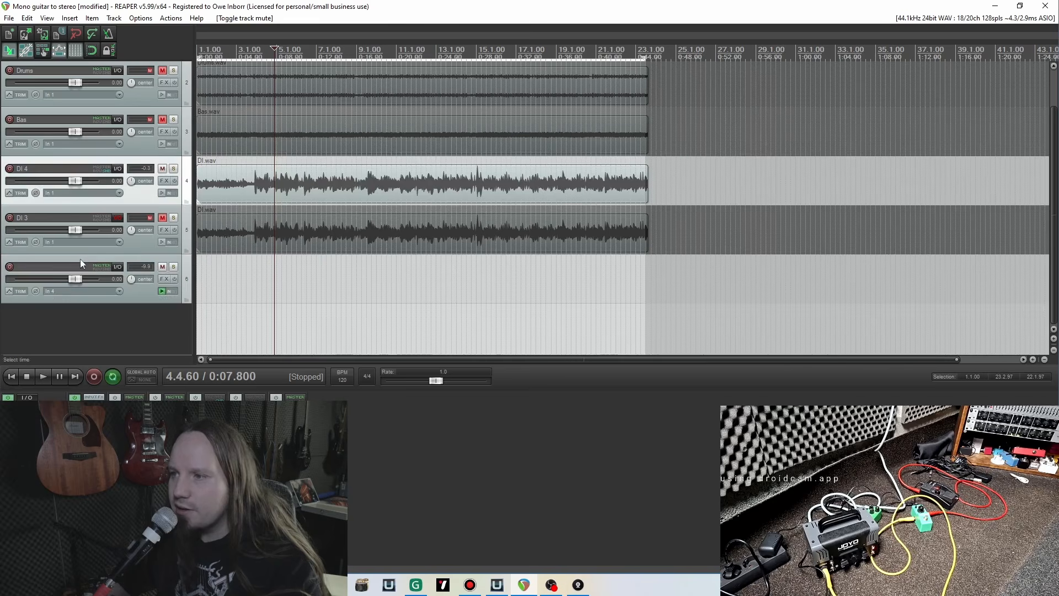
left_click(9, 267)
Step: Check the signal with a short playback, and record the DI 4 pass onto track 6 from project start to the song's end
key("space")
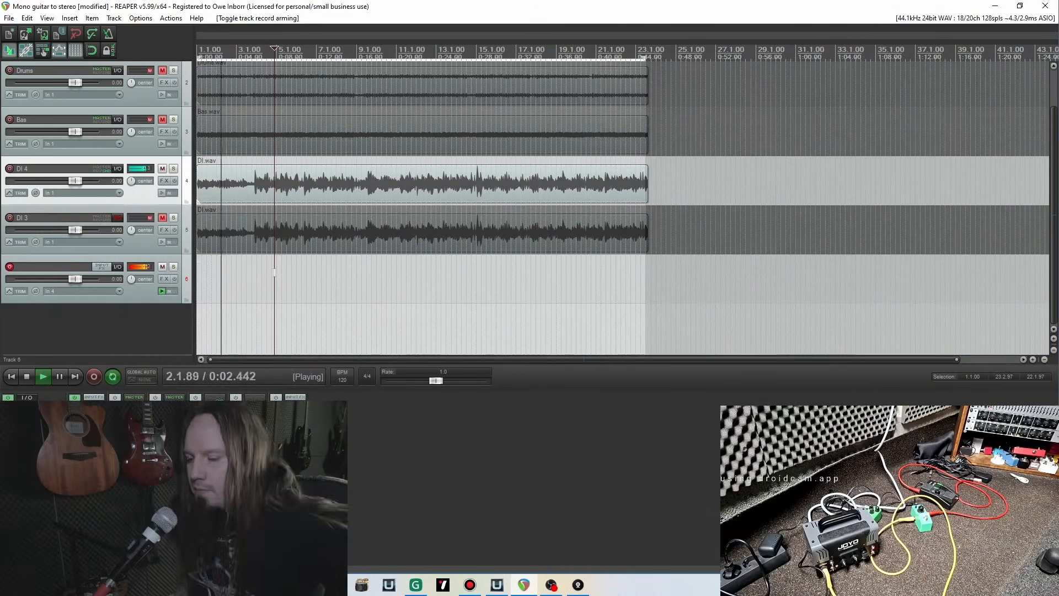
left_click(26, 376)
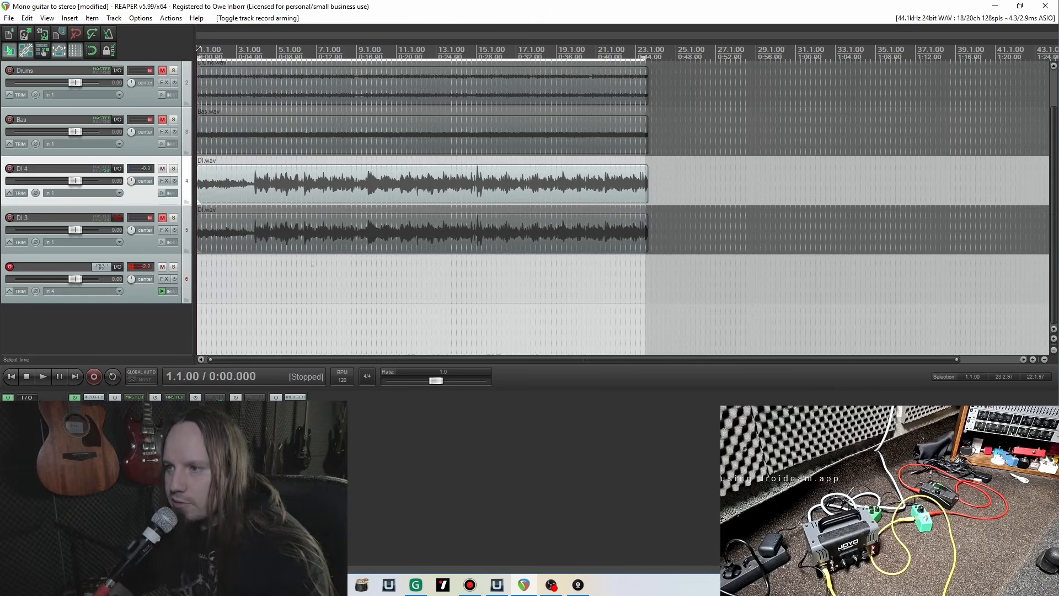
key("ctrl+r")
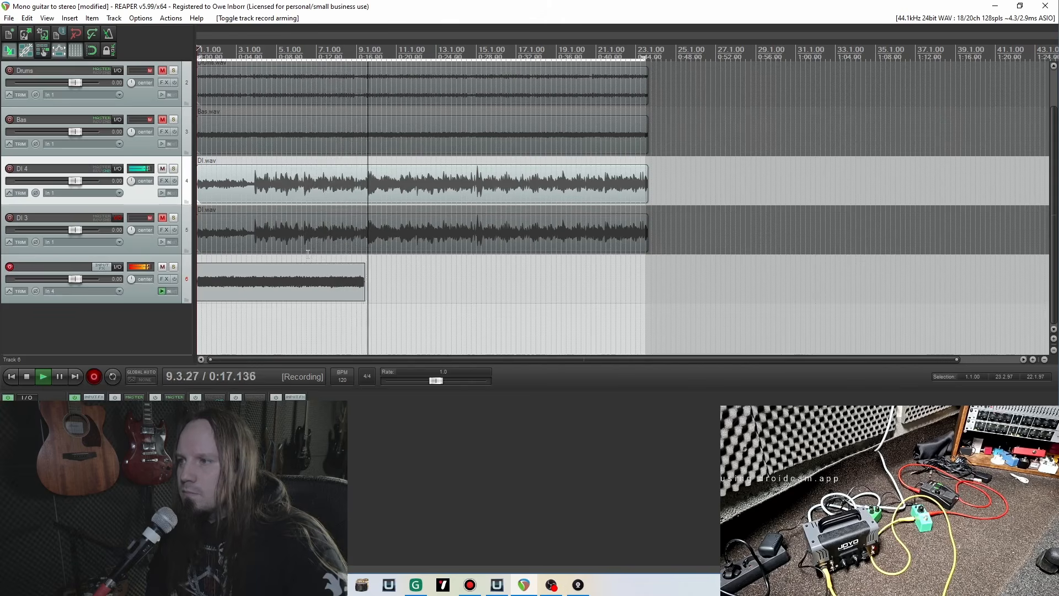
scroll(594, 281, "up", 5)
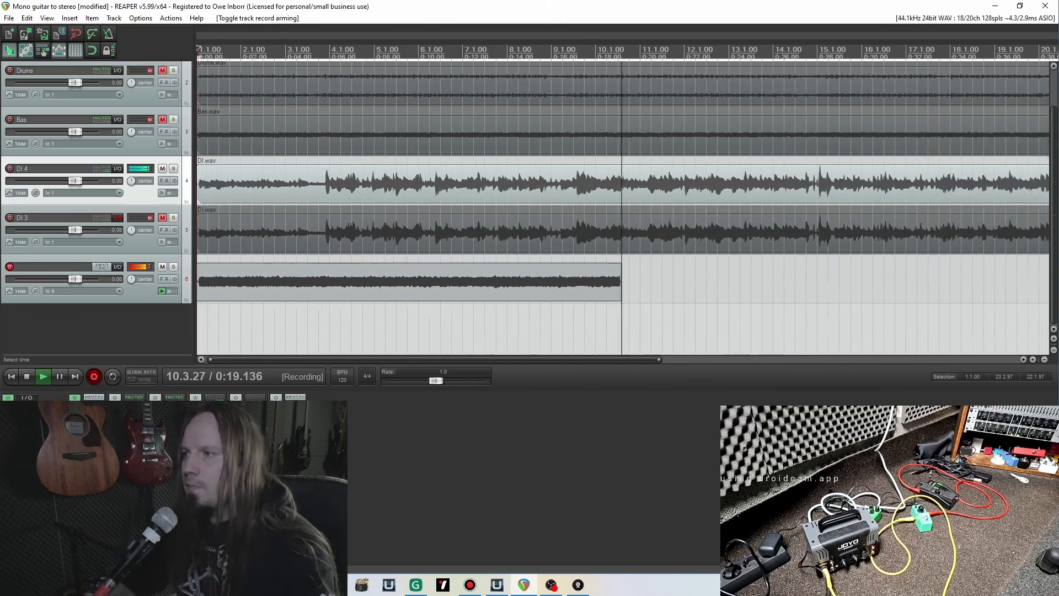
scroll(595, 276, "down", 6)
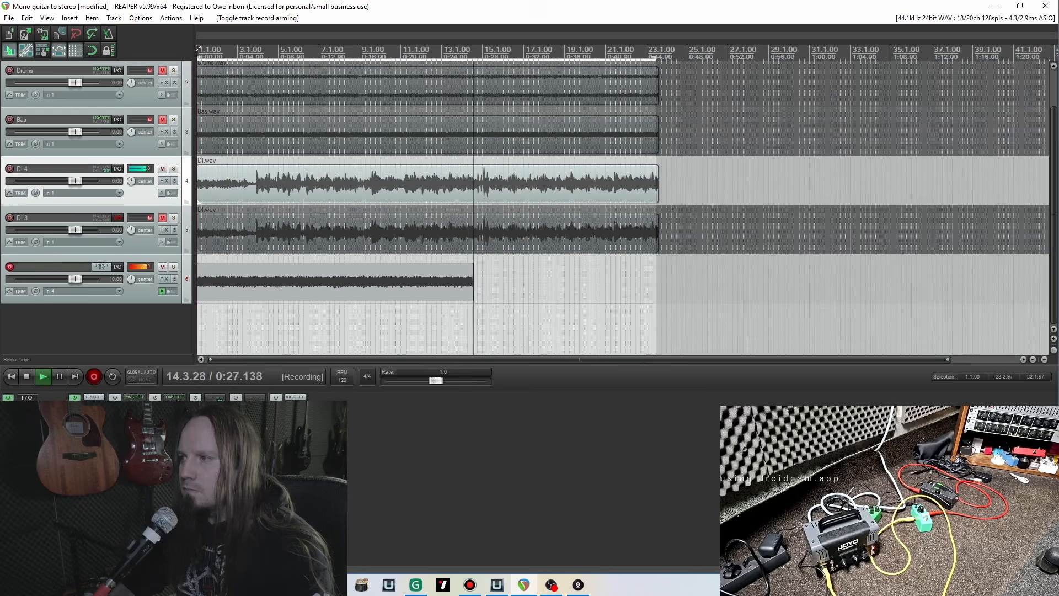
scroll(626, 240, "up", 4)
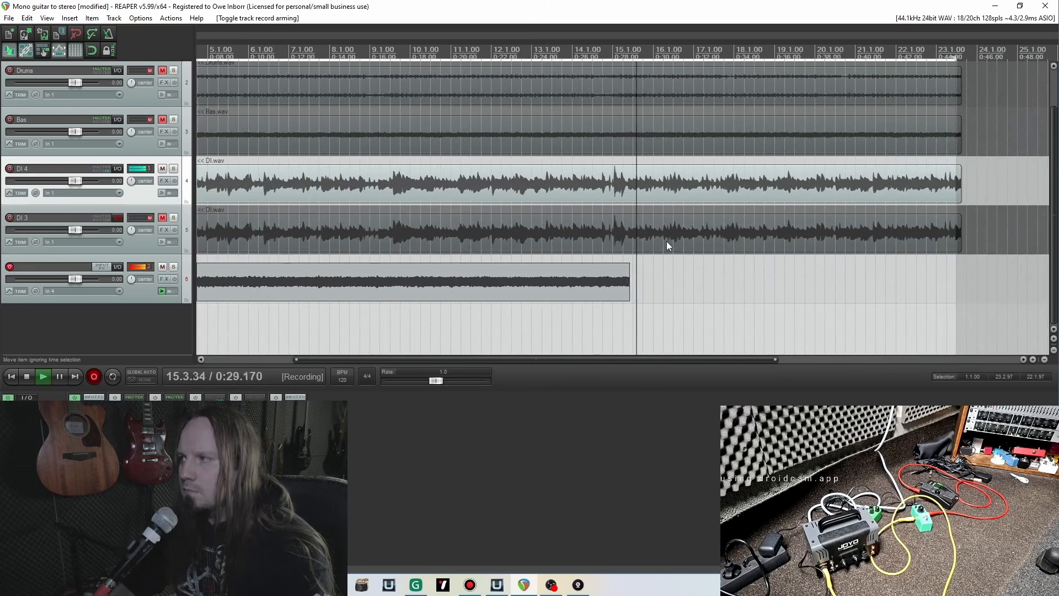
scroll(667, 243, "down", 2)
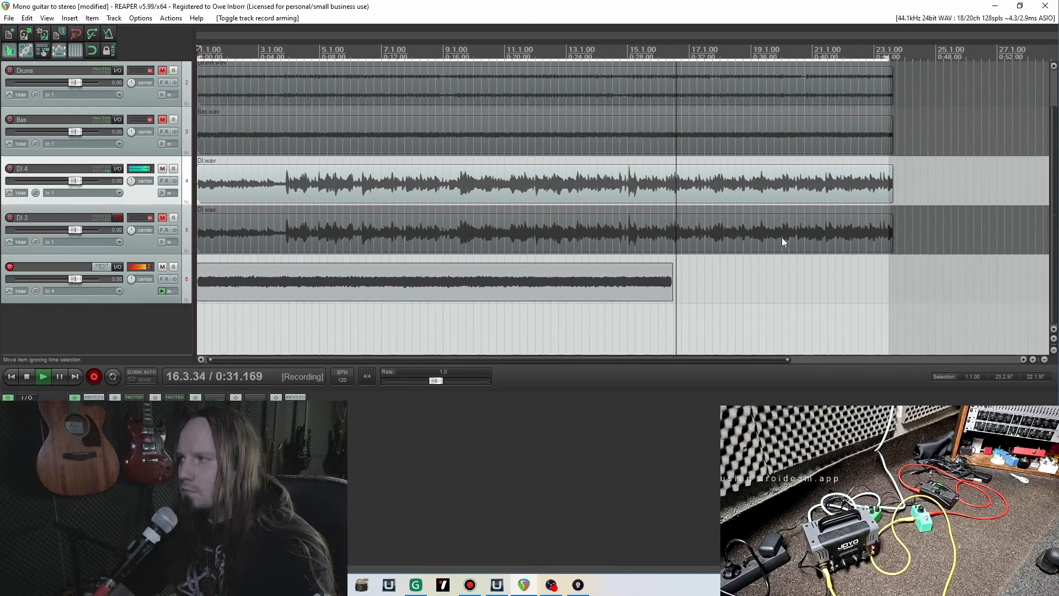
scroll(827, 237, "up", 3)
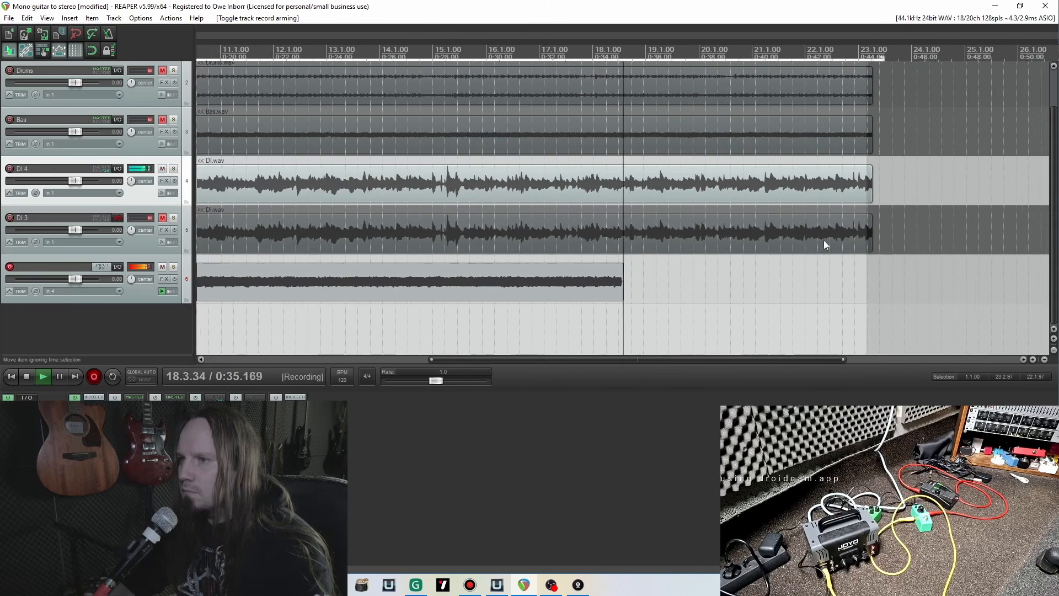
scroll(805, 243, "down", 5)
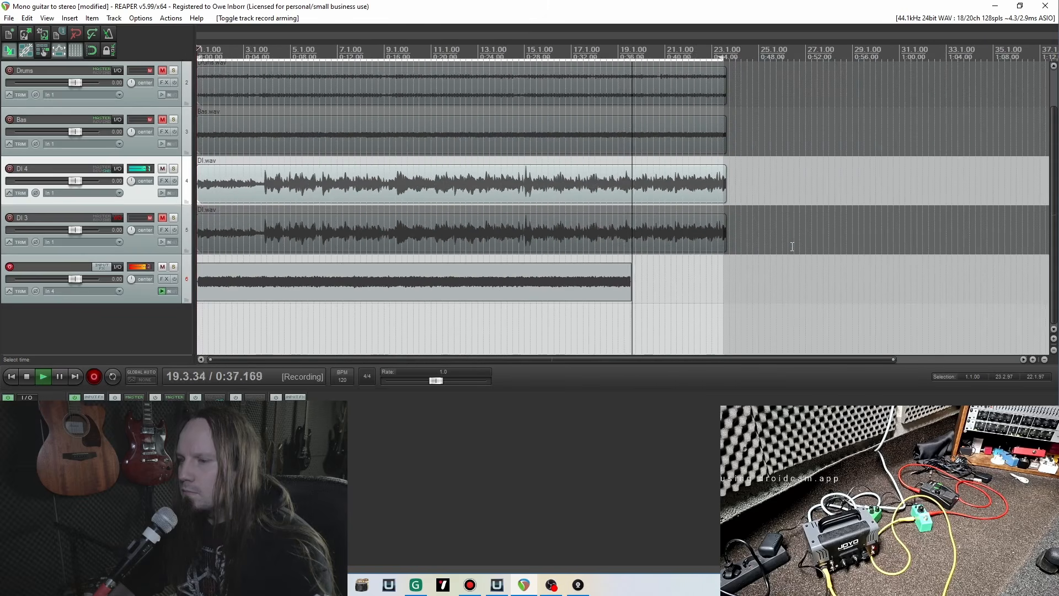
scroll(792, 247, "up", 2)
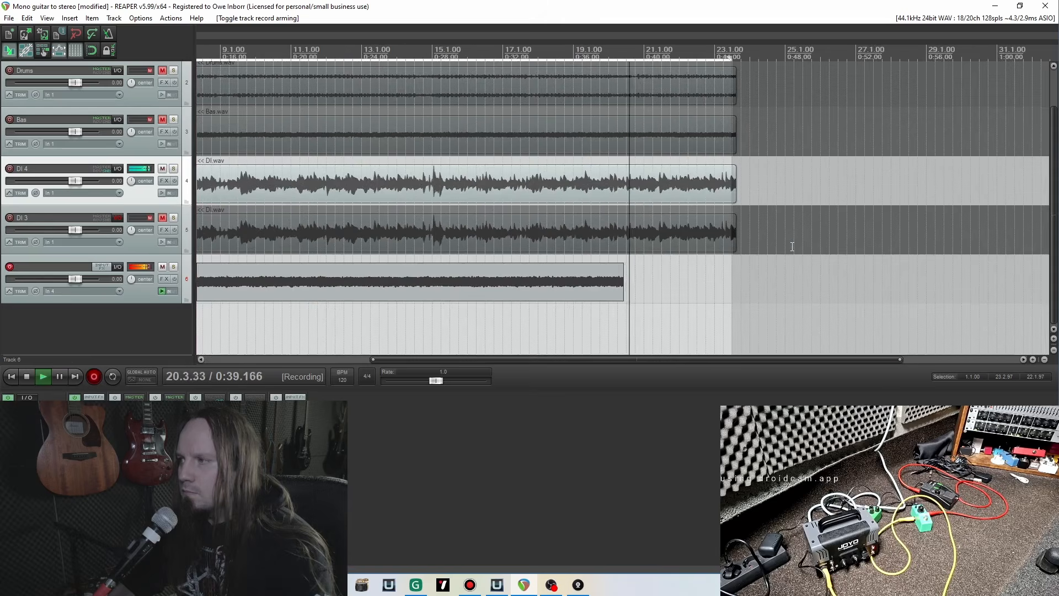
scroll(792, 247, "up", 2)
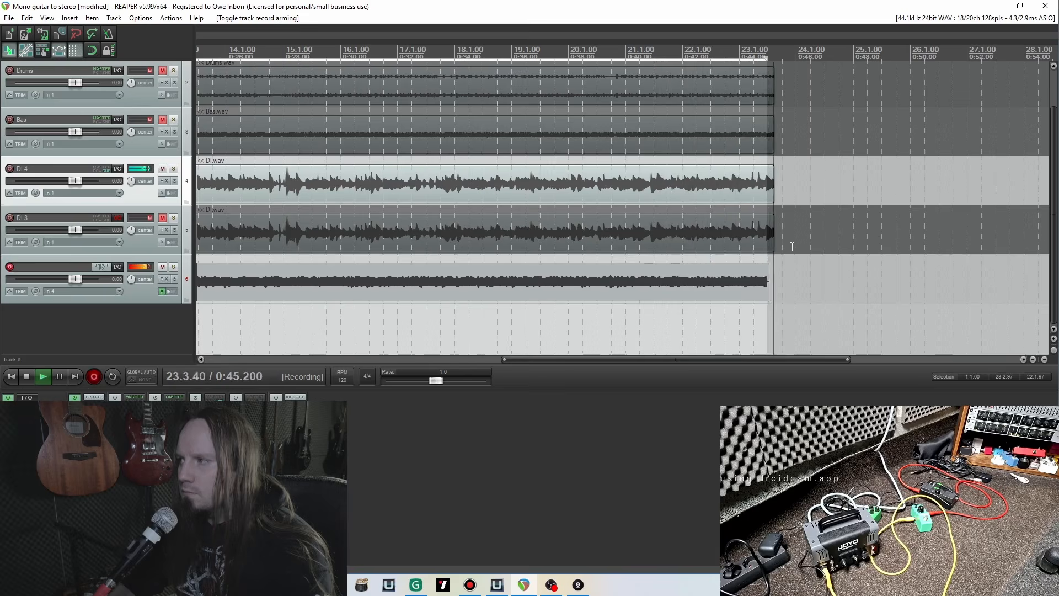
key("space")
scroll(551, 245, "down", 5)
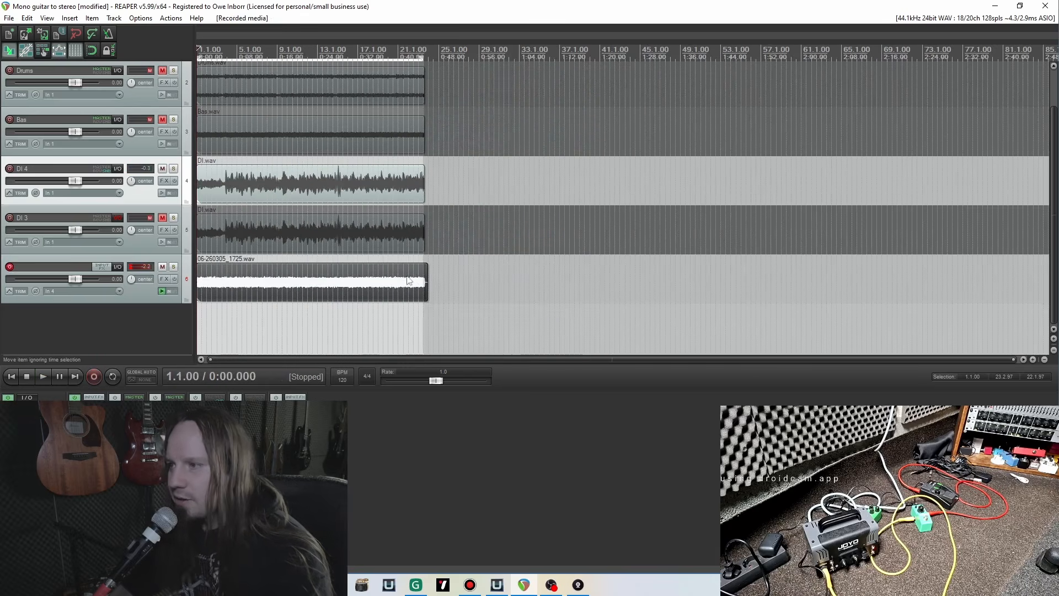
Step: Name the recorded track Left and add a new record-armed track named Right below it
scroll(346, 282, "up", 2)
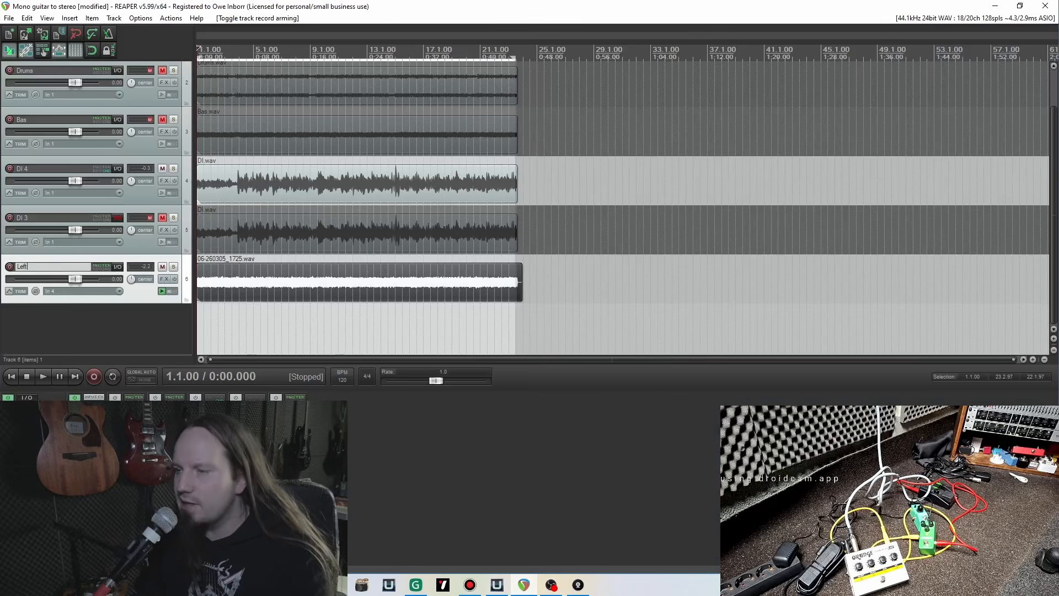
key("ctrl+t")
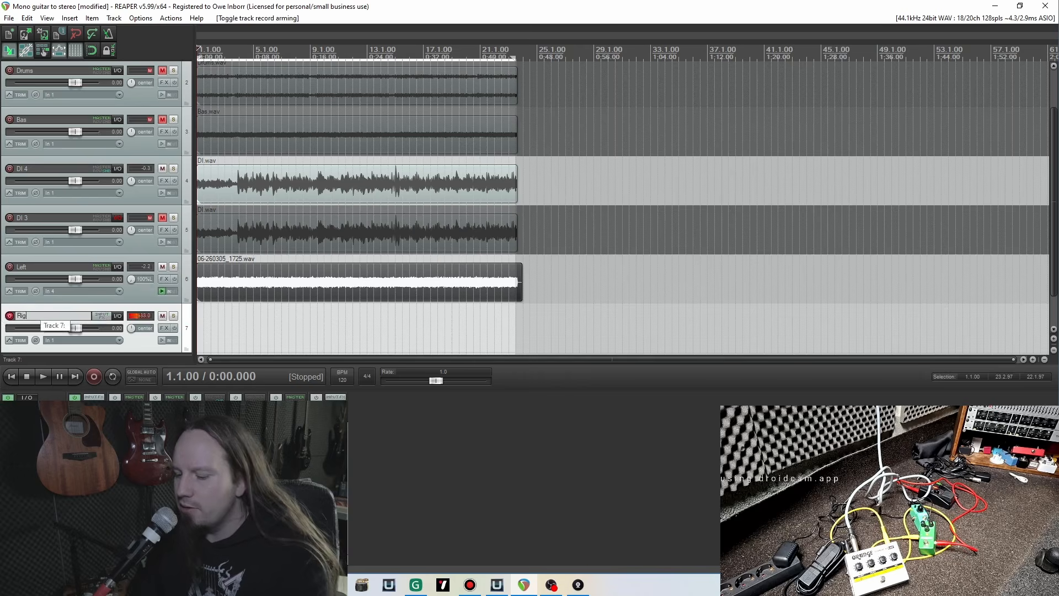
left_click(138, 200)
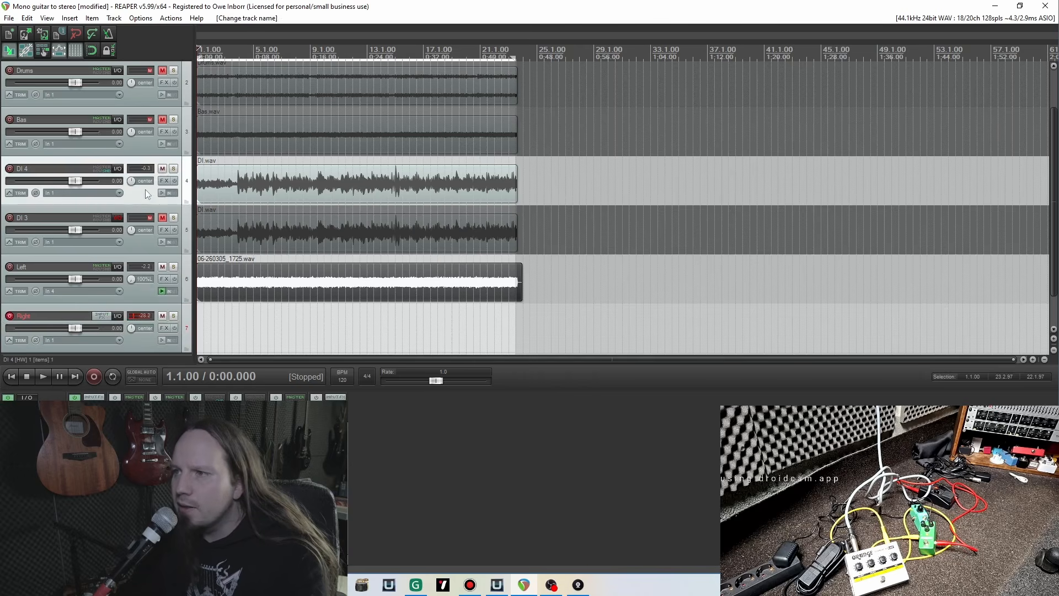
Step: Mute the DI 4 track and unmute the DI 3 track
left_click(162, 168)
left_click(162, 218)
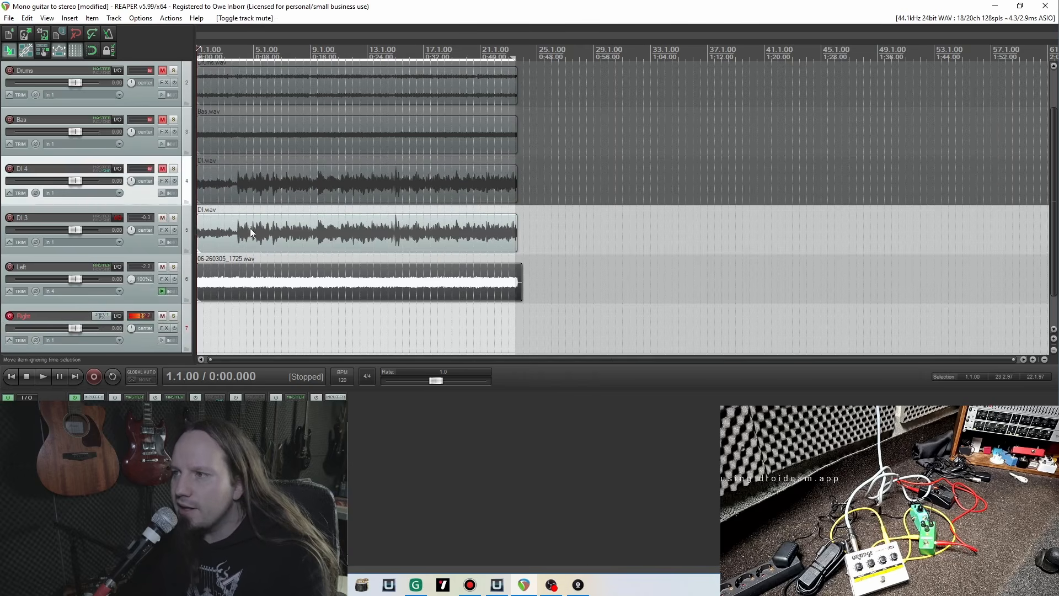
Step: Invert the phase of the DI.wav item on the DI 3 track and compare its waveform with the DI 4 item
left_click(250, 227)
scroll(547, 222, "up", 10)
scroll(547, 223, "down", 6)
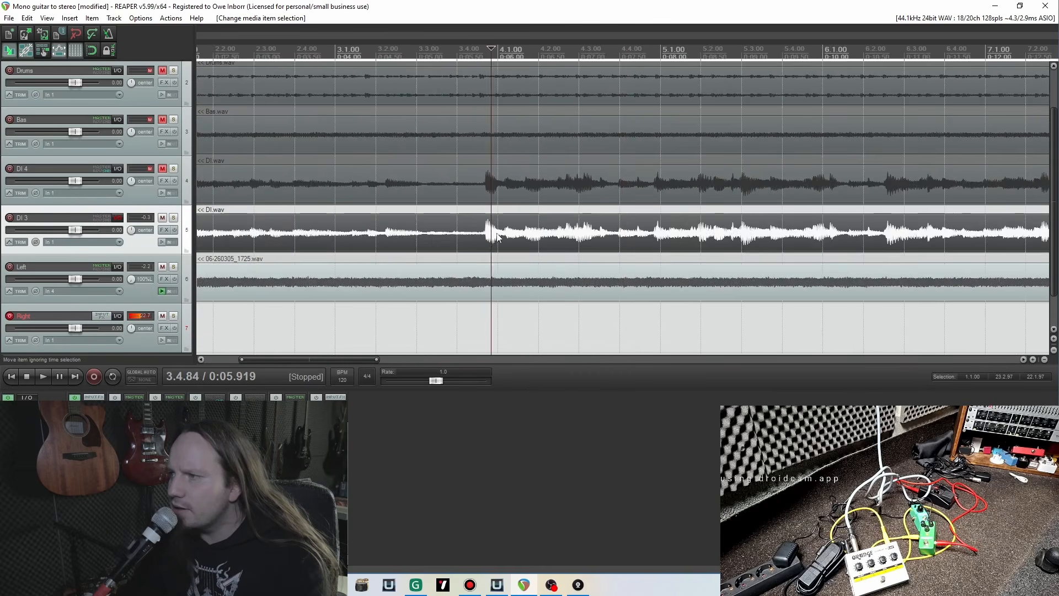
scroll(492, 236, "up", 15)
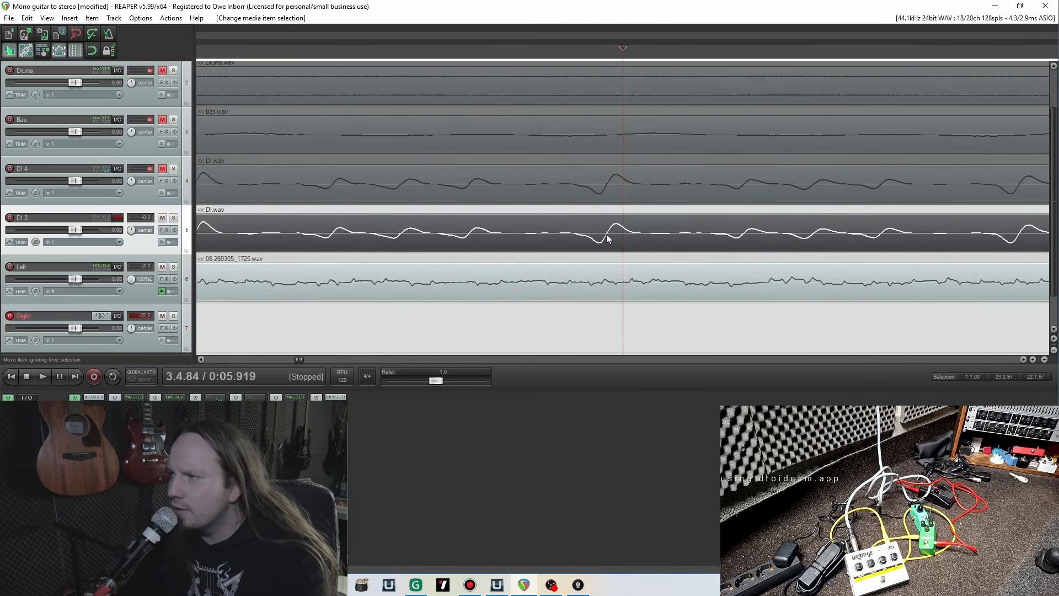
right_click(607, 235)
left_click(597, 233)
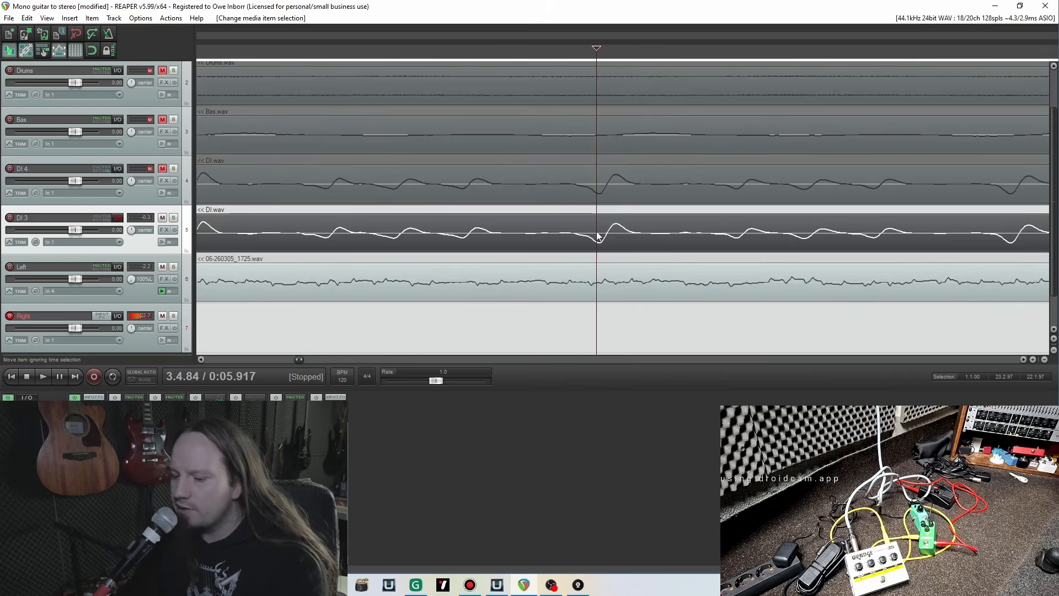
double_click(627, 236)
left_click(542, 318)
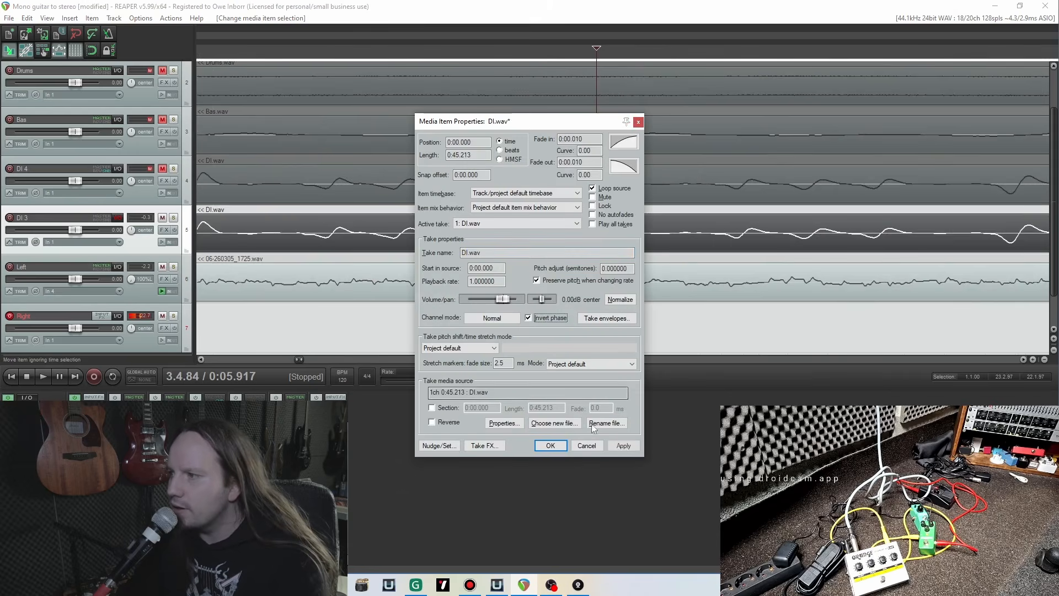
left_click(551, 446)
left_click(622, 225)
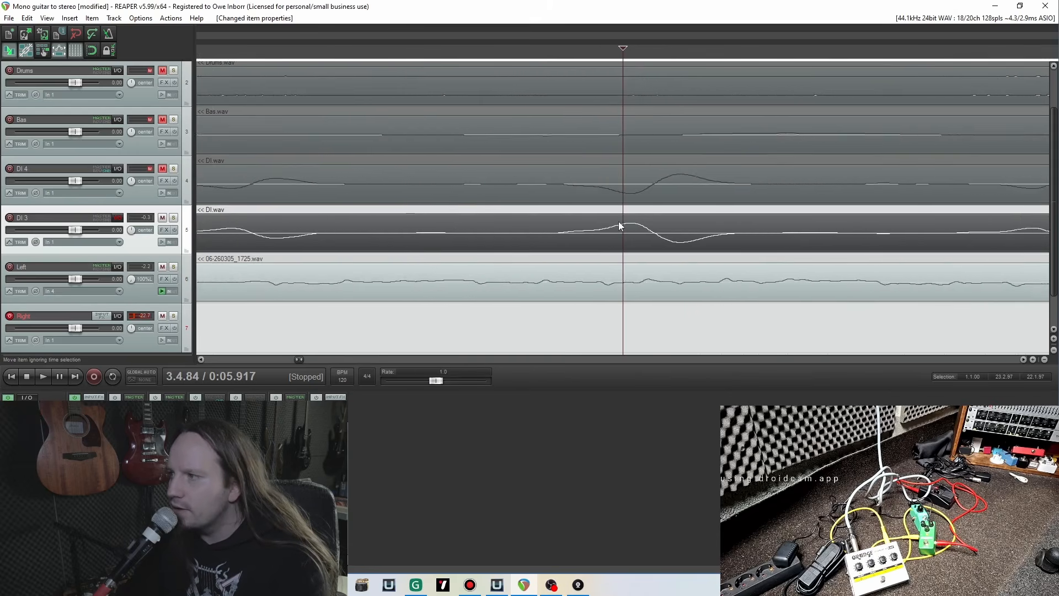
scroll(610, 216, "down", 8)
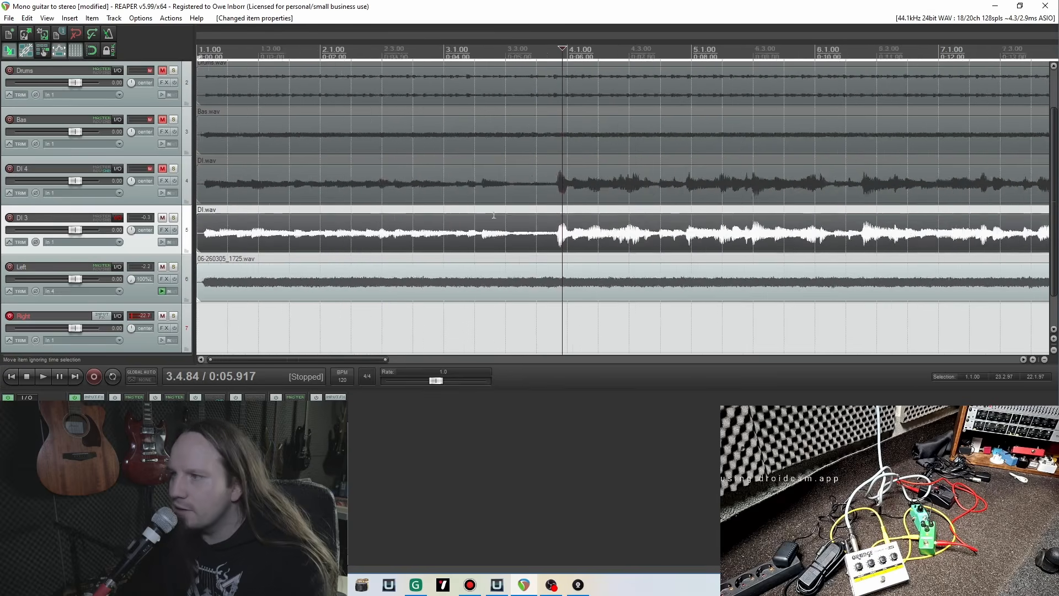
Step: Return to the project start, enable record monitoring on the Right track and set its mono input to In 3
left_click(11, 376)
scroll(2, 246, "down", 1)
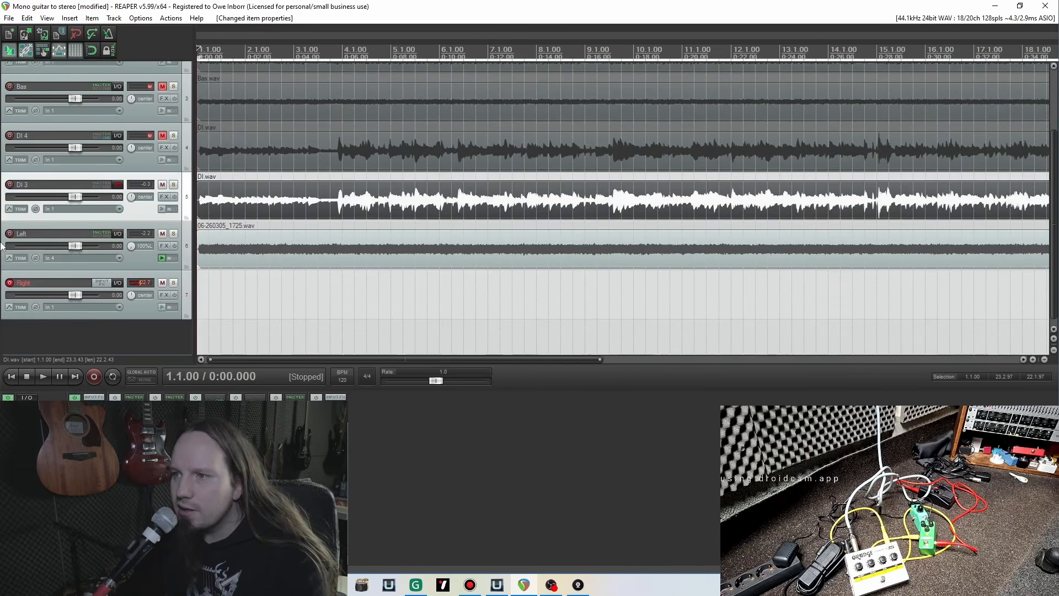
left_click(162, 306)
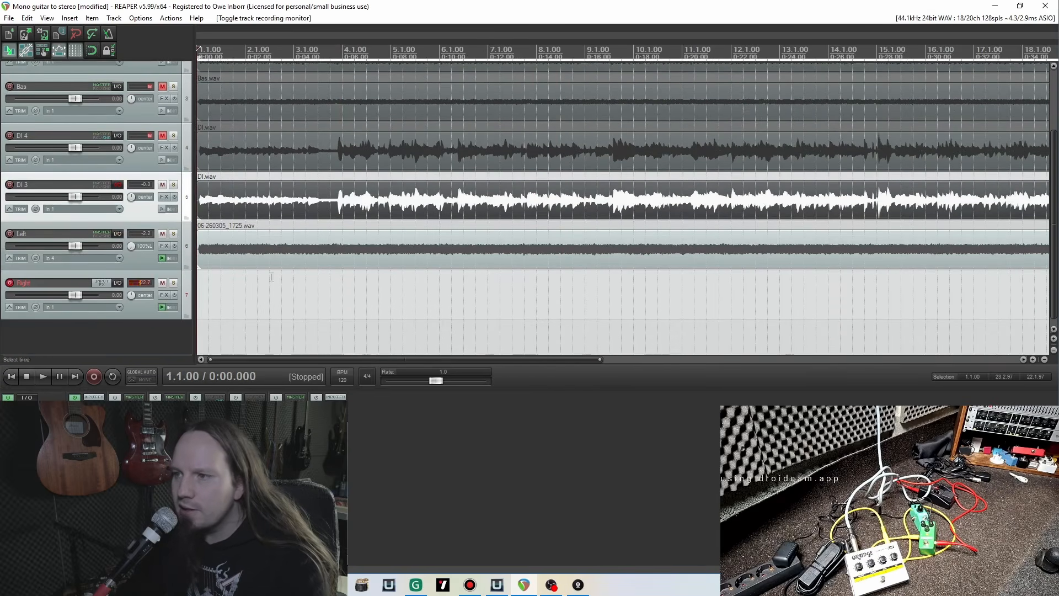
left_click(95, 307)
mouse_move(159, 312)
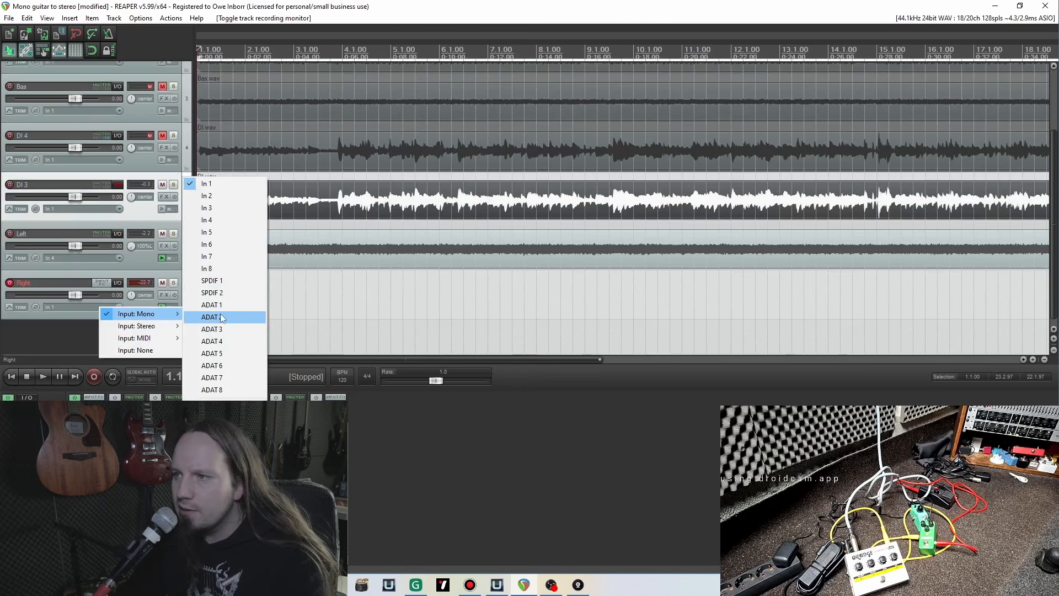
left_click(225, 213)
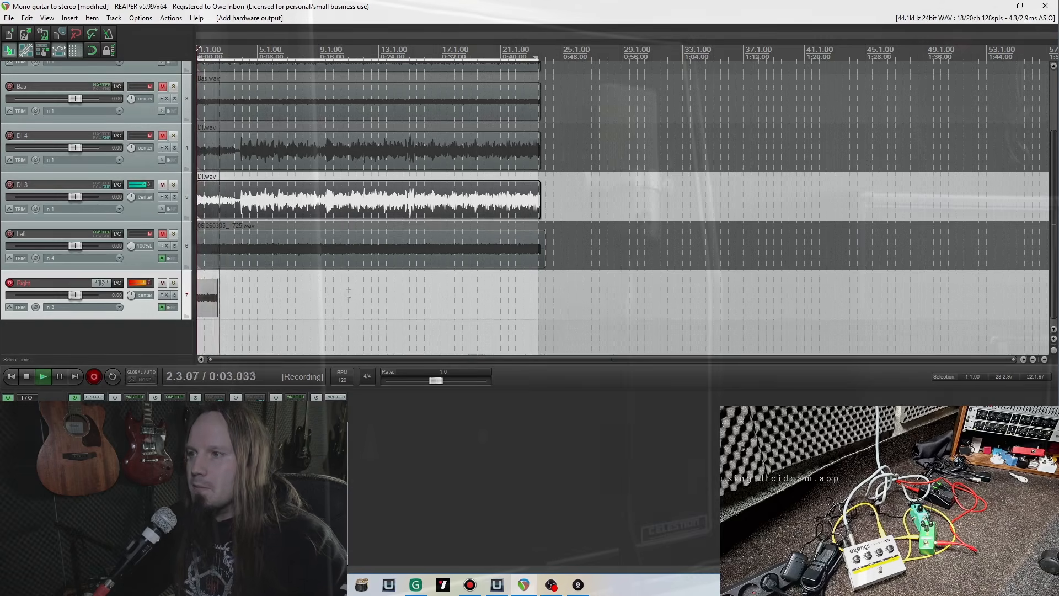
Step: Record the DI 3 pass onto the Right track up to the song's end, panning that track 100% right
scroll(343, 296, "up", 3)
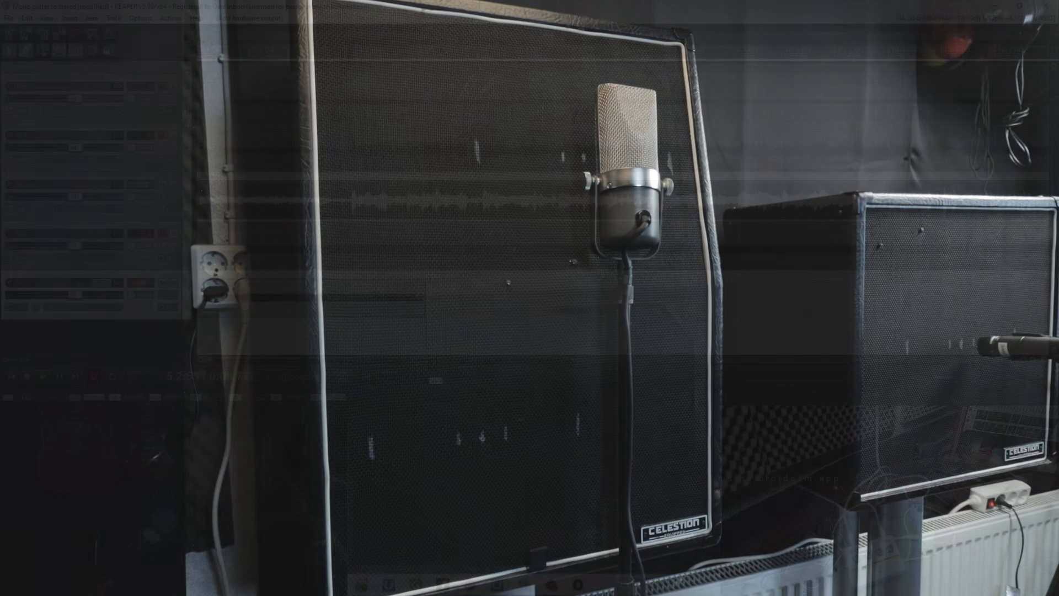
scroll(540, 288, "down", 3)
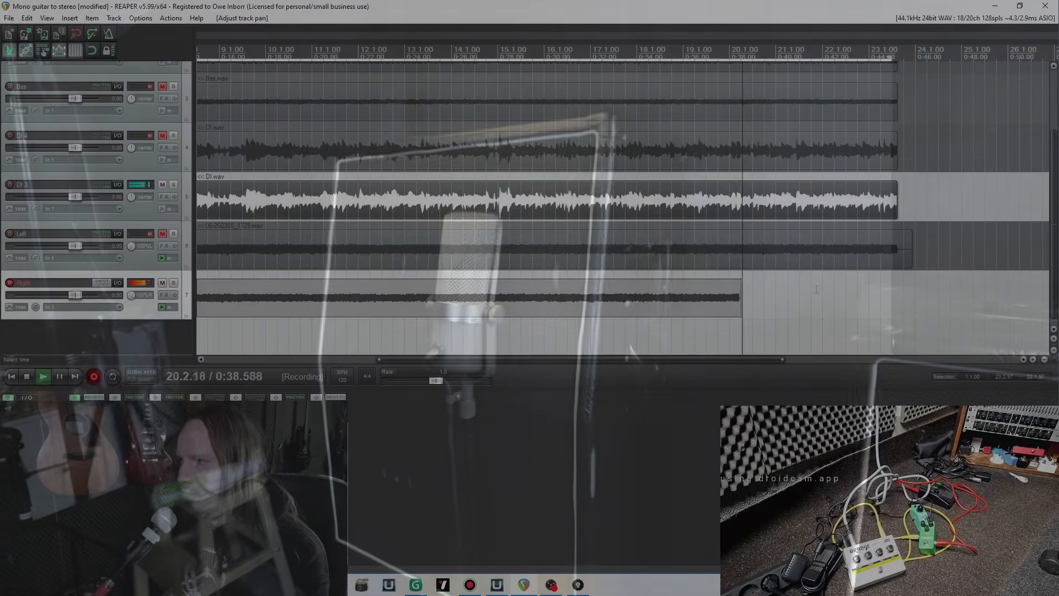
scroll(817, 289, "down", 1)
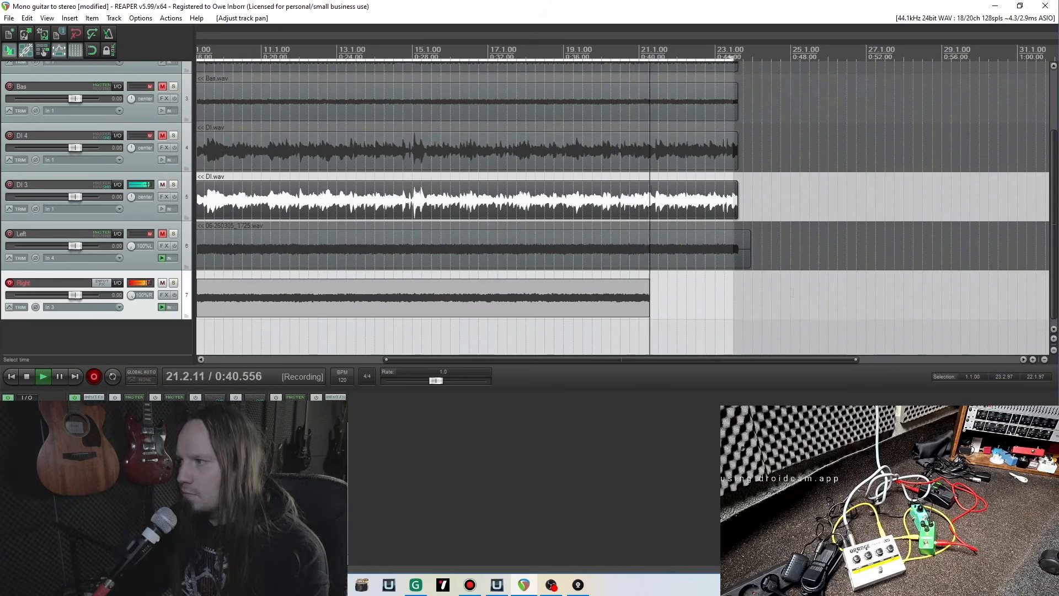
scroll(793, 293, "up", 3)
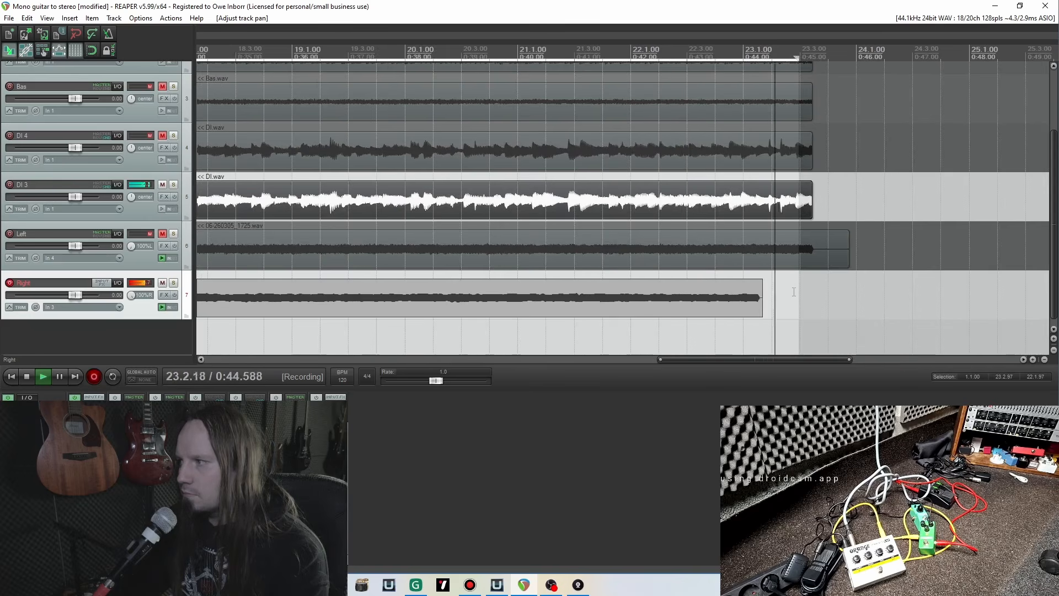
key("space")
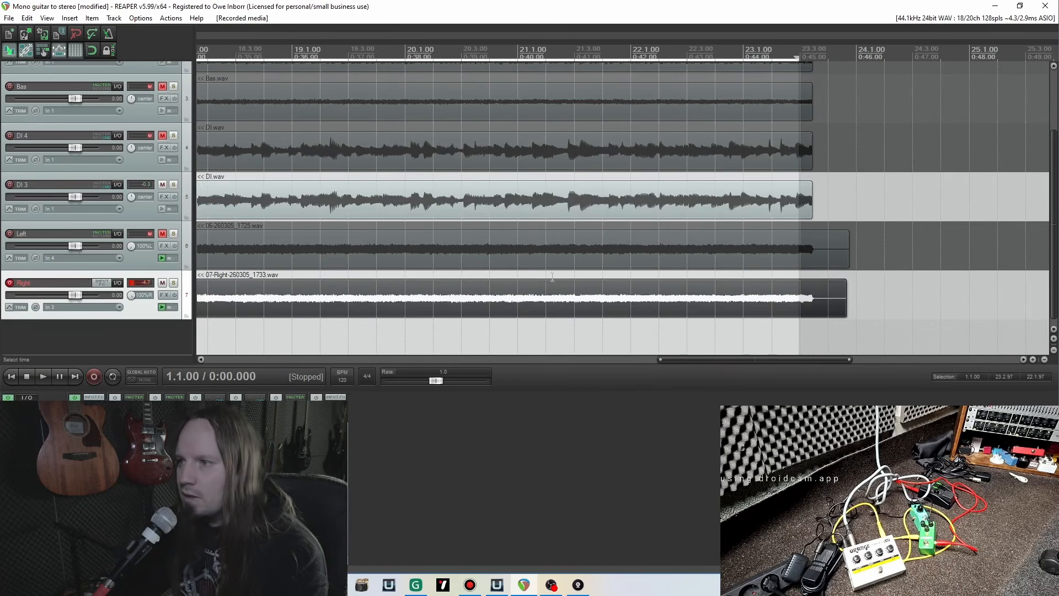
scroll(342, 297, "down", 6)
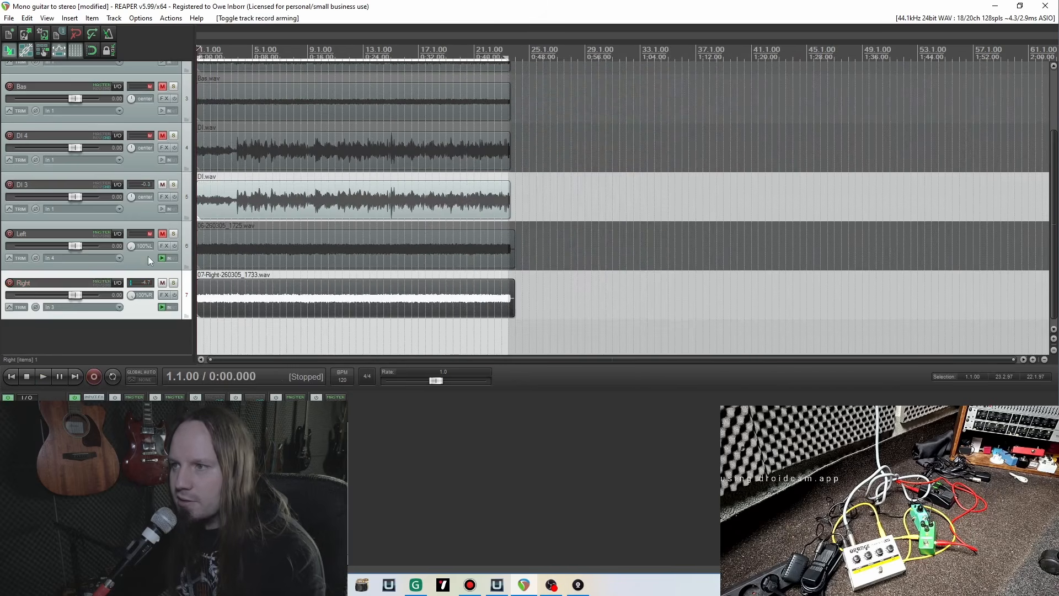
Step: Unmute the Left track and invert the phase of the recorded item on the Right track
left_click(162, 234)
scroll(348, 258, "up", 5)
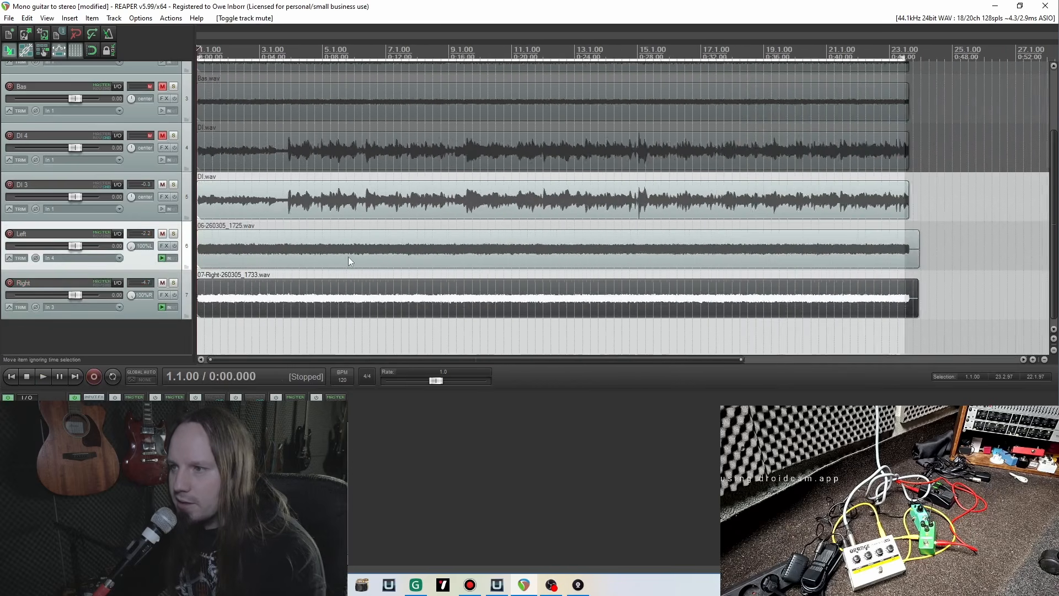
left_click(486, 296)
scroll(596, 295, "up", 12)
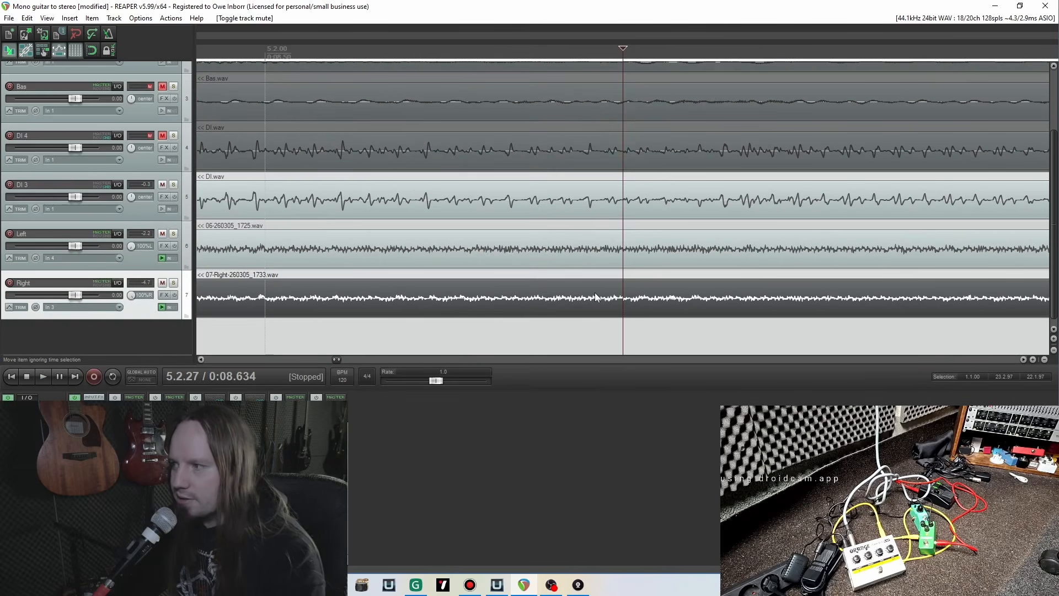
double_click(595, 292)
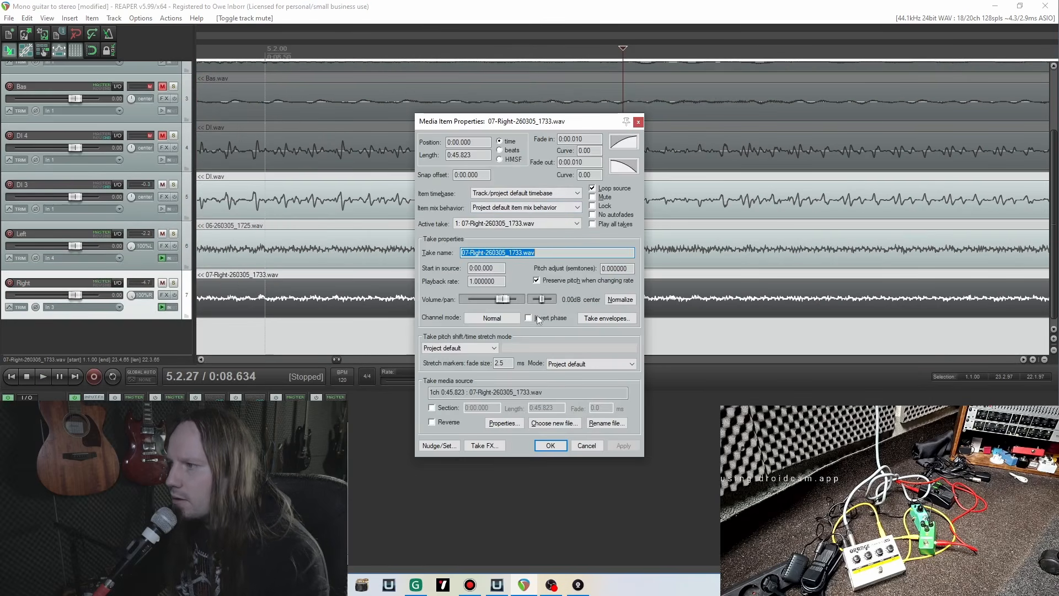
left_click(622, 447)
left_click(550, 446)
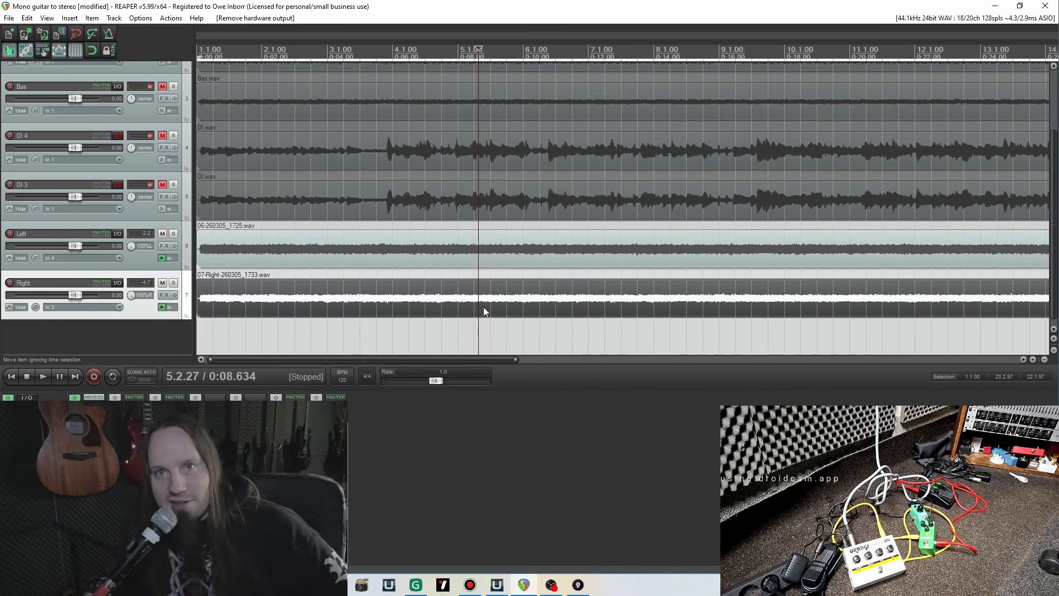
Step: Play both recorded guitars from the project start, lowering the Left track's volume and setting the Right track to -0.94 dB
left_click(10, 376)
key("space")
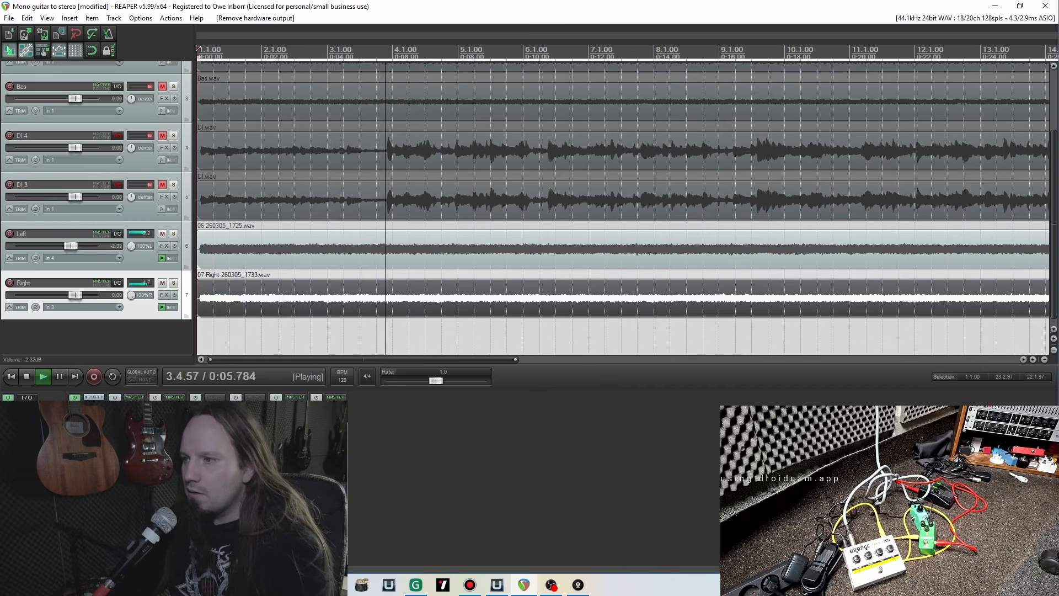
left_click(143, 258, "ctrl")
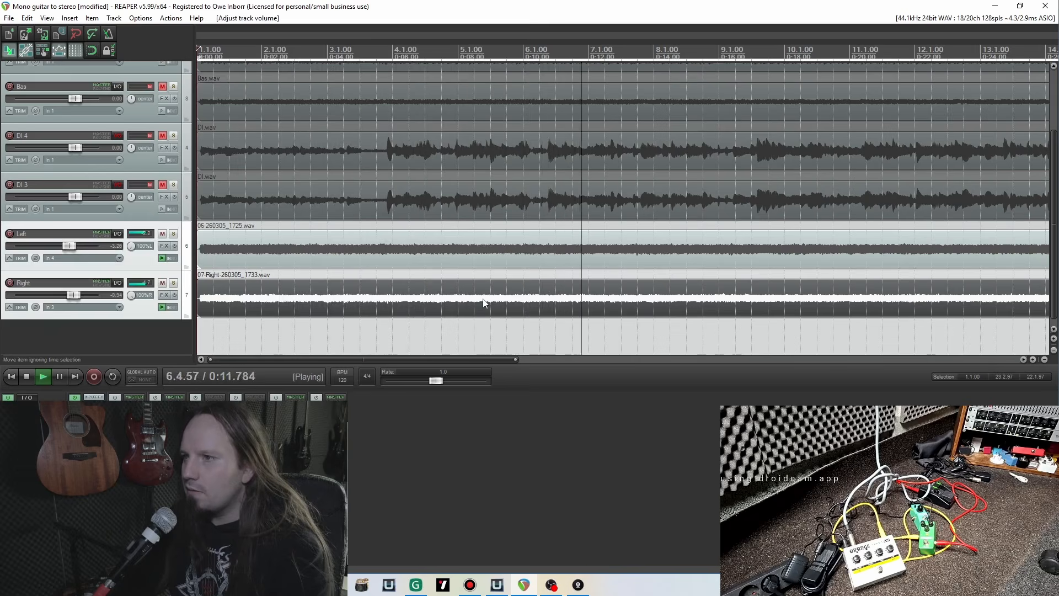
scroll(510, 296, "down", 2)
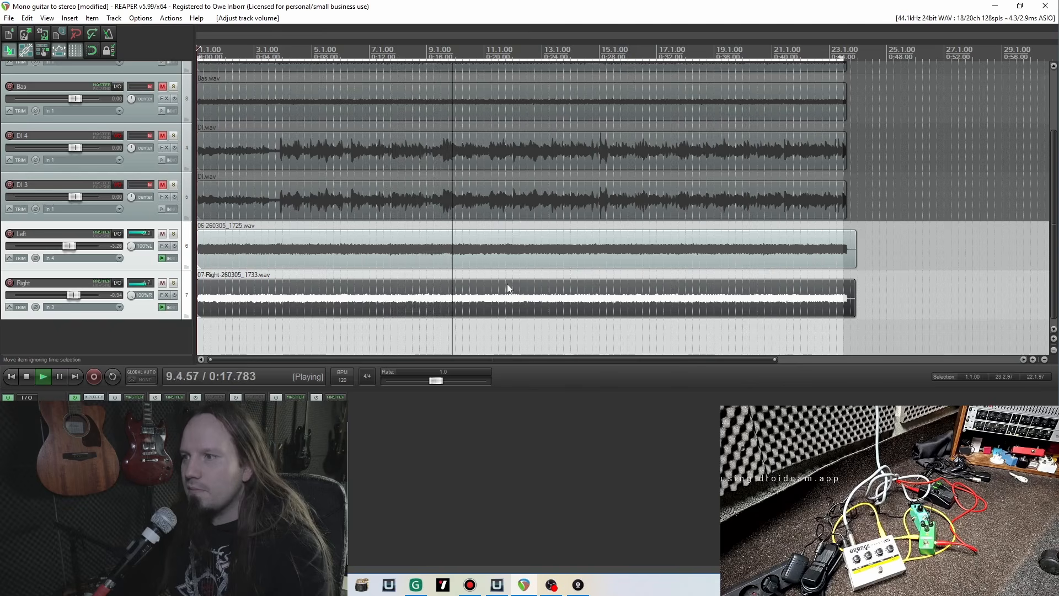
key("space")
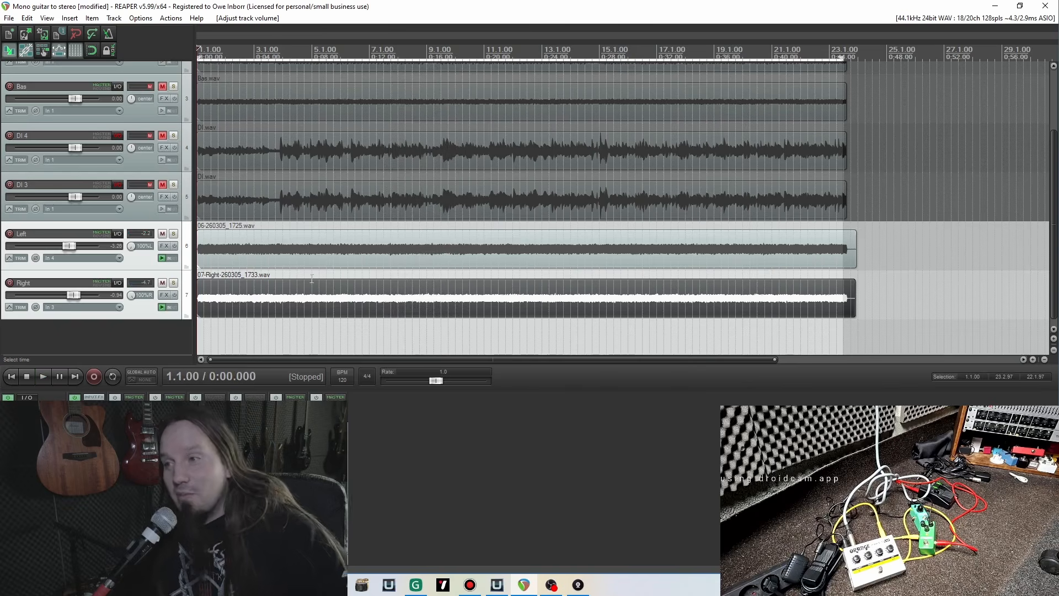
Step: Duplicate the Right track together with its recorded item
double_click(149, 317)
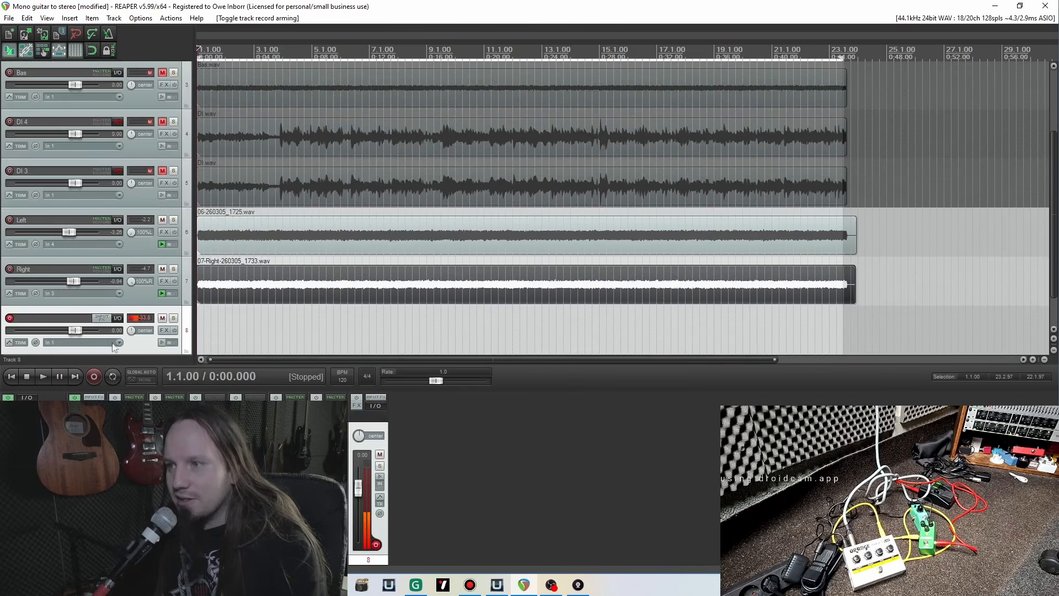
key("Delete")
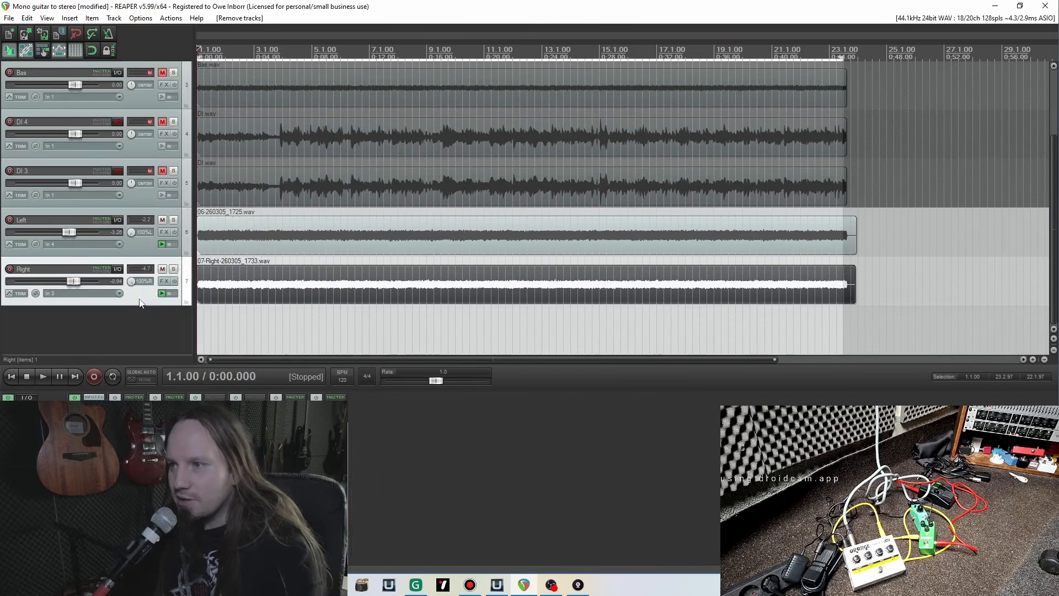
right_click(142, 306)
left_click(213, 332)
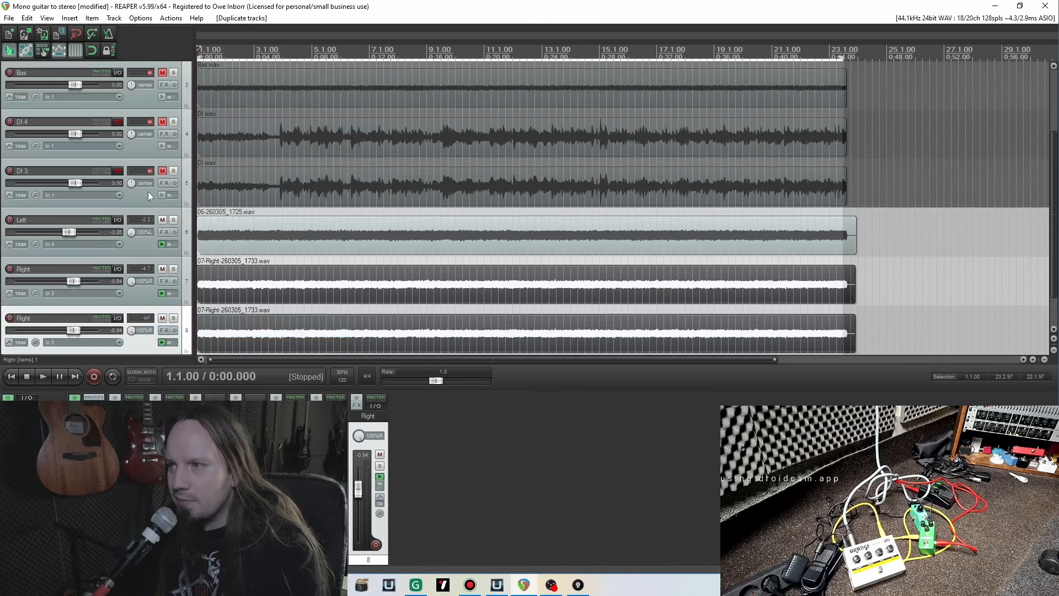
Step: Unmute the DI 3 track and add a hardware output to its routing
left_click(162, 170)
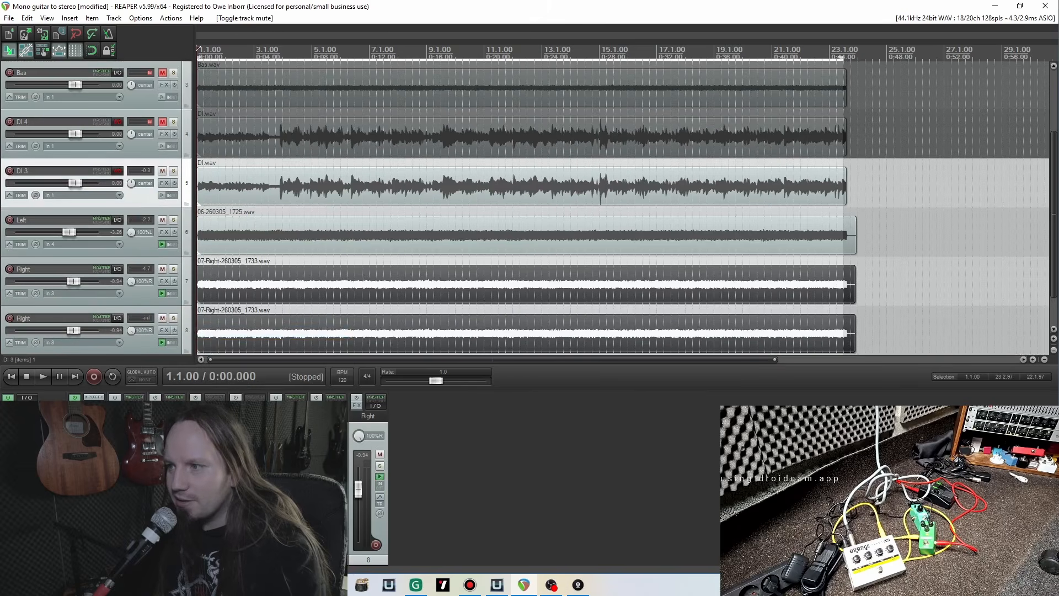
left_click(376, 406)
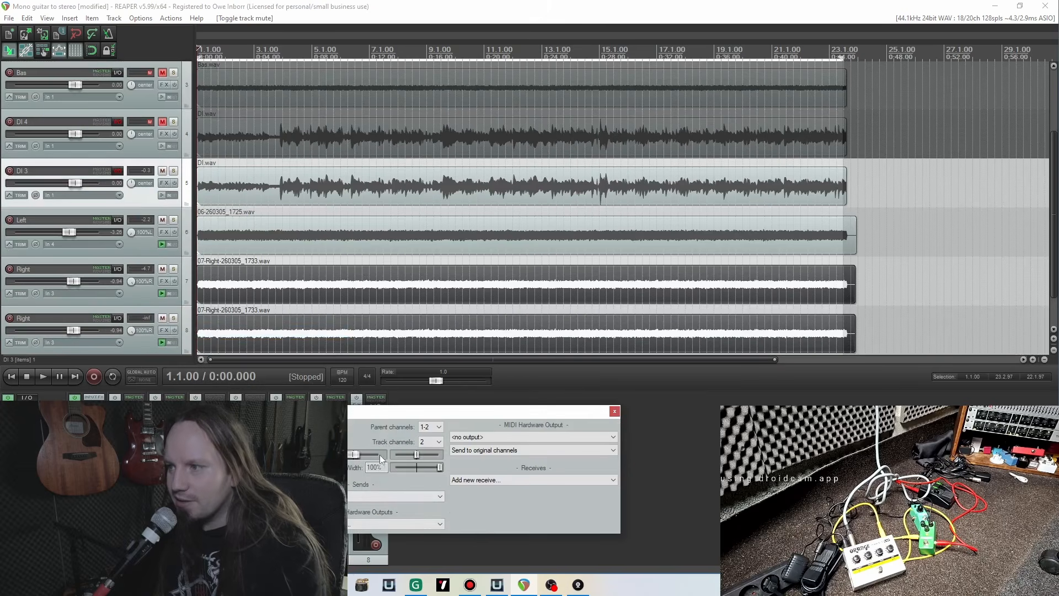
left_click(391, 521)
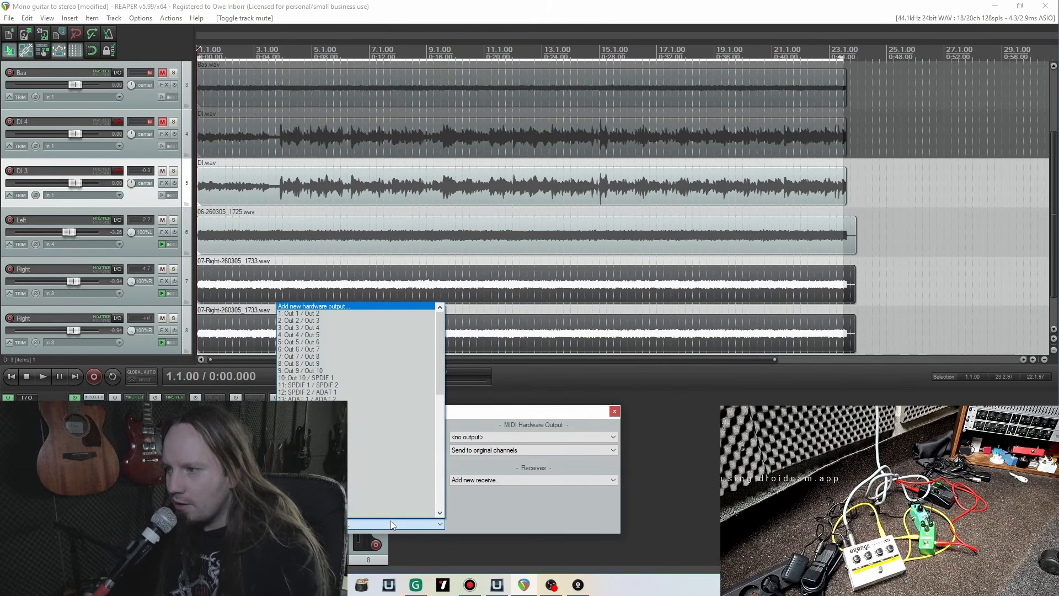
left_click(380, 478)
left_click(615, 392)
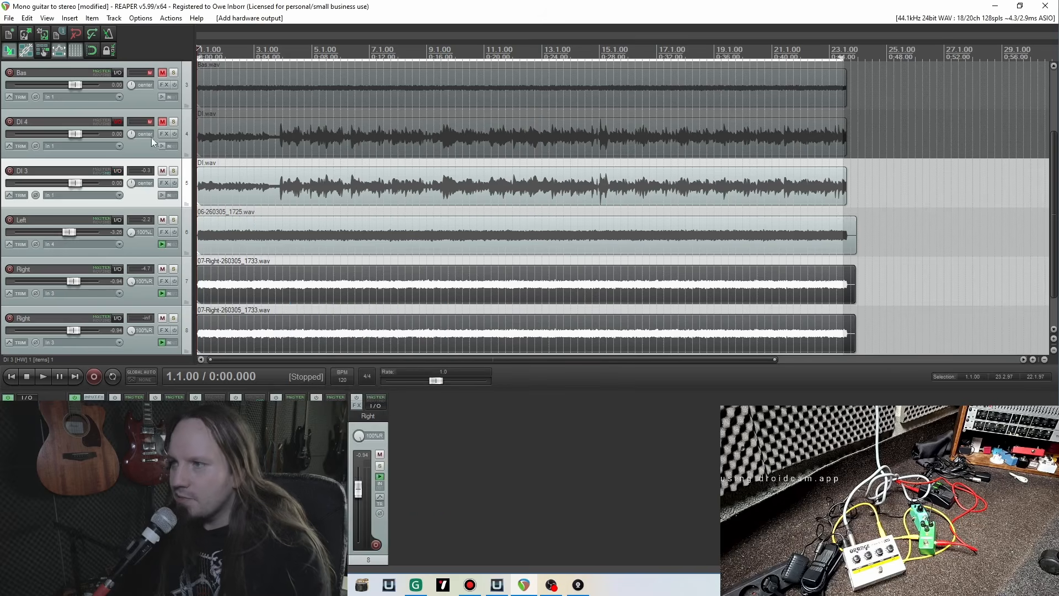
Step: Add the VST3 DoubleTake (5DB5) plug-in to the DI 3 track and set its Voices to 4
left_click(164, 182)
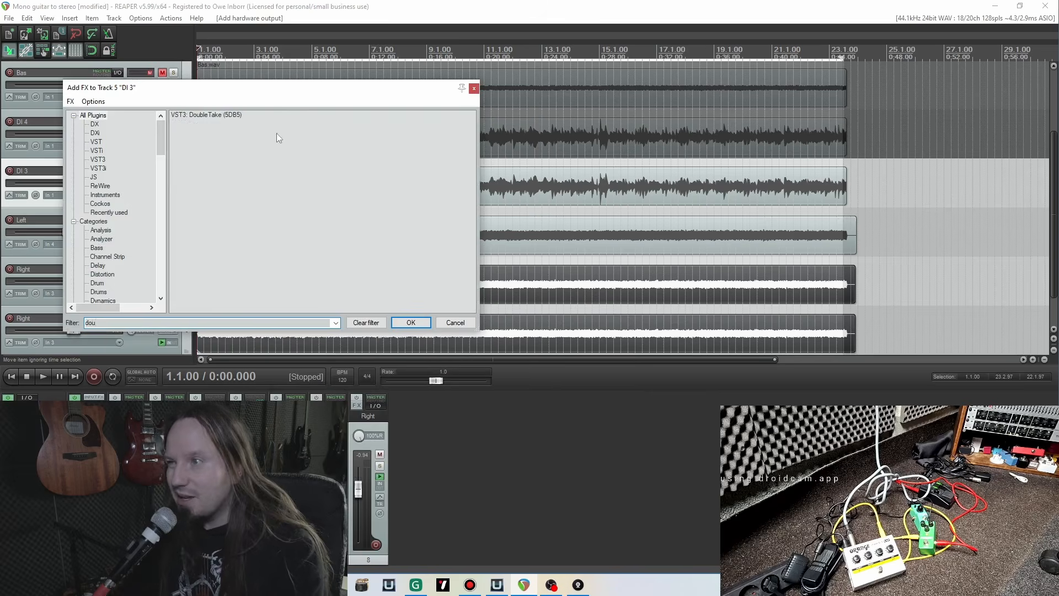
double_click(224, 116)
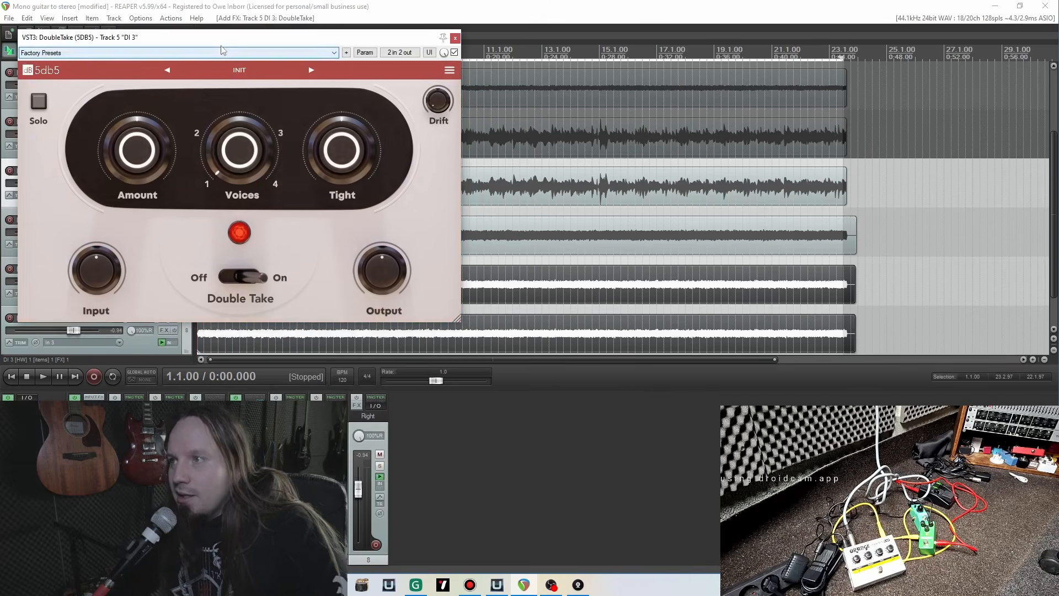
left_click_drag(333, 69, 417, 99)
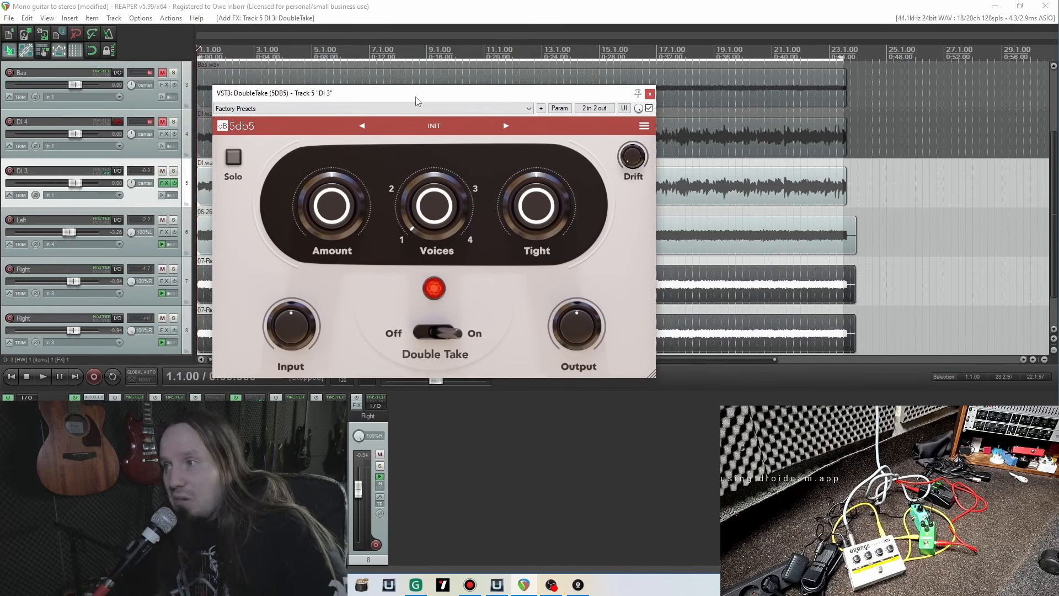
mouse_move(432, 213)
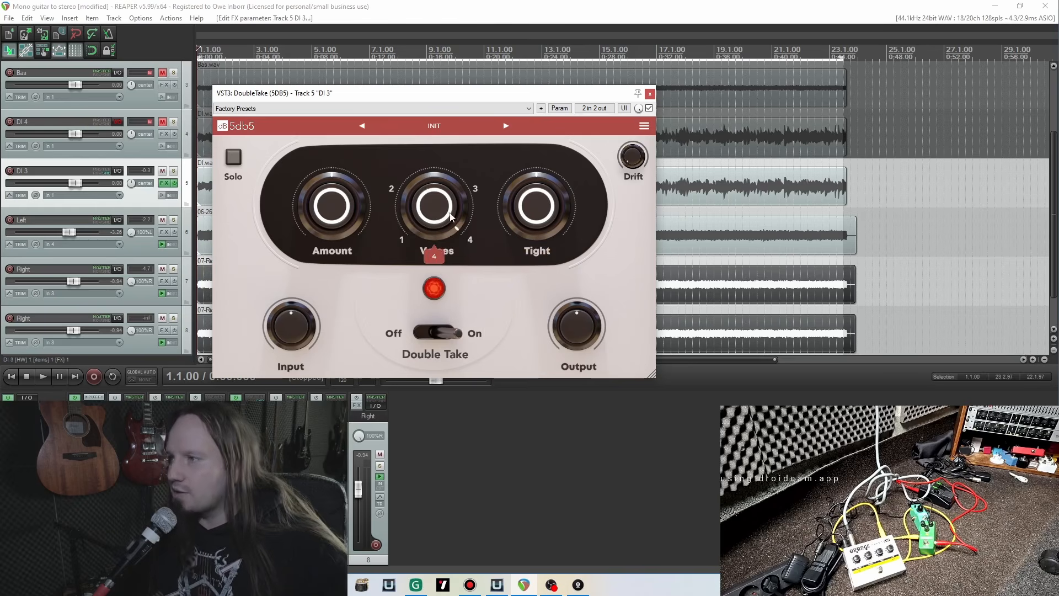
Step: Turn on Solo in the DoubleTake plug-in and adjust its Drift amount
left_click(233, 157)
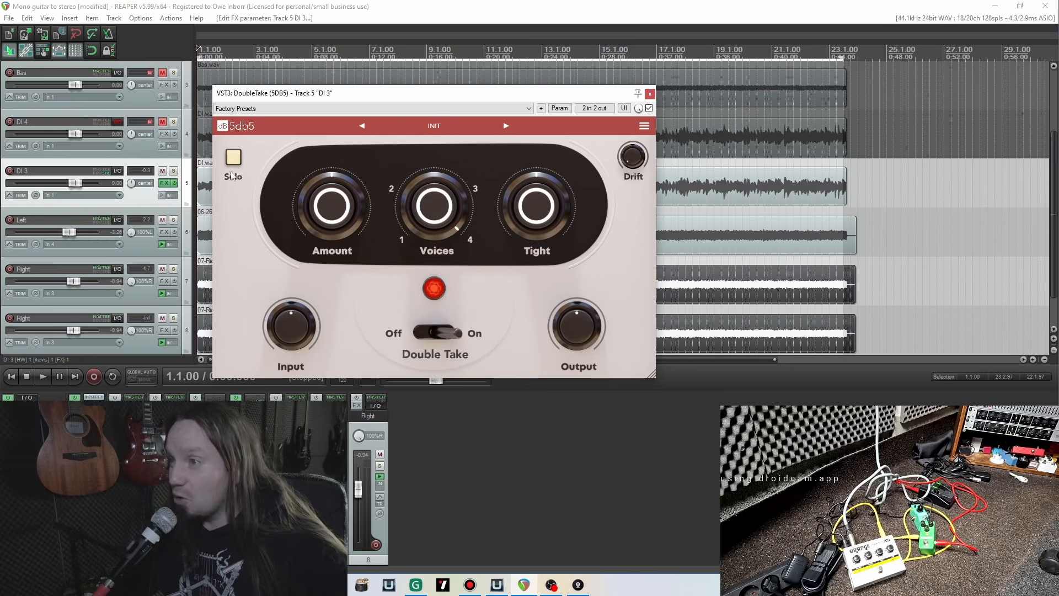
mouse_move(632, 163)
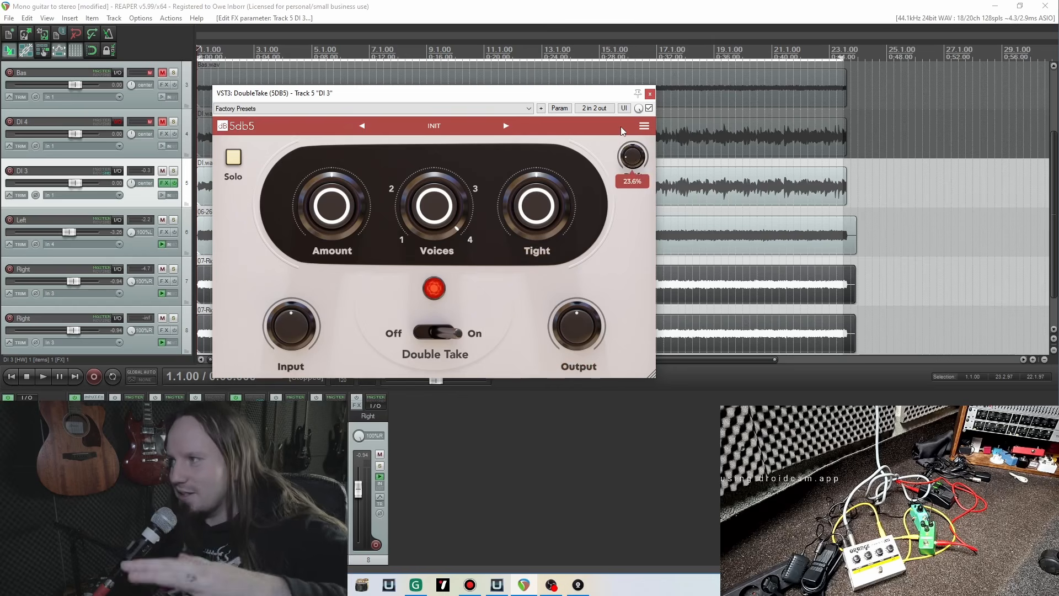
left_click_drag(621, 127, 621, 130)
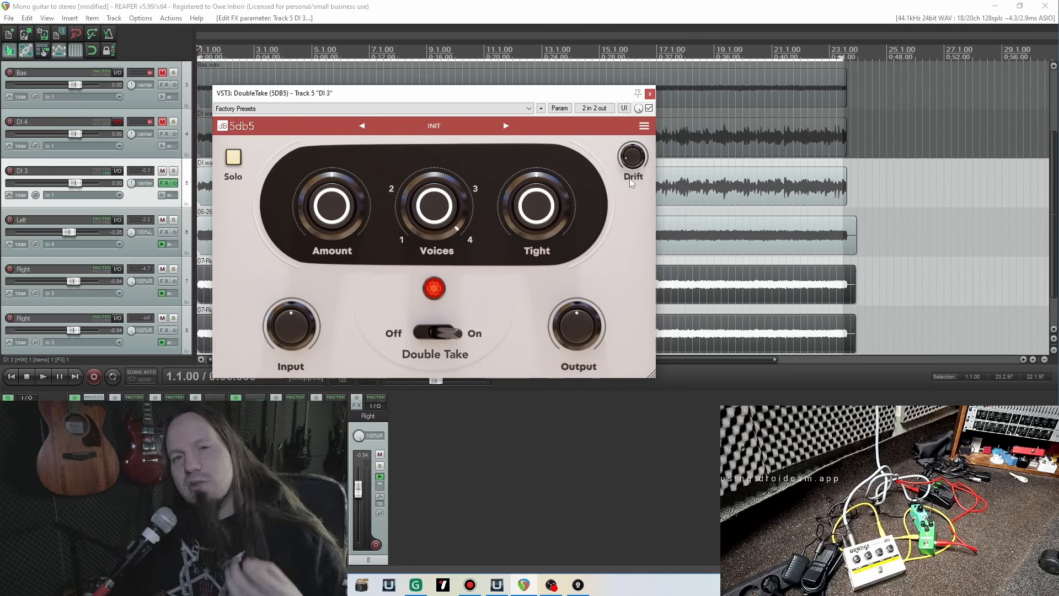
Step: Set DoubleTake's Tight control to 42.0% and close the plug-in window
mouse_move(534, 211)
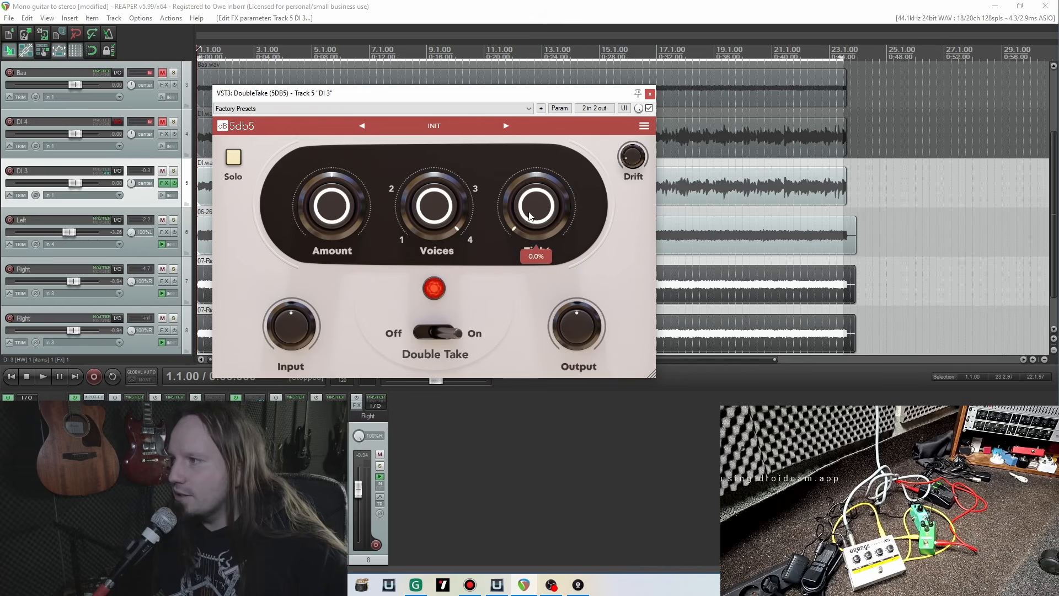
left_click_drag(535, 213, 554, 277)
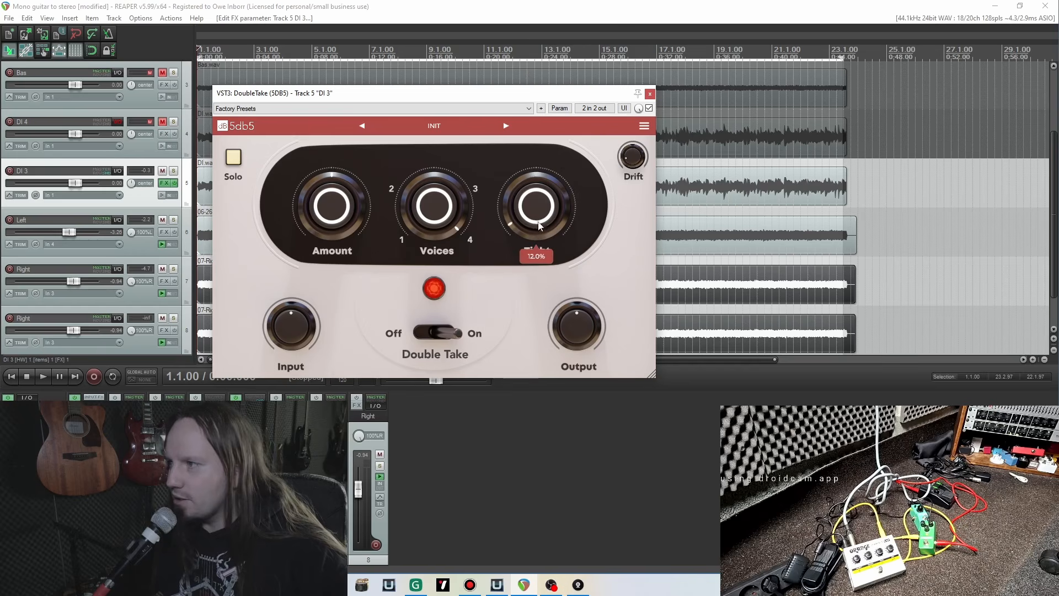
left_click_drag(524, 161, 529, 188)
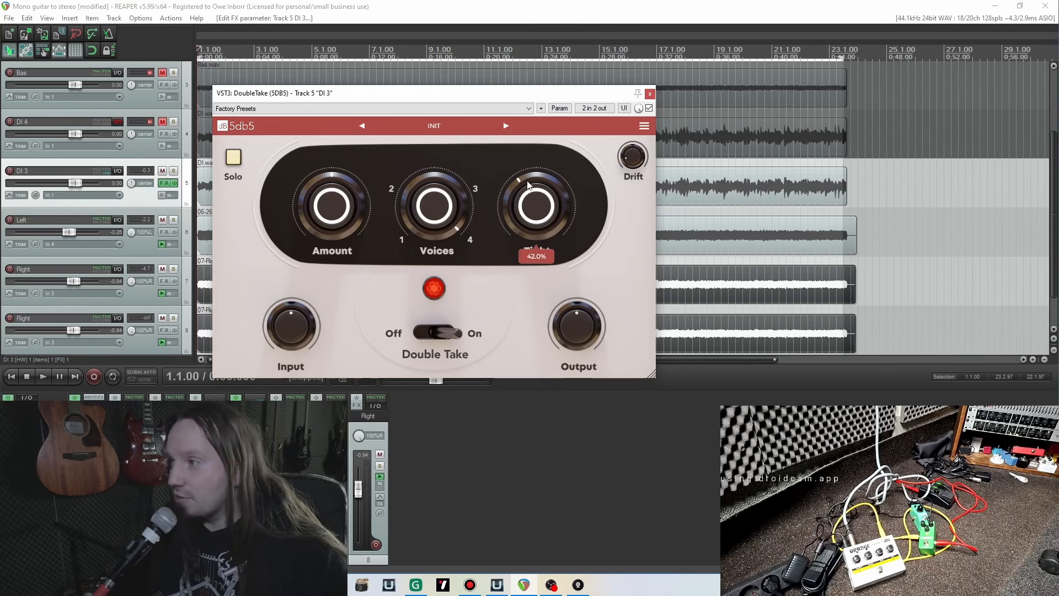
mouse_move(634, 161)
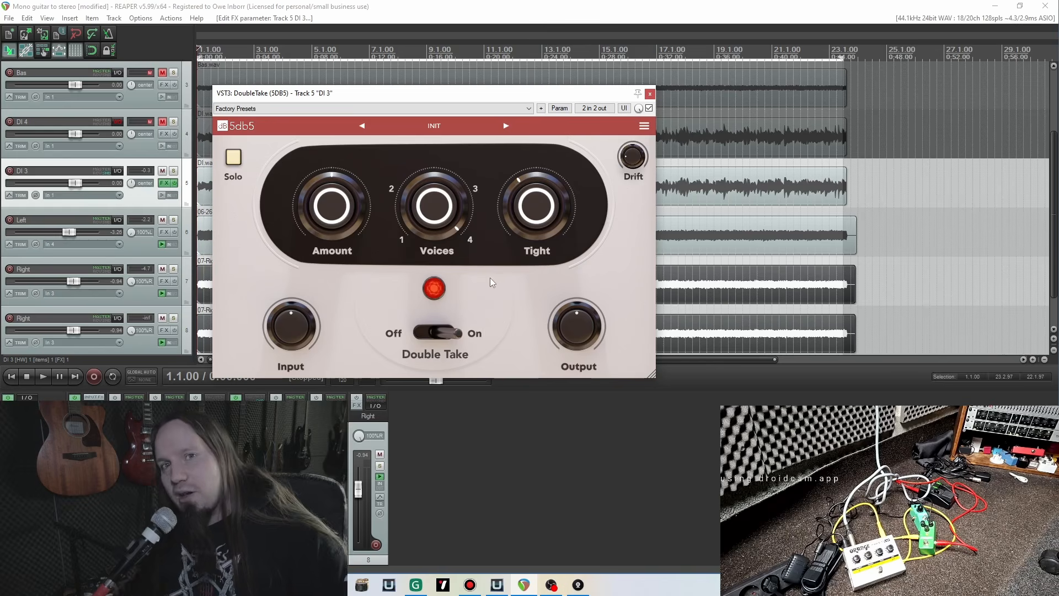
mouse_move(456, 226)
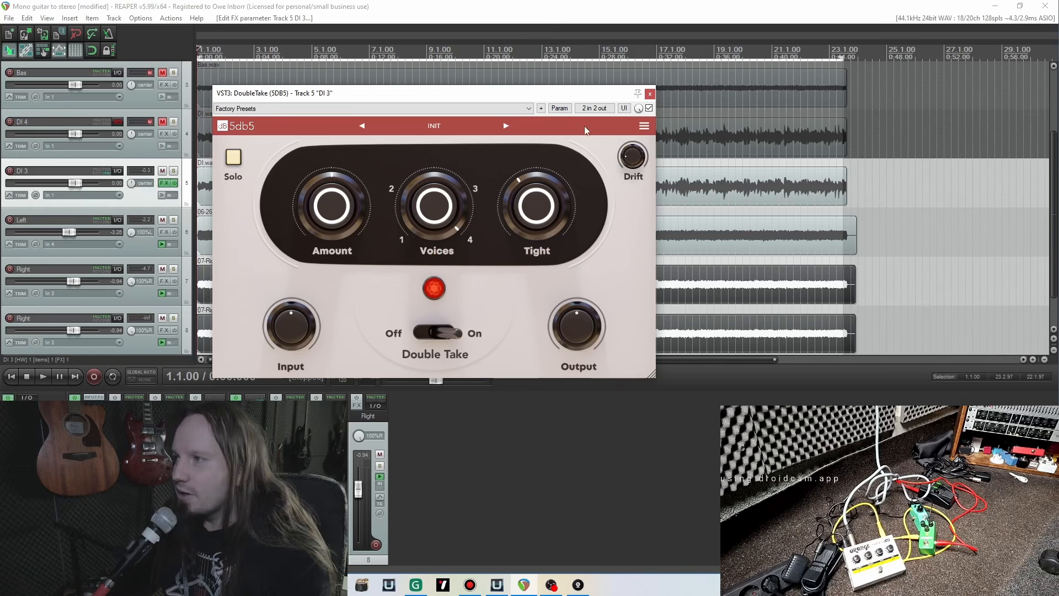
left_click(650, 95)
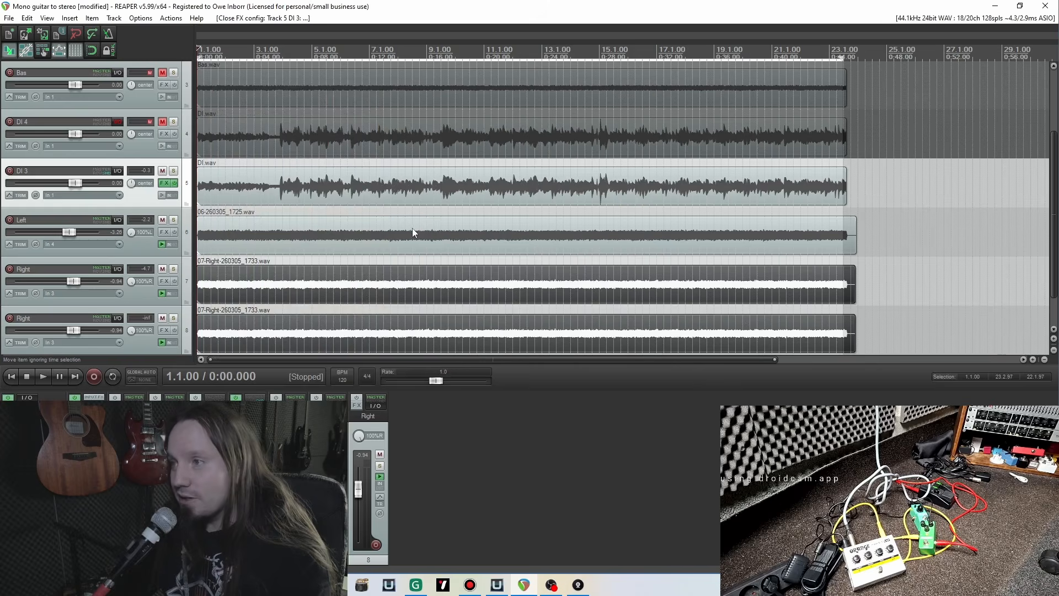
Step: Arm the duplicated Right track, mute the original Right track and start recording from the project start
scroll(412, 227, "down", 5)
scroll(3, 259, "down", 1)
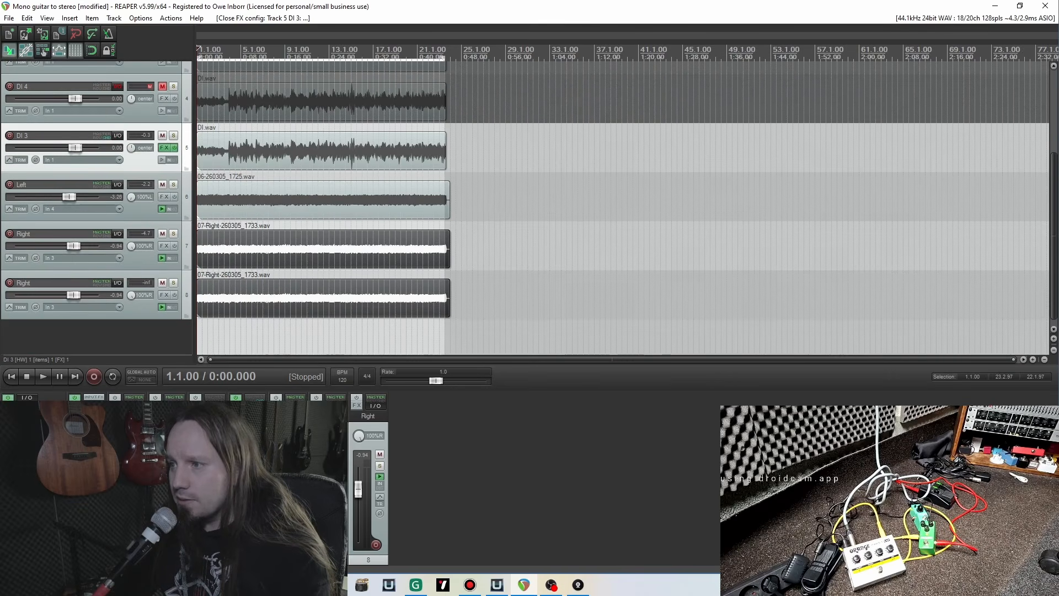
left_click(9, 282)
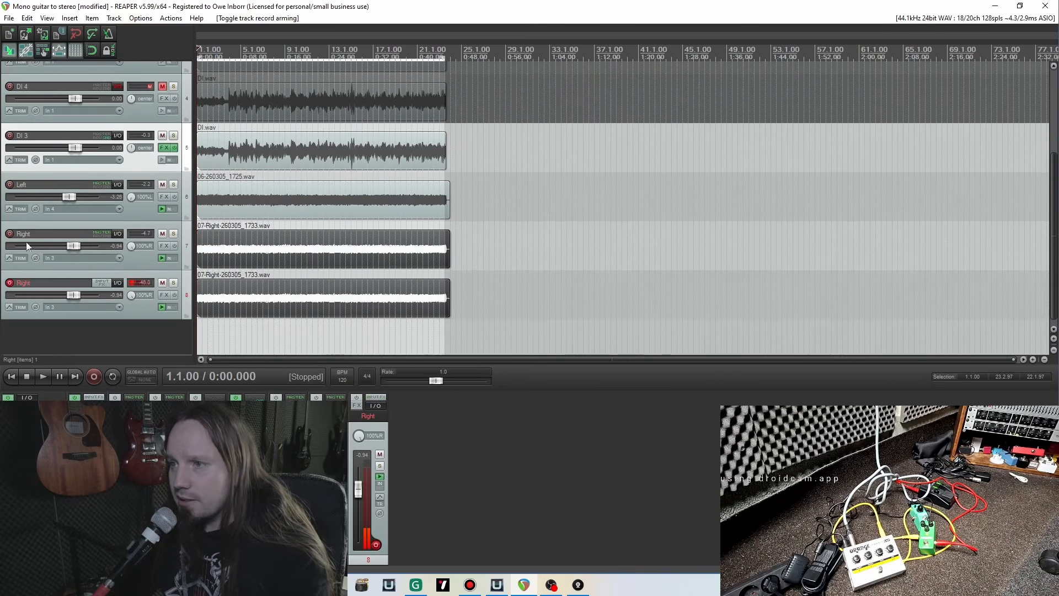
left_click(162, 233)
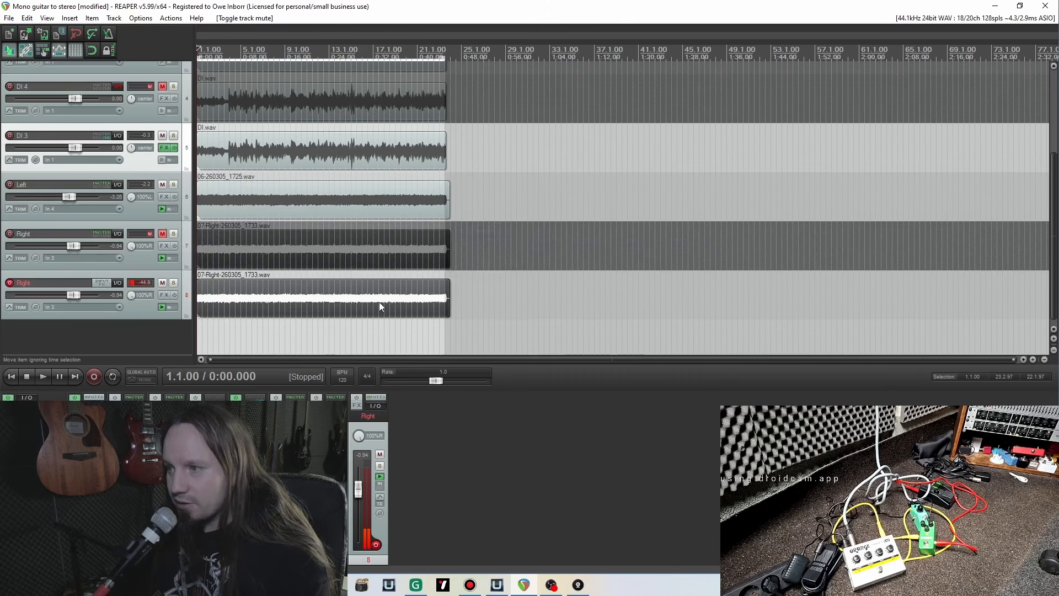
key("ctrl+r")
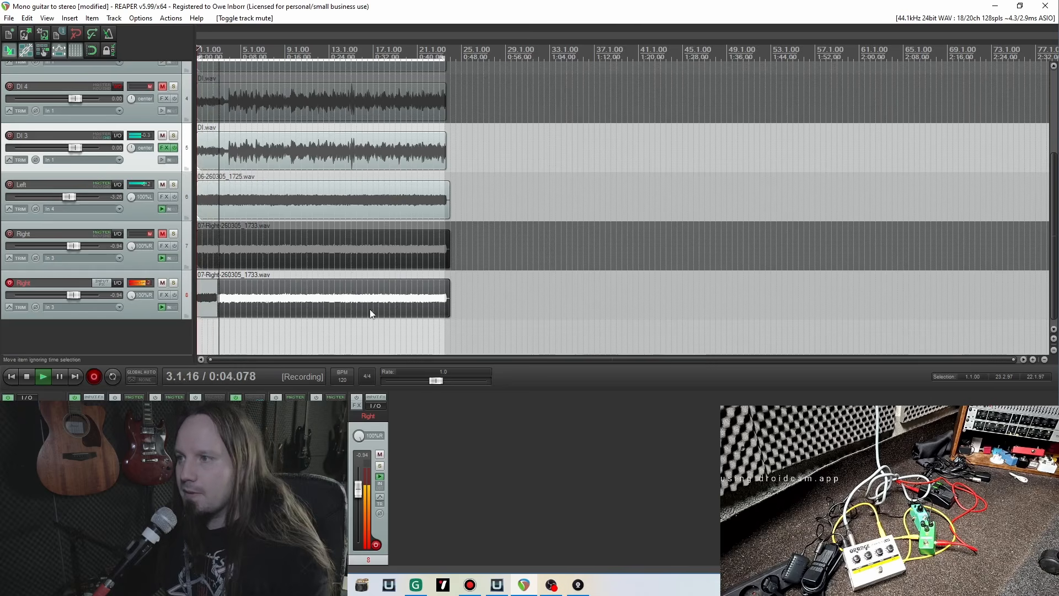
Step: Delete the old item on the duplicated Right track while recording, and stop after the DI has played to its end
key("Delete")
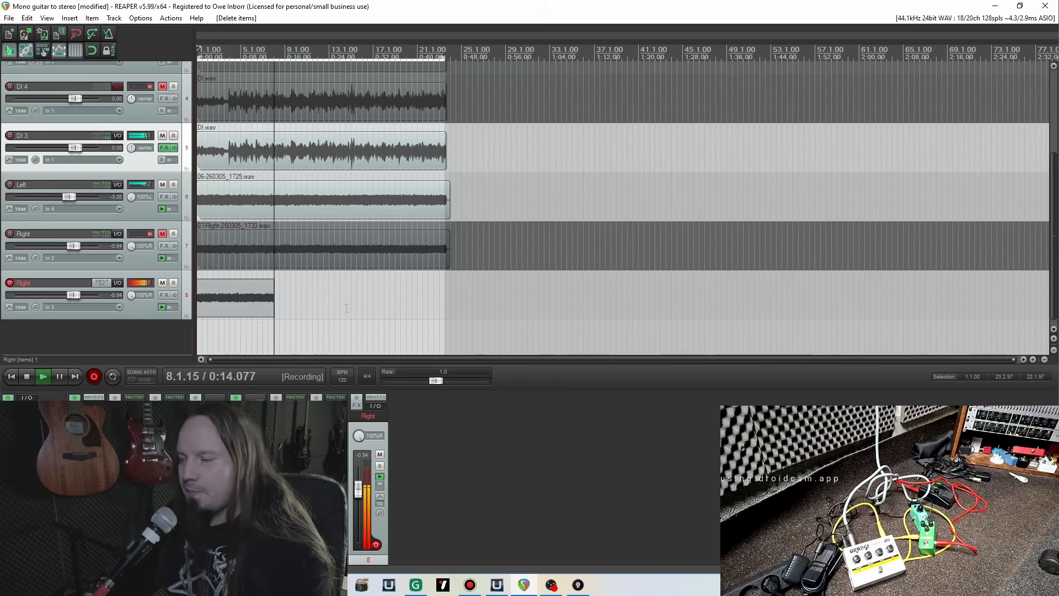
scroll(483, 293, "up", 2)
scroll(483, 293, "up", 1)
scroll(442, 298, "down", 3)
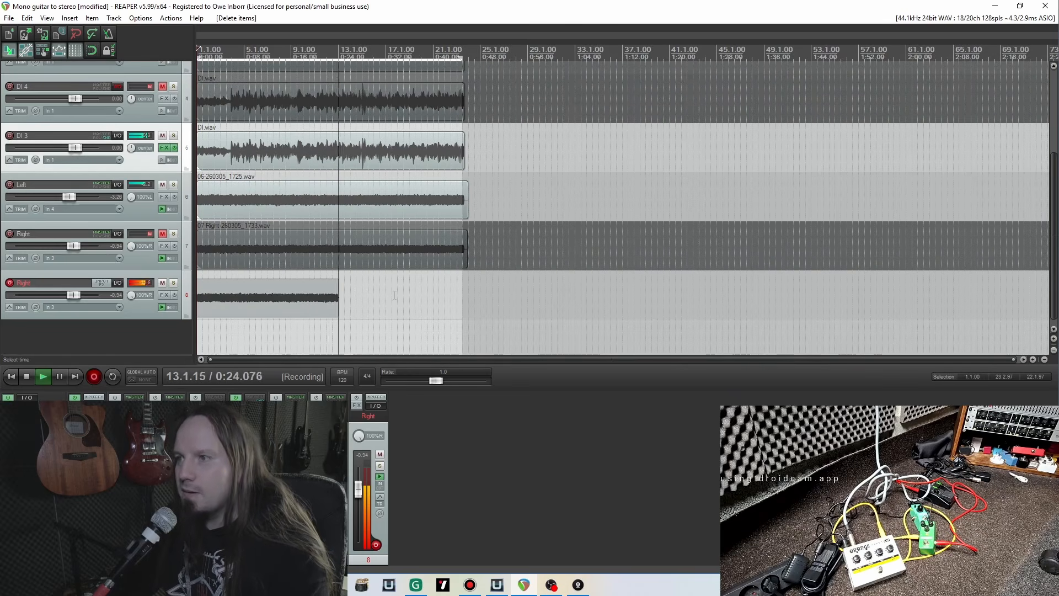
scroll(412, 297, "up", 6)
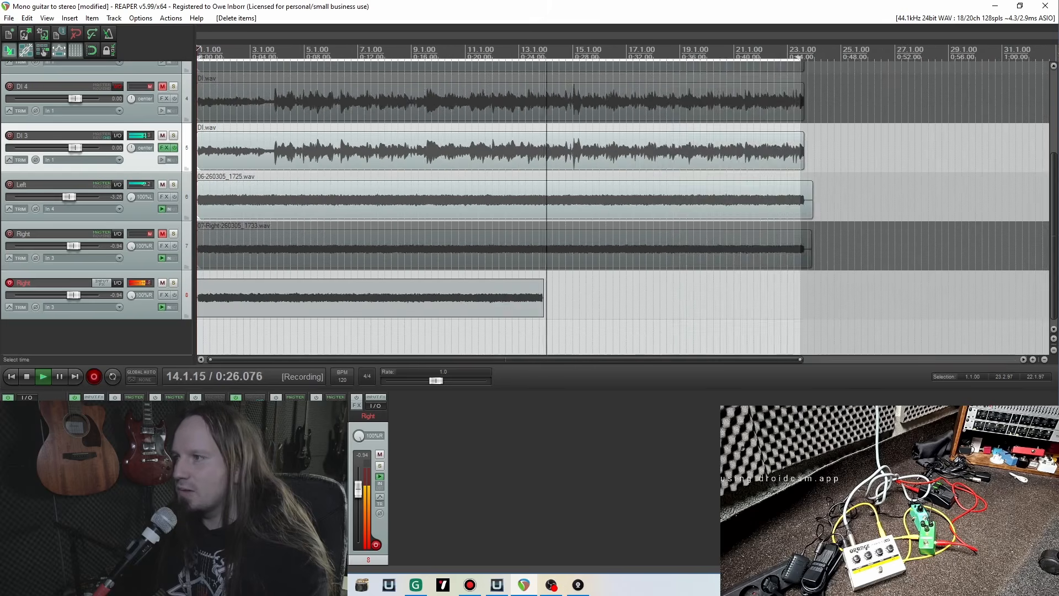
scroll(412, 297, "down", 5)
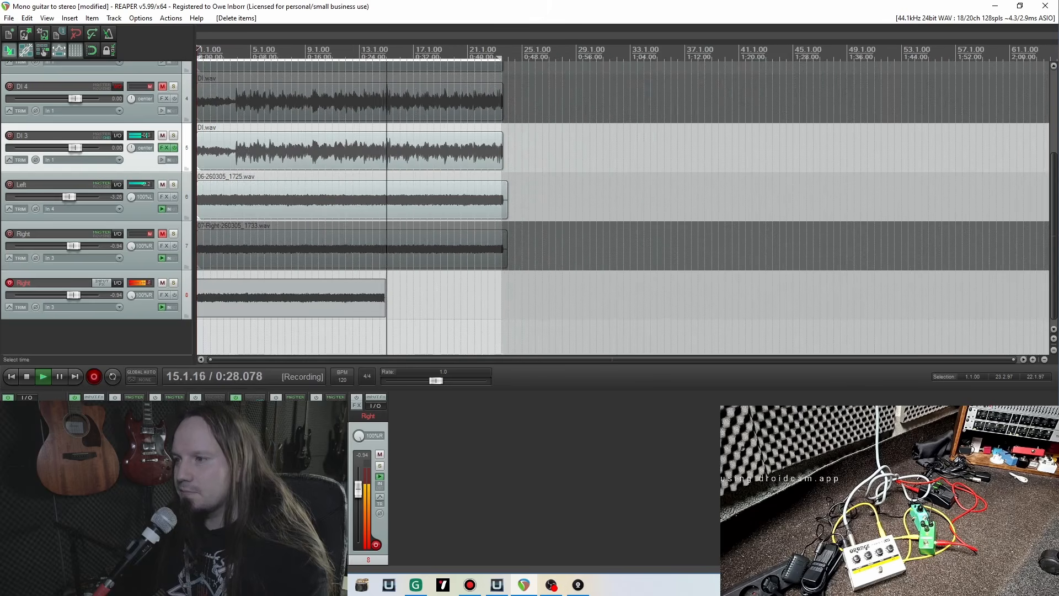
scroll(620, 300, "up", 2)
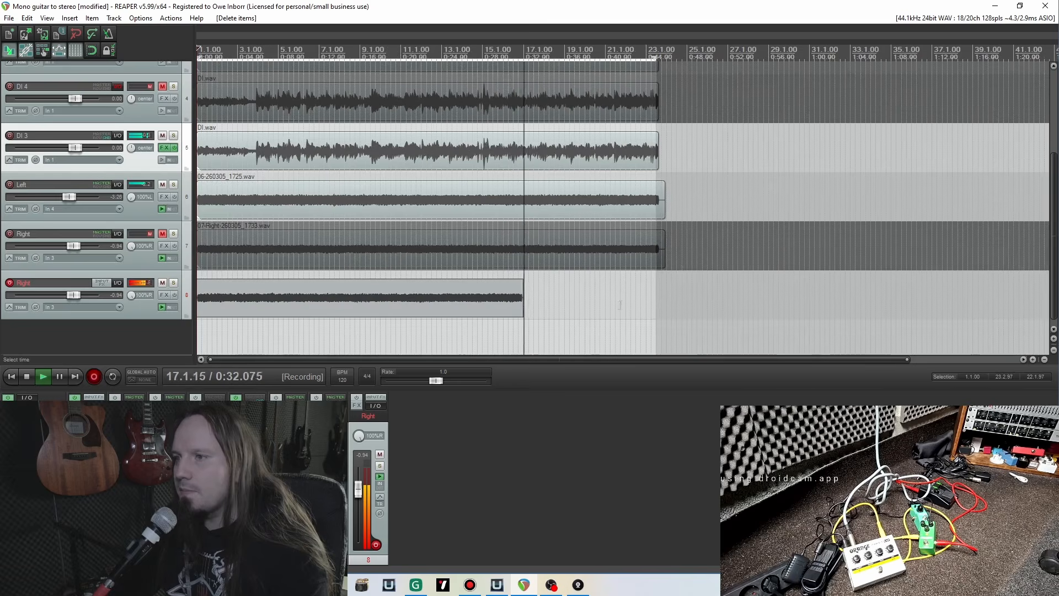
scroll(674, 304, "up", 1)
scroll(674, 304, "up", 1)
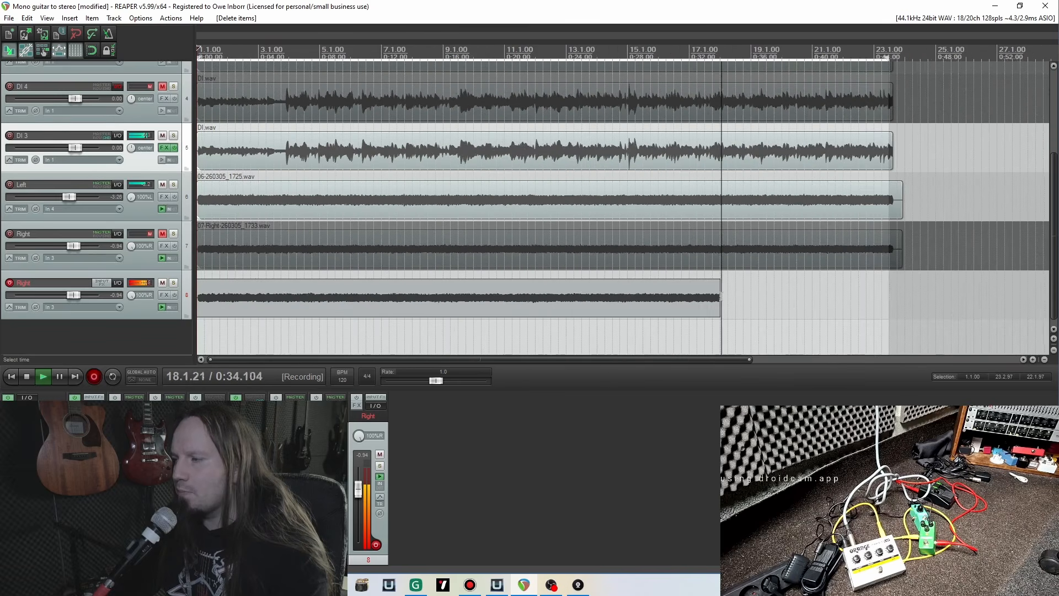
scroll(674, 304, "down", 2)
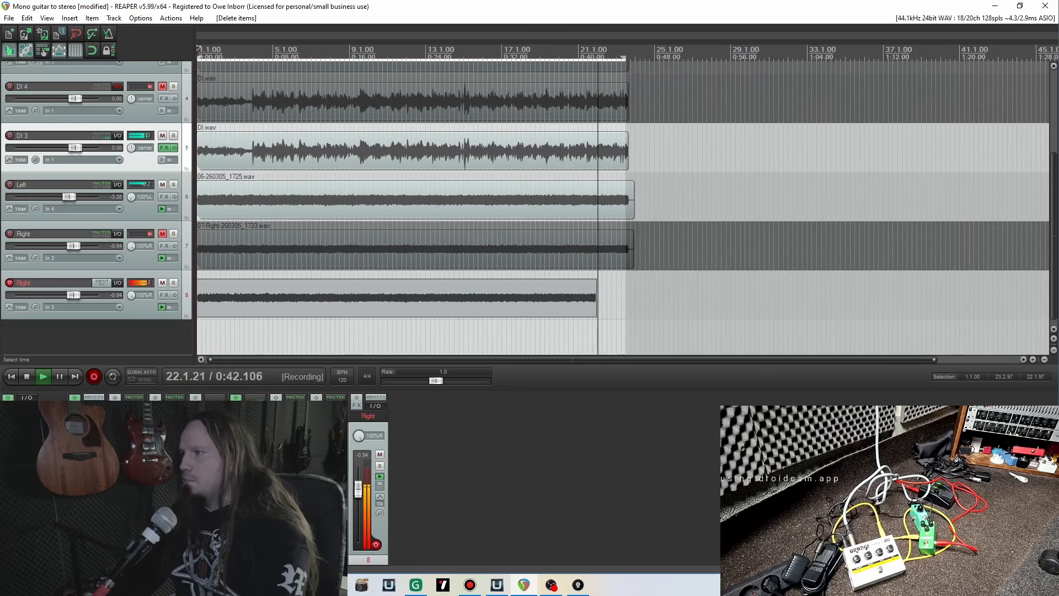
scroll(718, 295, "up", 2)
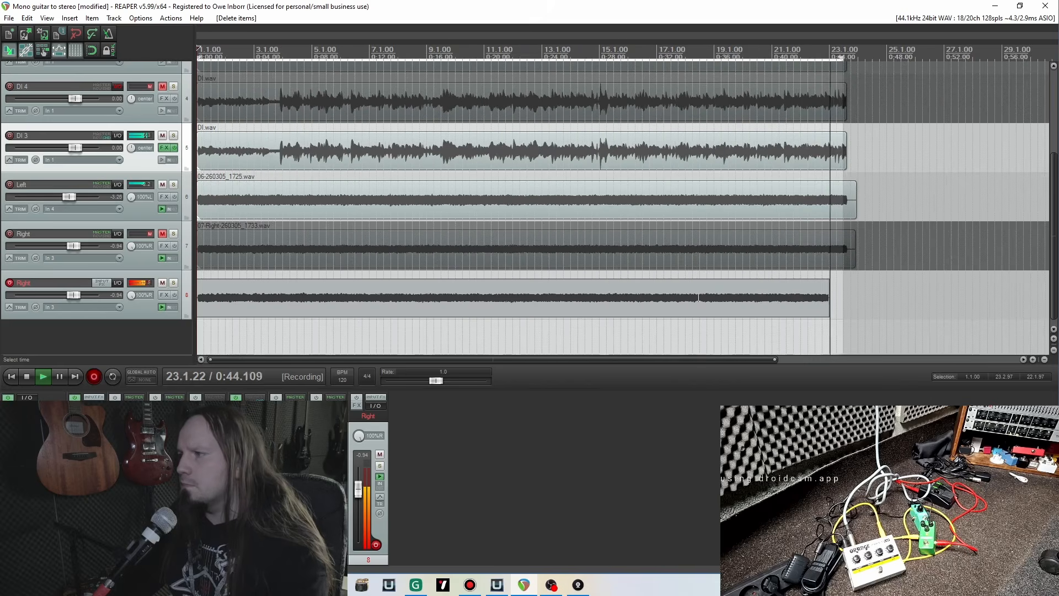
key("space")
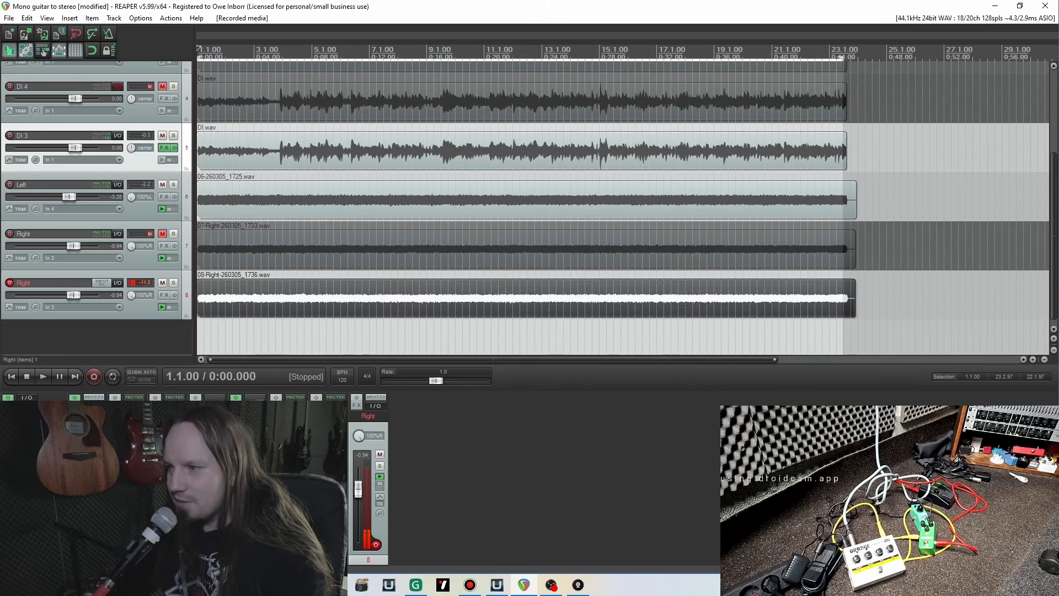
Step: Remove the hardware output from the DI 3 track's routing
left_click(254, 405)
left_click(430, 519)
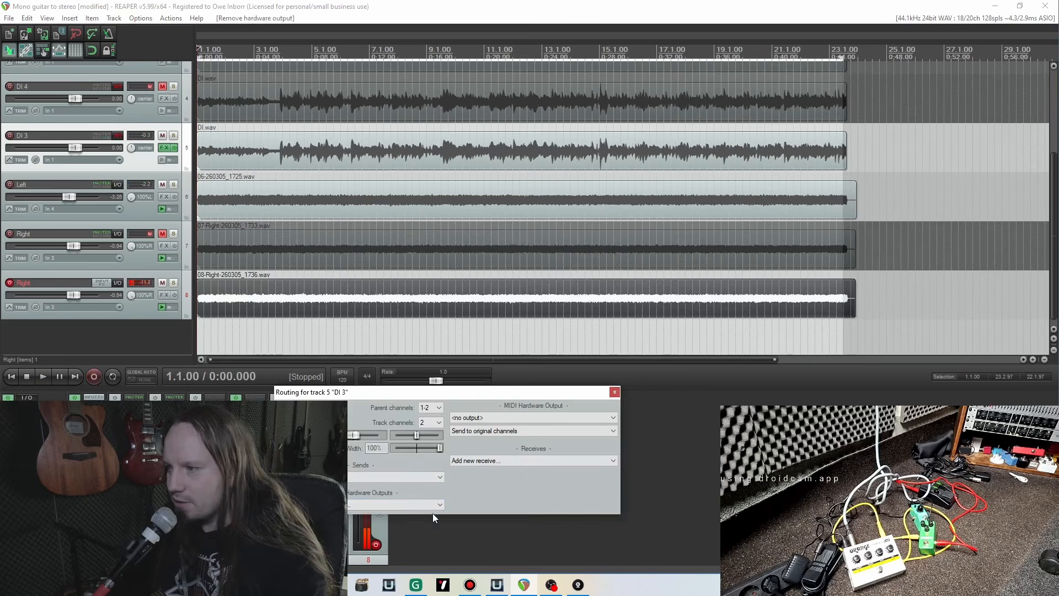
left_click(614, 392)
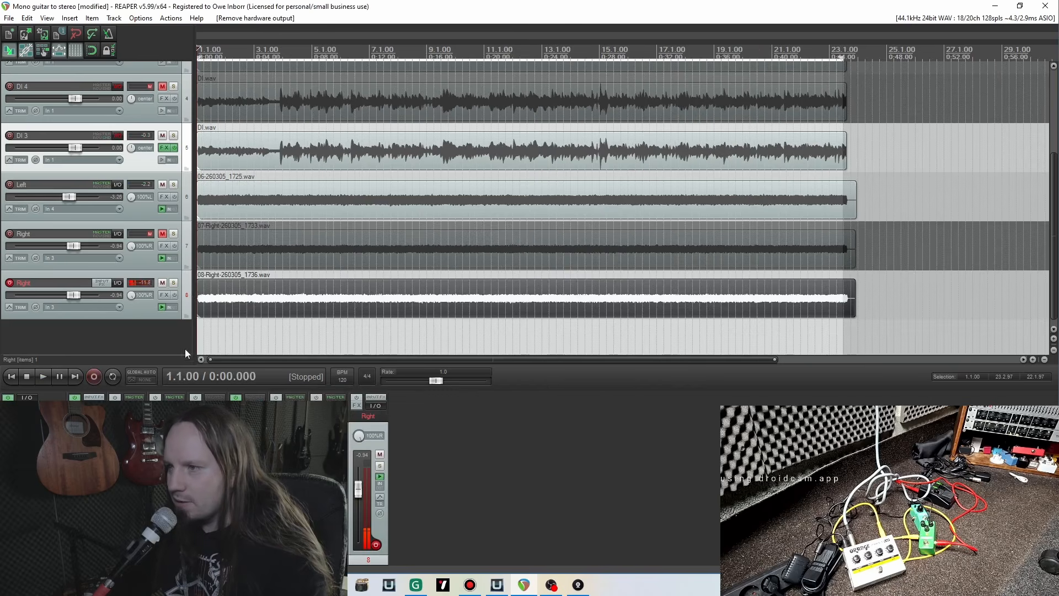
Step: Unmute the original Right track and disarm recording on the duplicated Right track
left_click(162, 234)
left_click(9, 283)
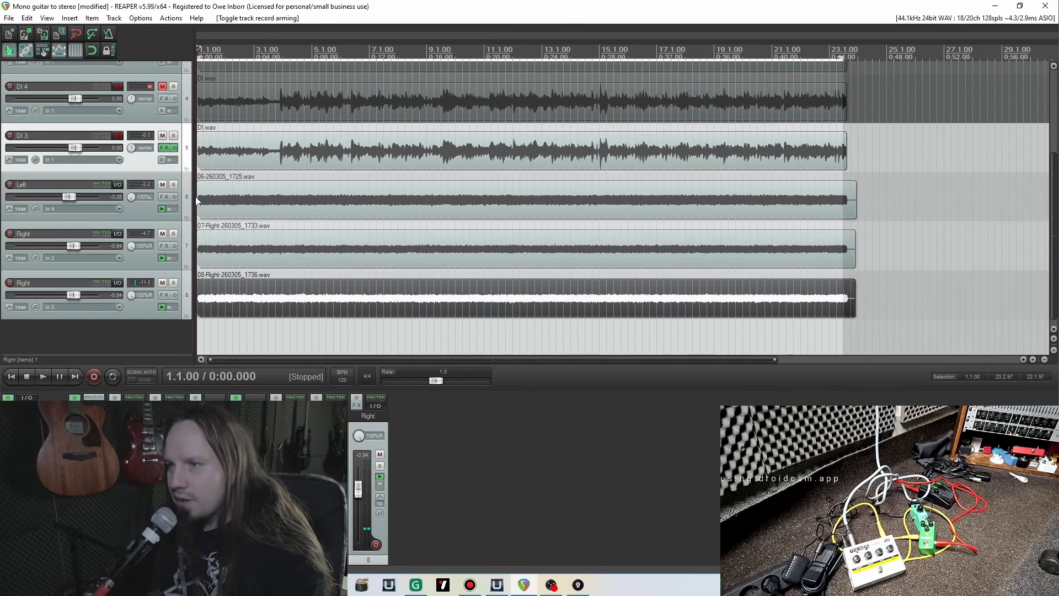
left_click(148, 214)
left_click(150, 254)
Step: Solo the Left and original Right tracks and play them briefly from just after bar 7
left_click(178, 183)
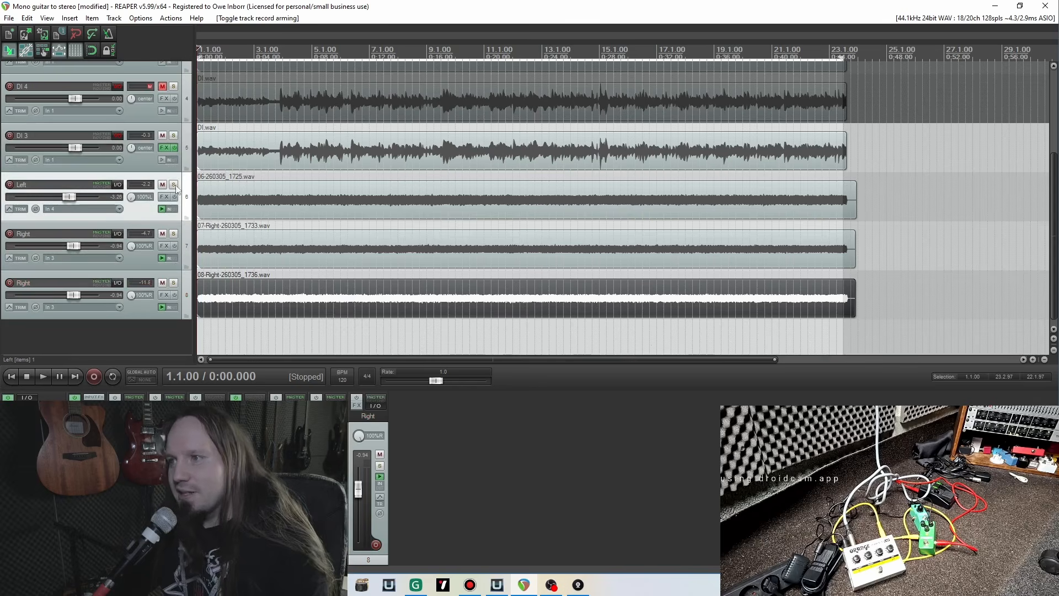
left_click(173, 234)
left_click(173, 184)
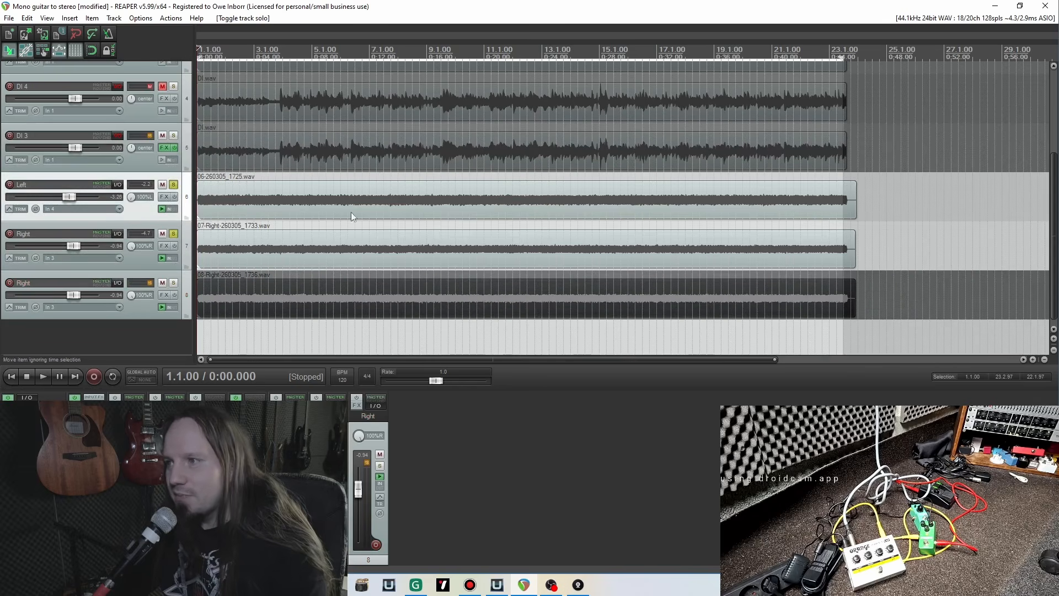
left_click(378, 176)
key("space")
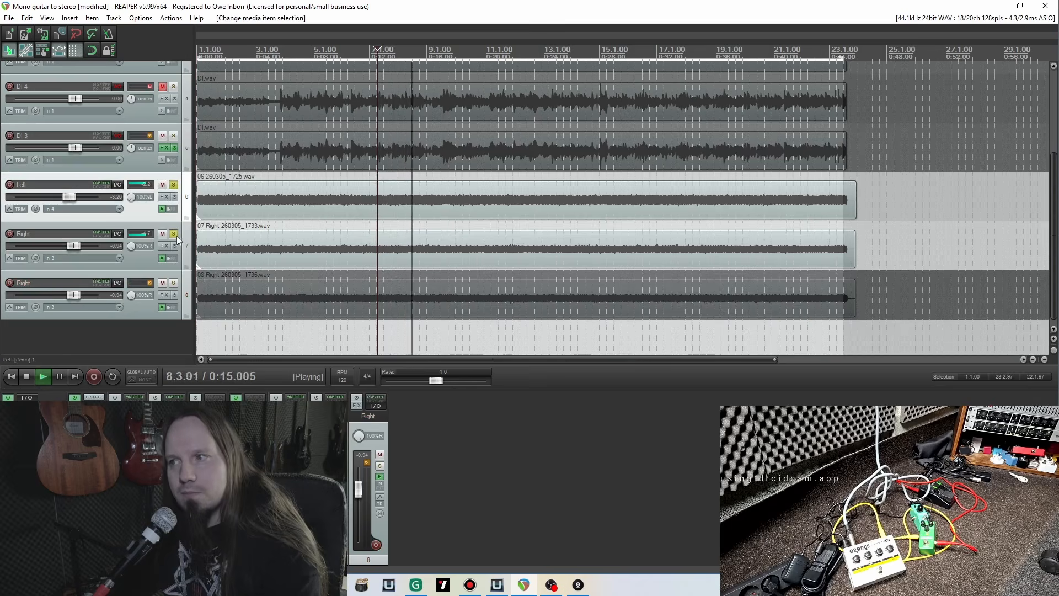
key("space")
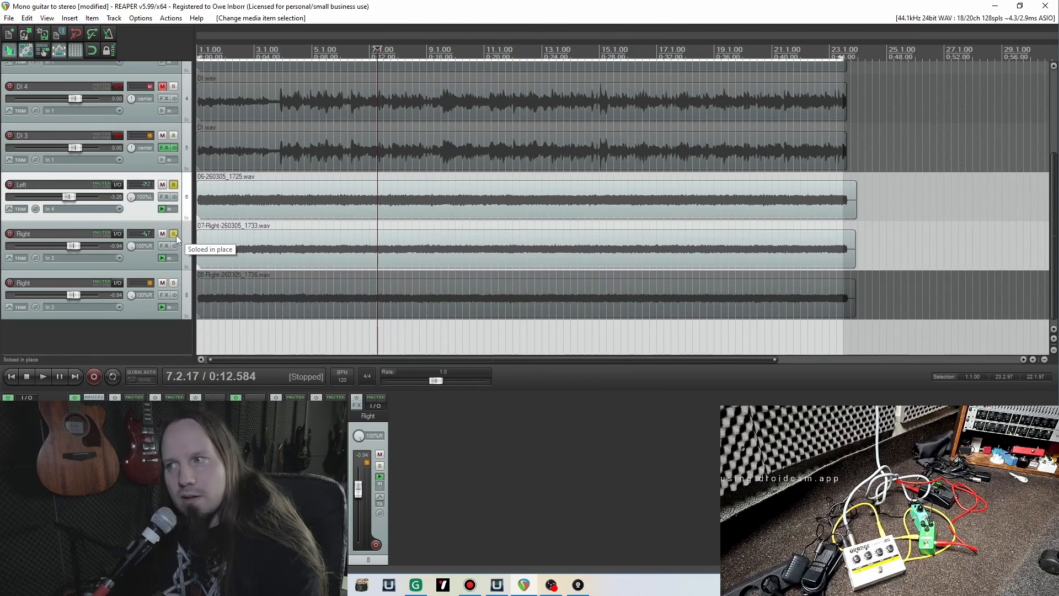
Step: Switch the solo from the original Right track to the re-recorded one and play it with Left from the same position
left_click(176, 235)
left_click(173, 283)
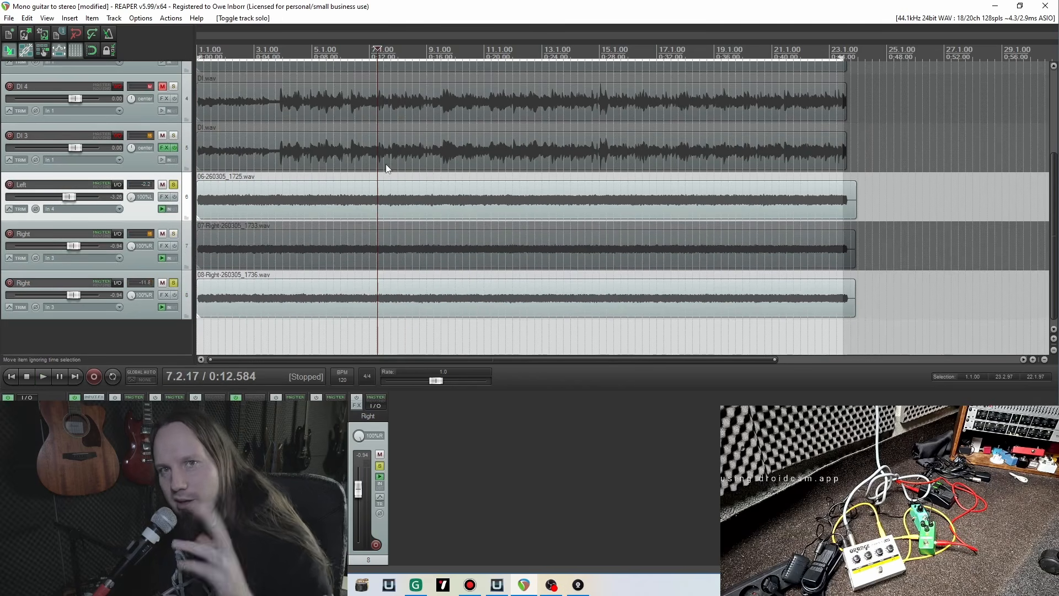
key("space")
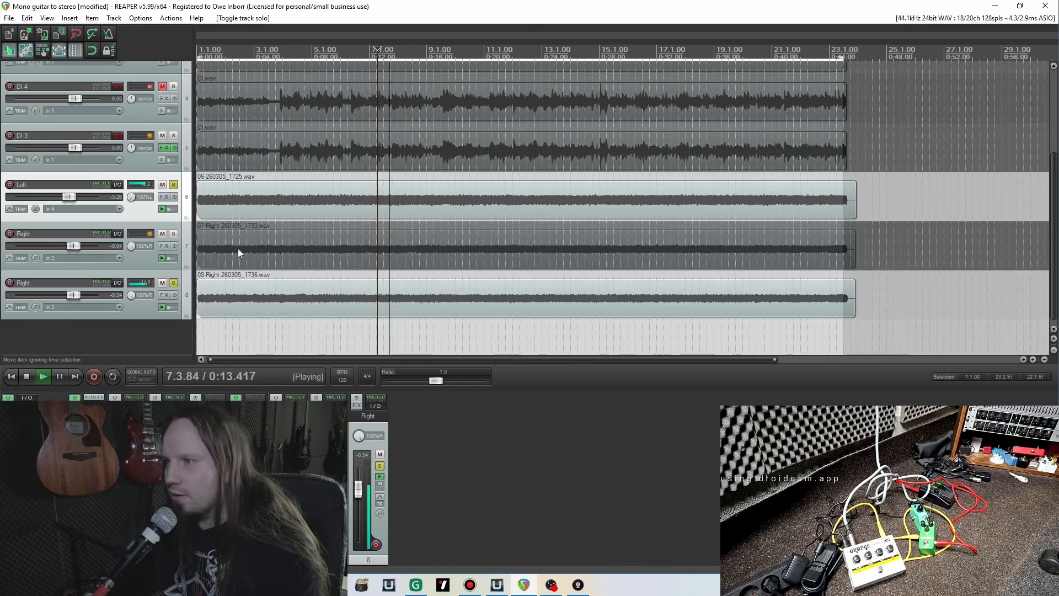
Step: Mute the re-recorded Right track and alternate solo between both Right tracks during playback, stopping with the re-recorded one soloed
left_click(163, 283)
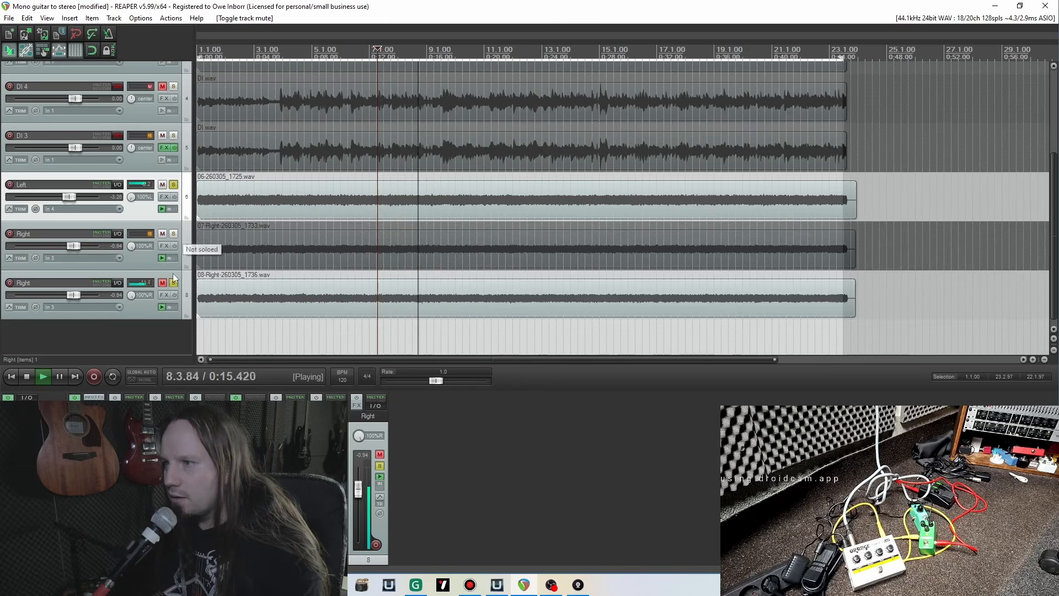
left_click(174, 234)
left_click(173, 283)
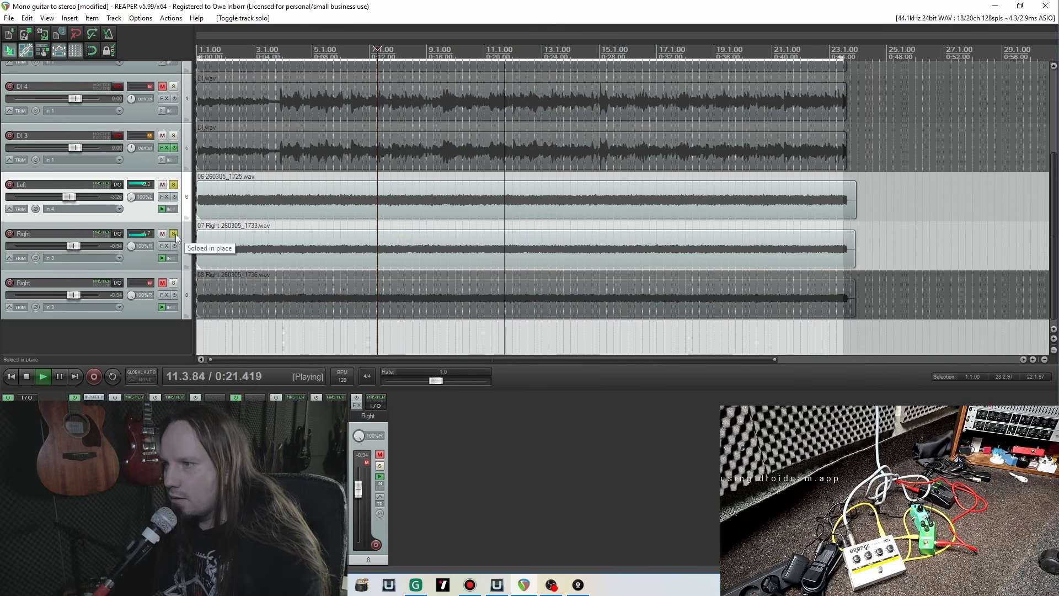
left_click(174, 235)
left_click(174, 283)
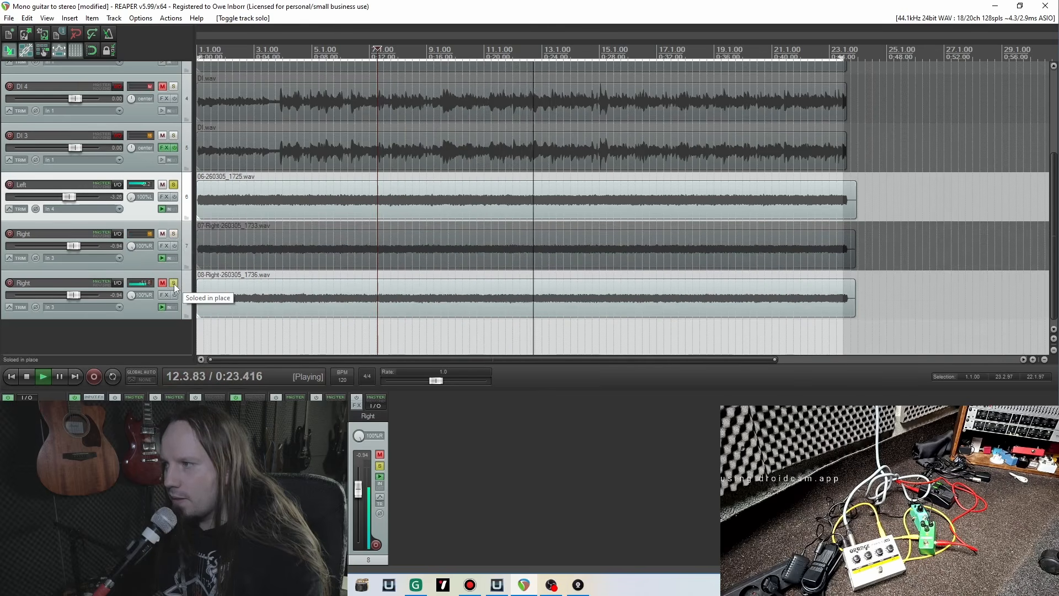
key("space")
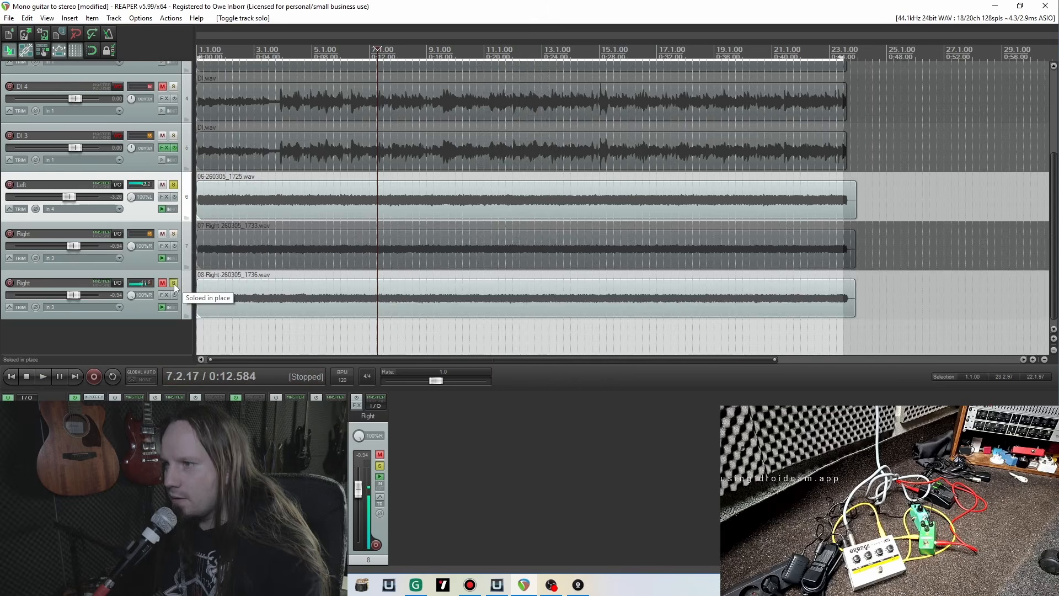
Step: Clear the solos on Left and the re-recorded Right track, unmute the re-recorded Right, and mute DI 3
left_click(174, 283)
left_click(163, 283)
left_click(174, 186)
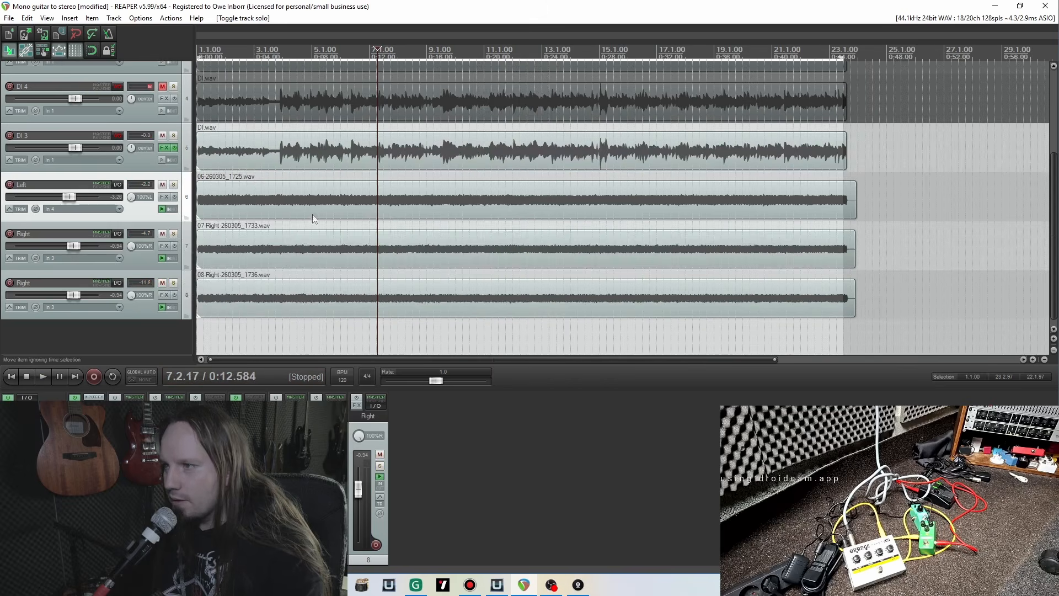
left_click(284, 252)
scroll(444, 229, "up", 5)
scroll(444, 229, "up", 1)
left_click(568, 249)
left_click(163, 137)
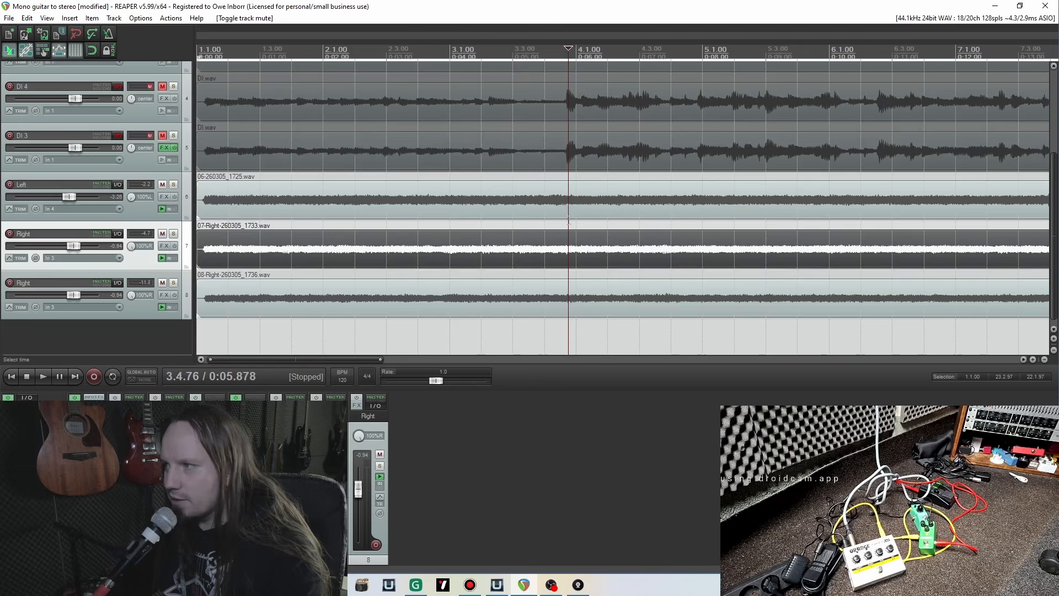
Step: Cut the two Right takes into alternating sections over roughly the first five bars and play them from the project start
scroll(578, 252, "down", 3)
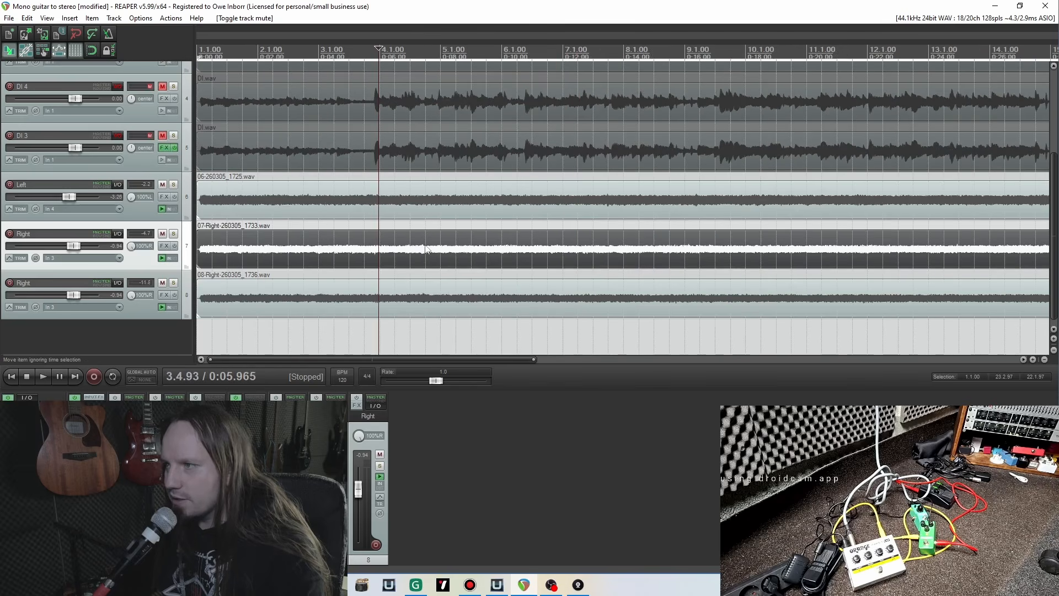
left_click(262, 249)
key("s")
left_click(288, 249)
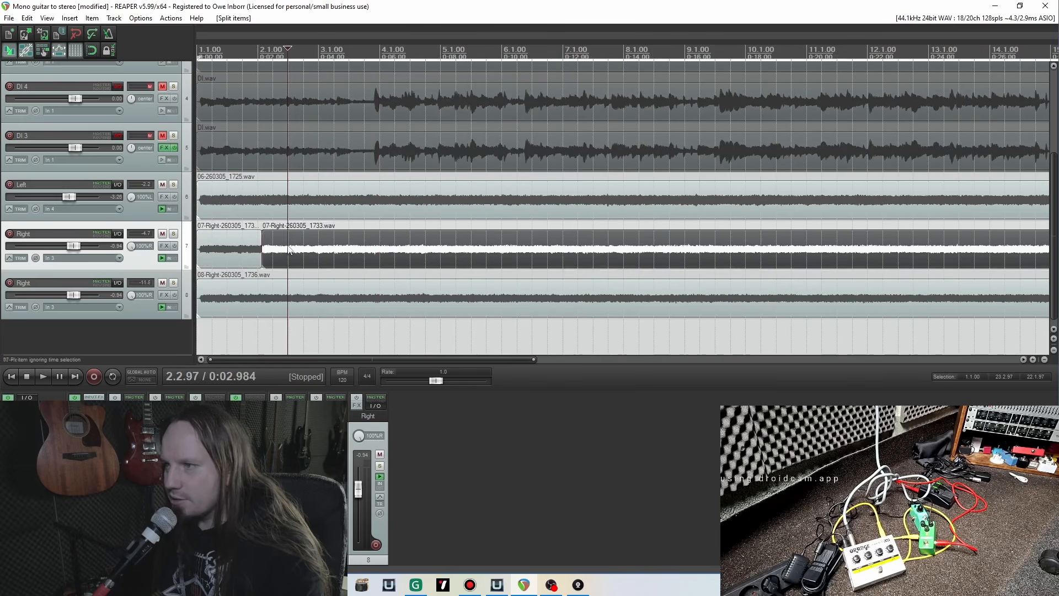
key("s")
left_click(283, 250)
left_click_drag(282, 250, 282, 287)
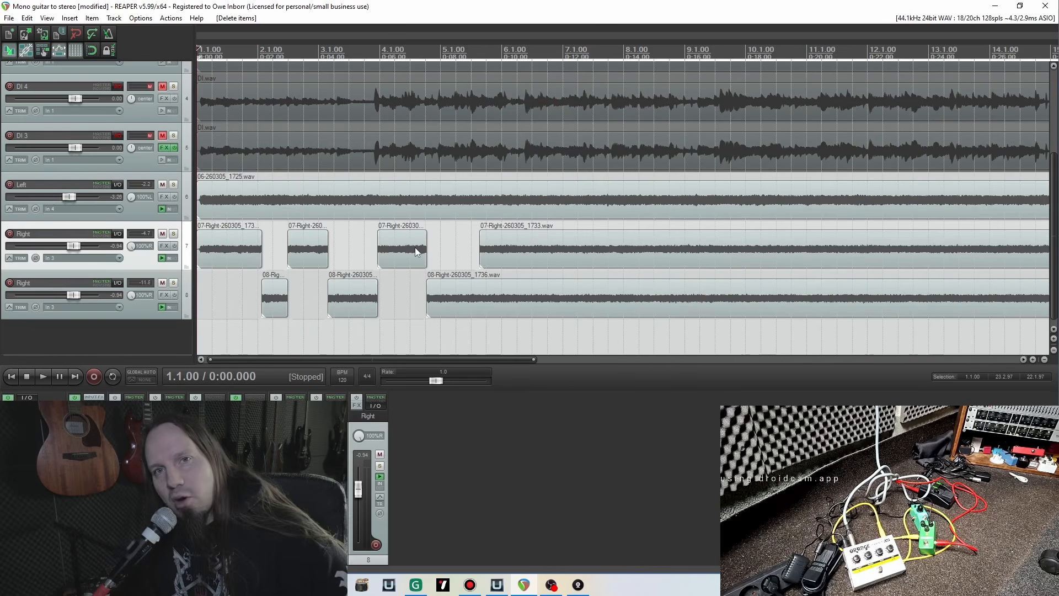
key("space")
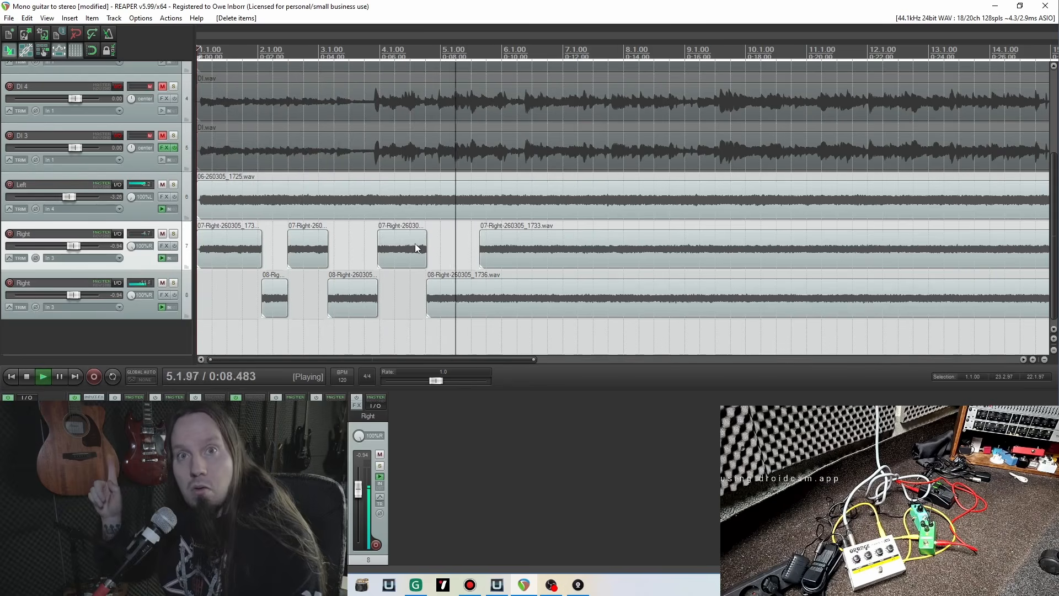
key("space")
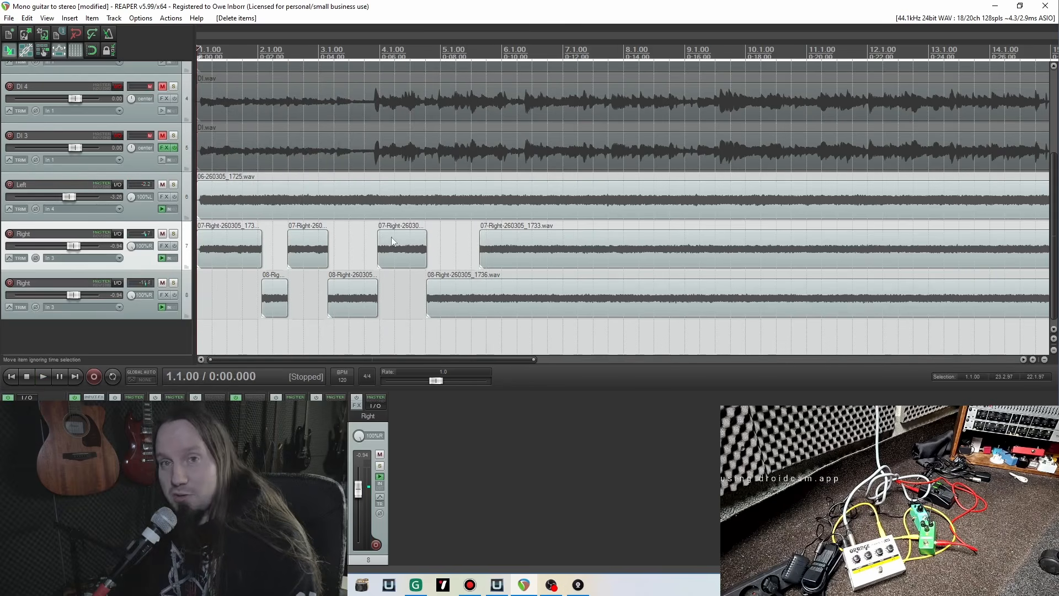
left_click(487, 253)
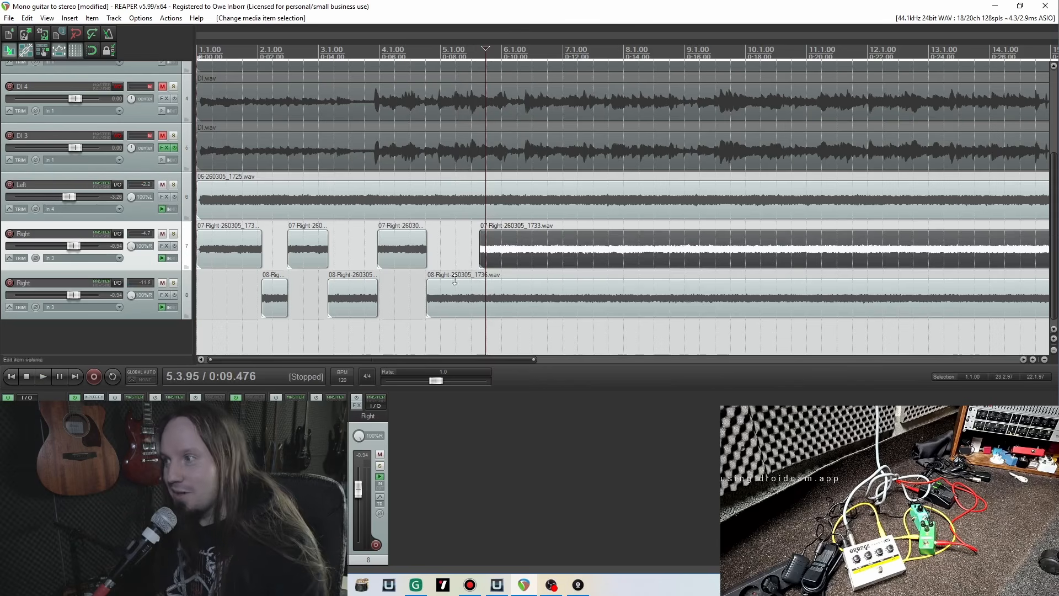
scroll(487, 298, "down", 3)
right_click(336, 303)
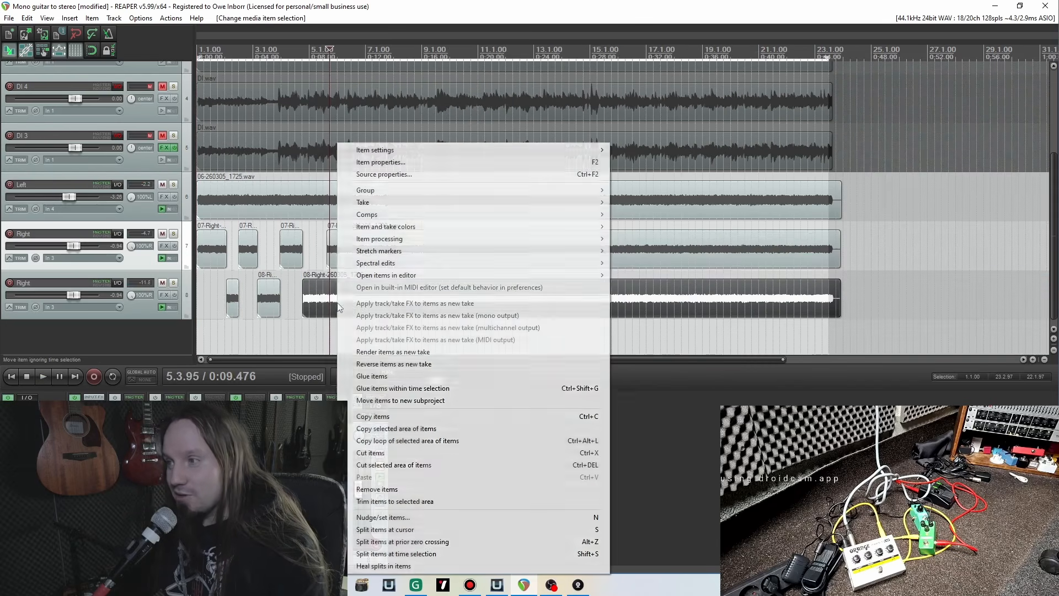
left_click(307, 302)
right_click(336, 300)
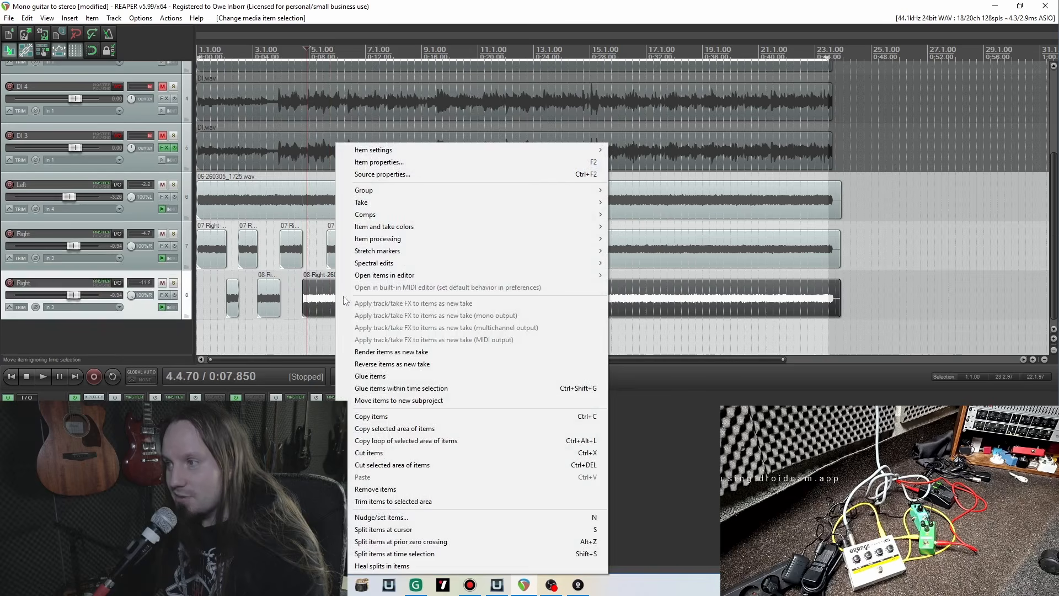
left_click(438, 377)
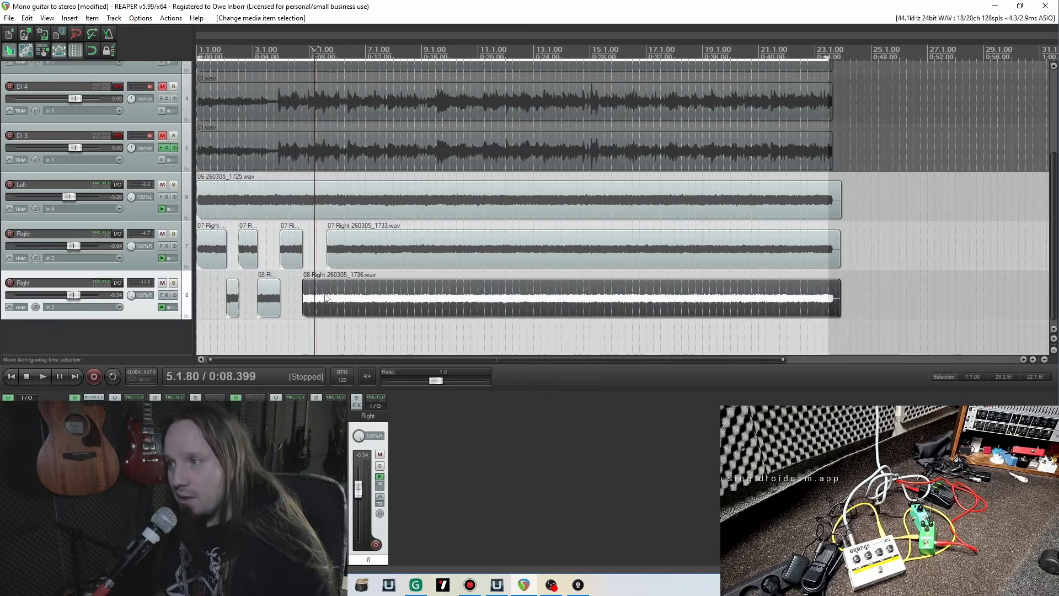
Step: Play the alternating Right takes briefly from the start of the original take's third section, near bar 4
scroll(512, 286, "up", 3)
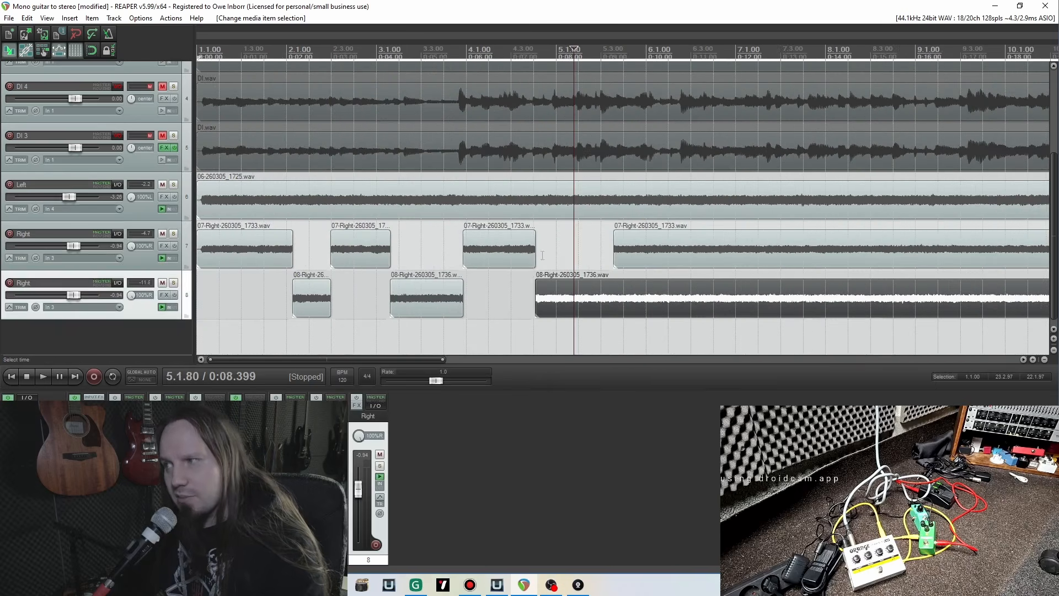
left_click(468, 253)
key("space")
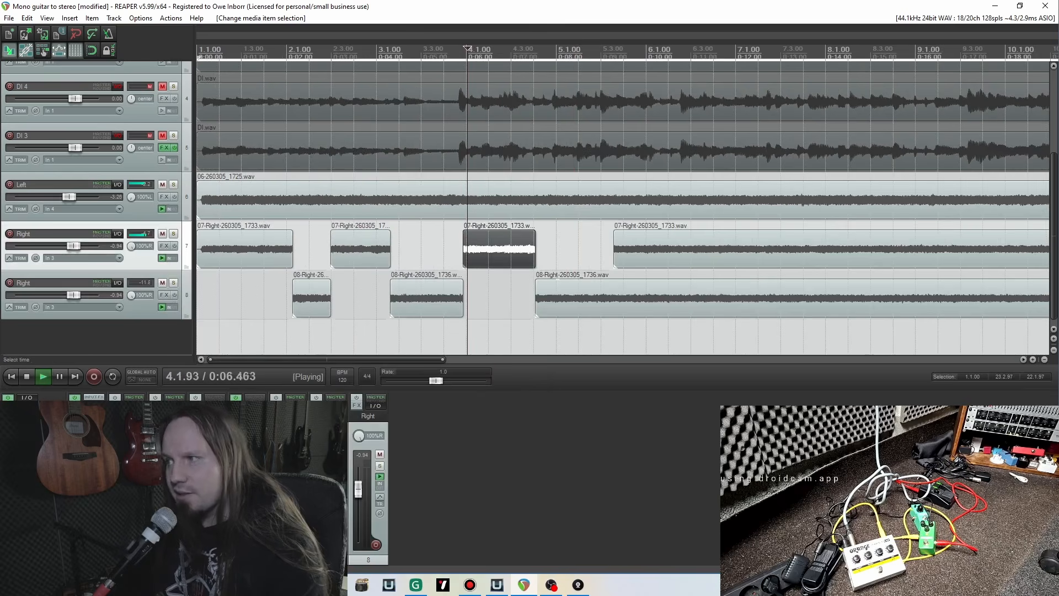
key("space")
Step: Invert the phase of the long final section of the re-recorded Right take in its item properties
right_click(562, 297)
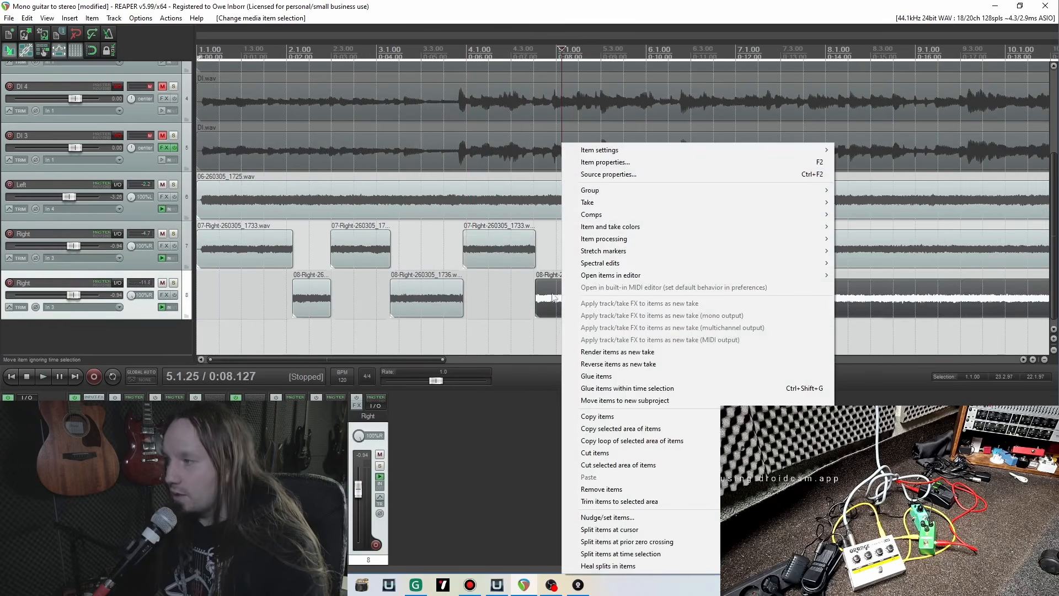
double_click(546, 296)
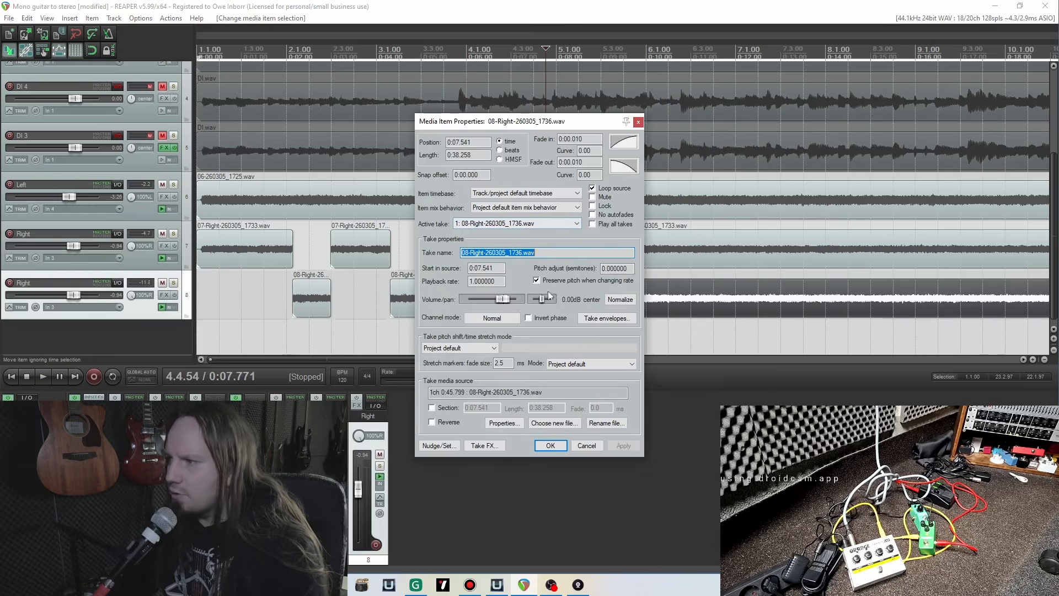
left_click(623, 446)
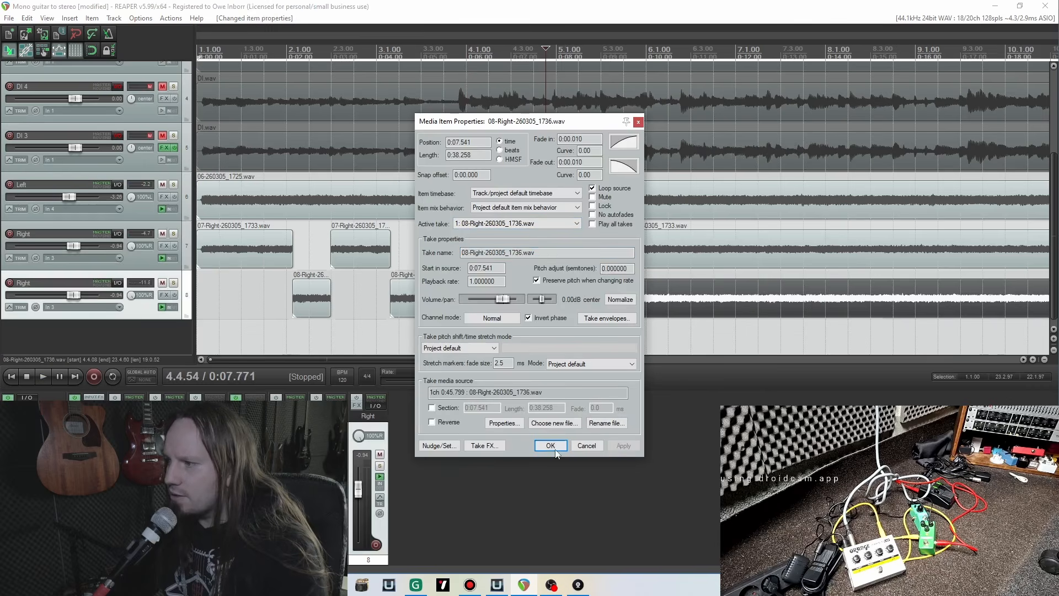
left_click(551, 445)
key("space")
key("space")
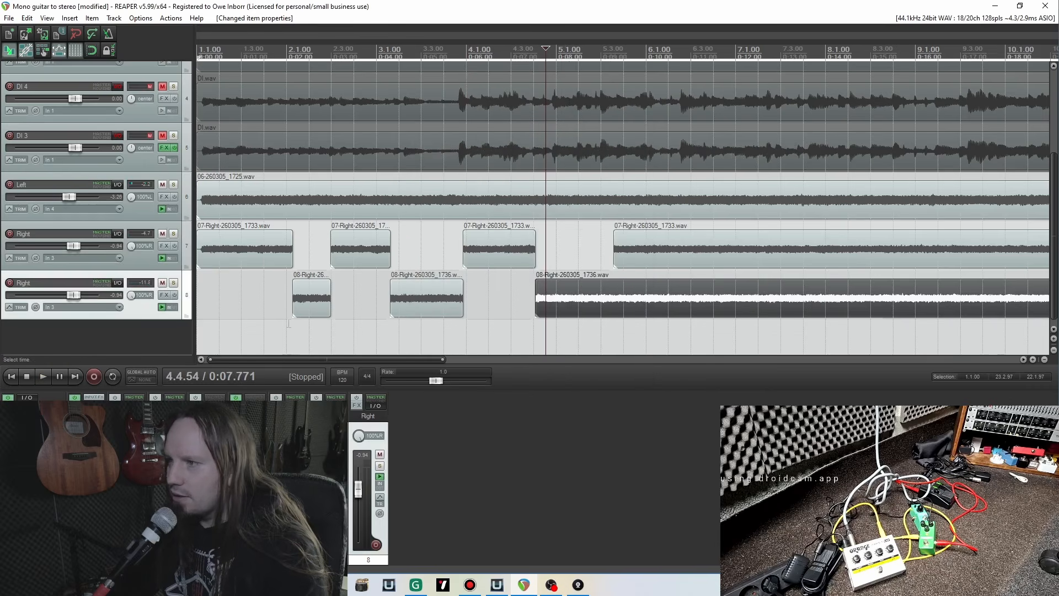
Step: Play the alternating takes from the project start through the phase-inverted section, then stop
left_click(10, 376)
key("space")
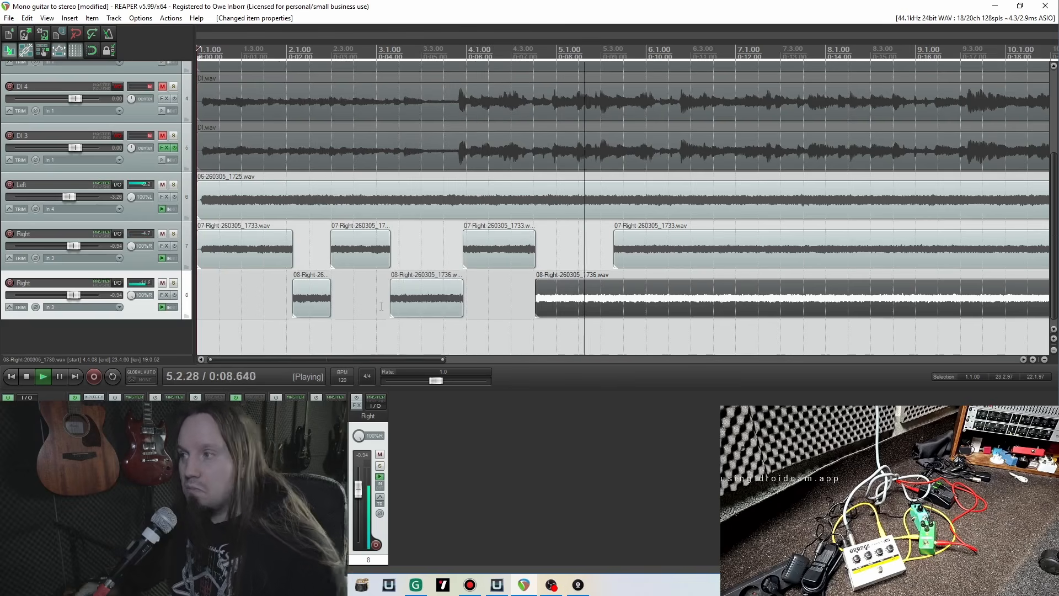
key("space")
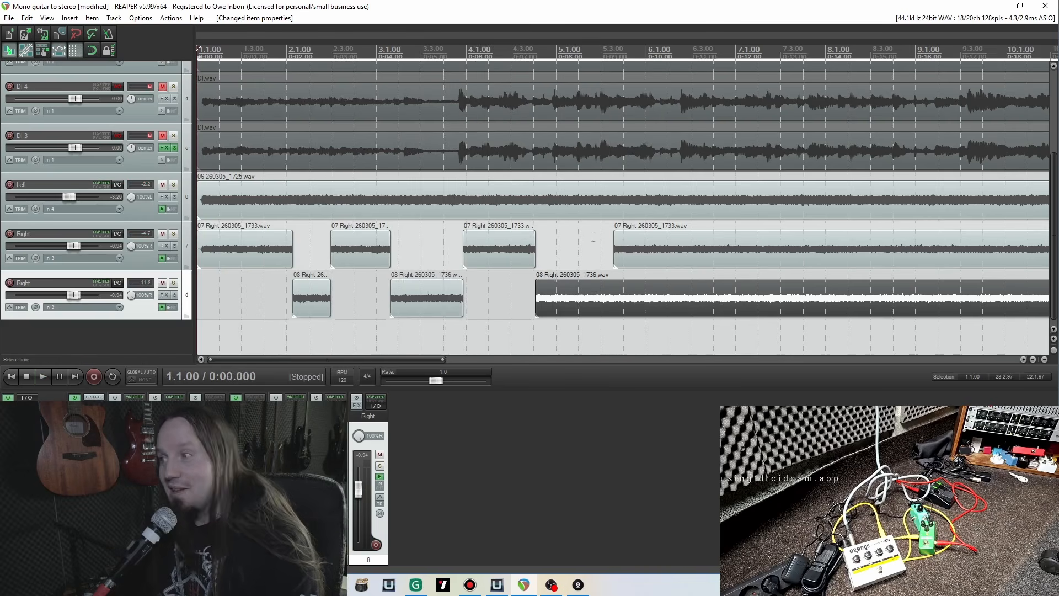
Step: Delete all sections of the original Right take and the short sections of the re-recorded one, keeping only its long section
scroll(593, 237, "down", 8)
left_click_drag(435, 246, 261, 267)
key("Delete")
left_click_drag(264, 333, 198, 282)
key("Delete")
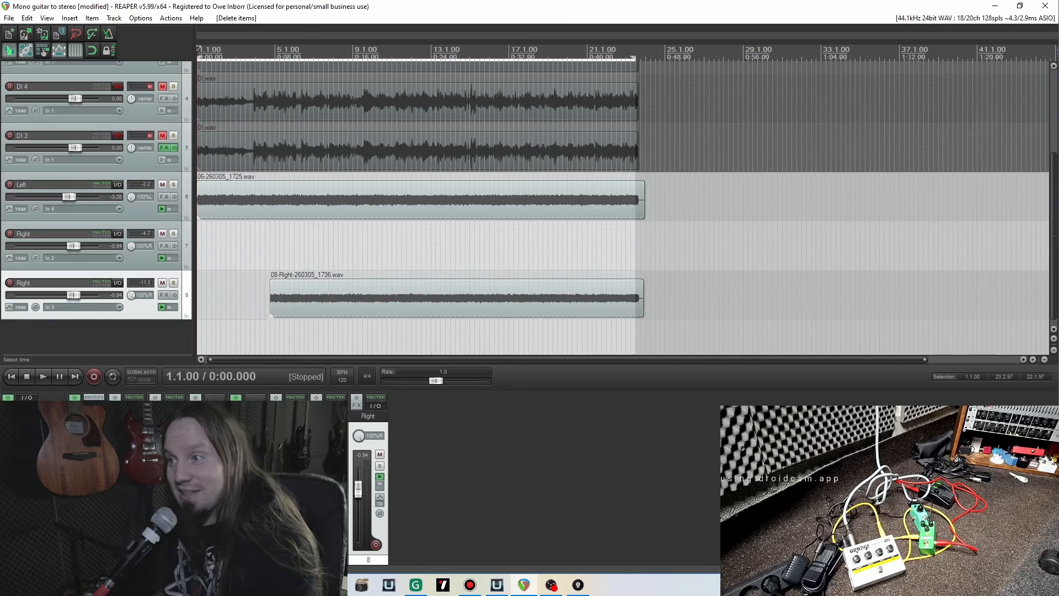
Step: Extend the remaining re-recorded Right item back to the project start and delete the empty original Right track
left_click_drag(274, 305, 198, 305)
left_click(115, 265)
key("Delete")
Step: Unmute the Bas track and play the mix from just after bar 4
left_click(264, 305)
key("space")
key("space")
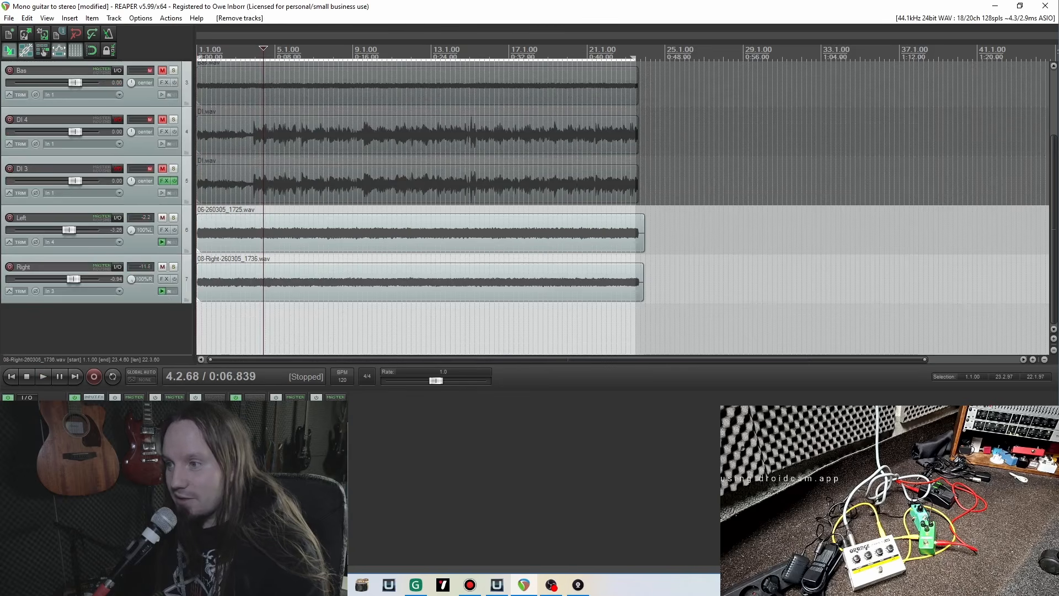
left_click(162, 70)
key("space")
Step: Select the Left and Right tracks and pull their volume fully down together, raising it again to slightly below the earlier levels
left_click(286, 552)
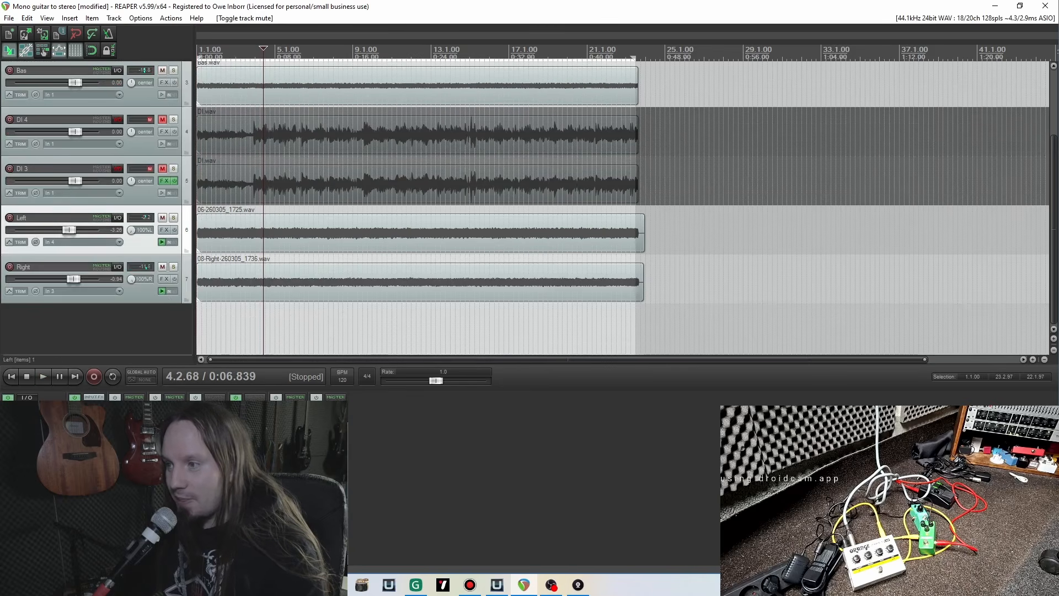
left_click(325, 552, "ctrl")
left_click_drag(324, 477, 324, 538)
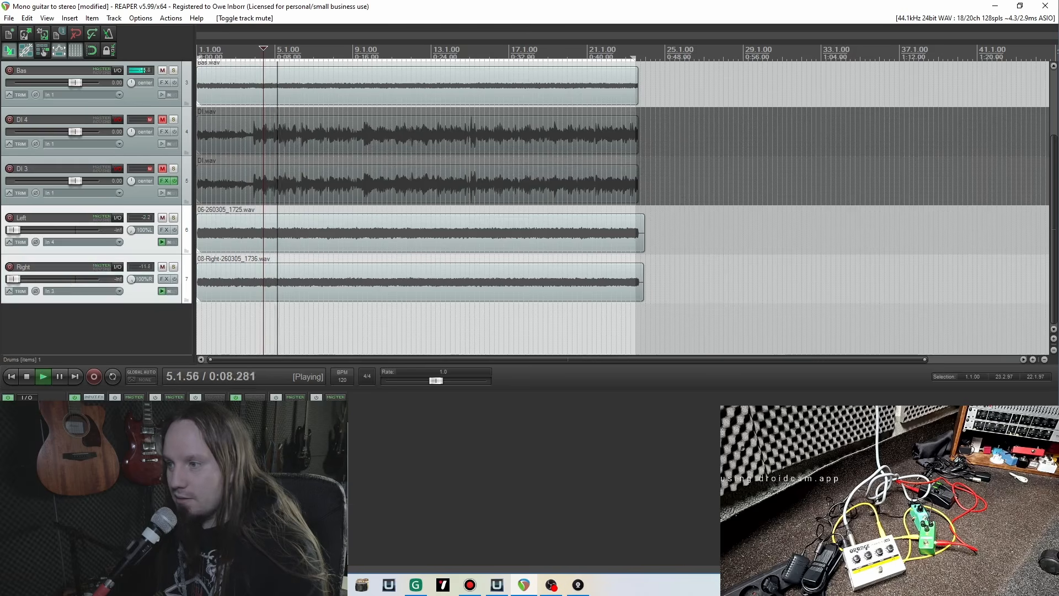
left_click_drag(325, 538, 324, 485)
left_click(324, 487)
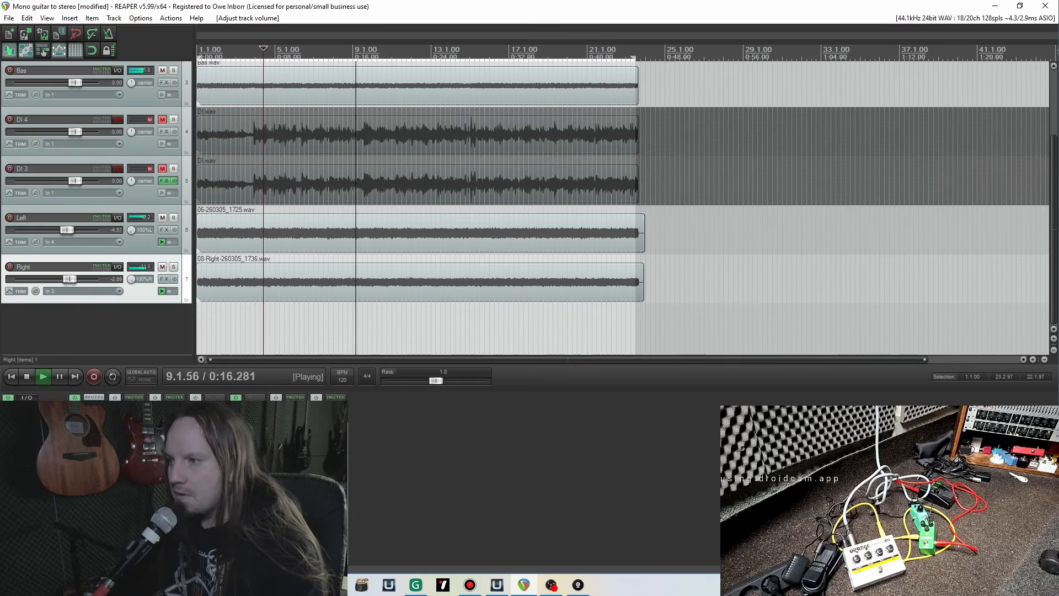
Step: Add the Telos - Guitars plugin from Black Salt Audio to the Right track
left_click(318, 406)
type("telos")
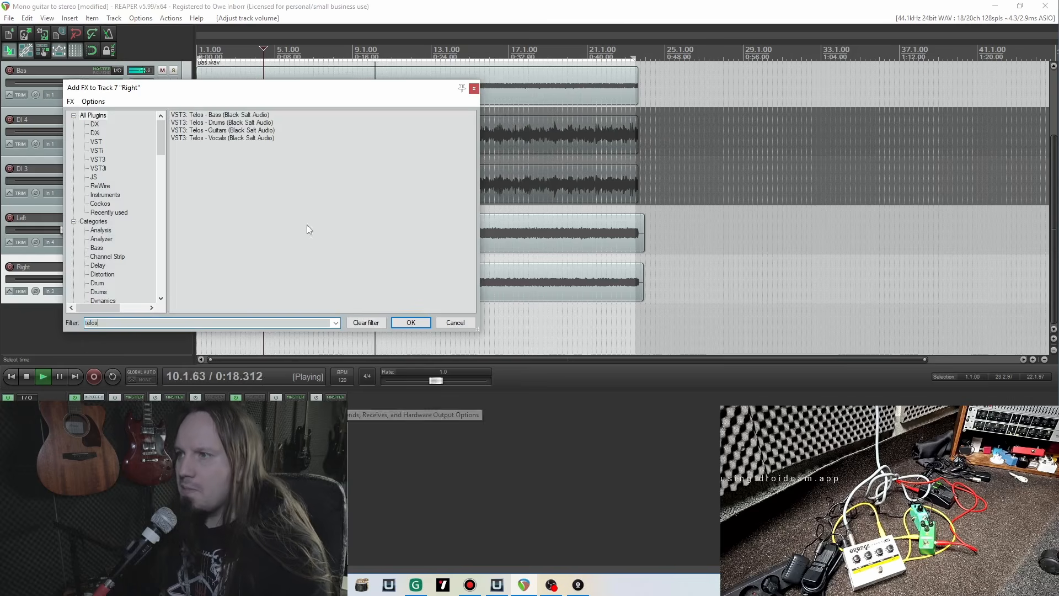
left_click(226, 130)
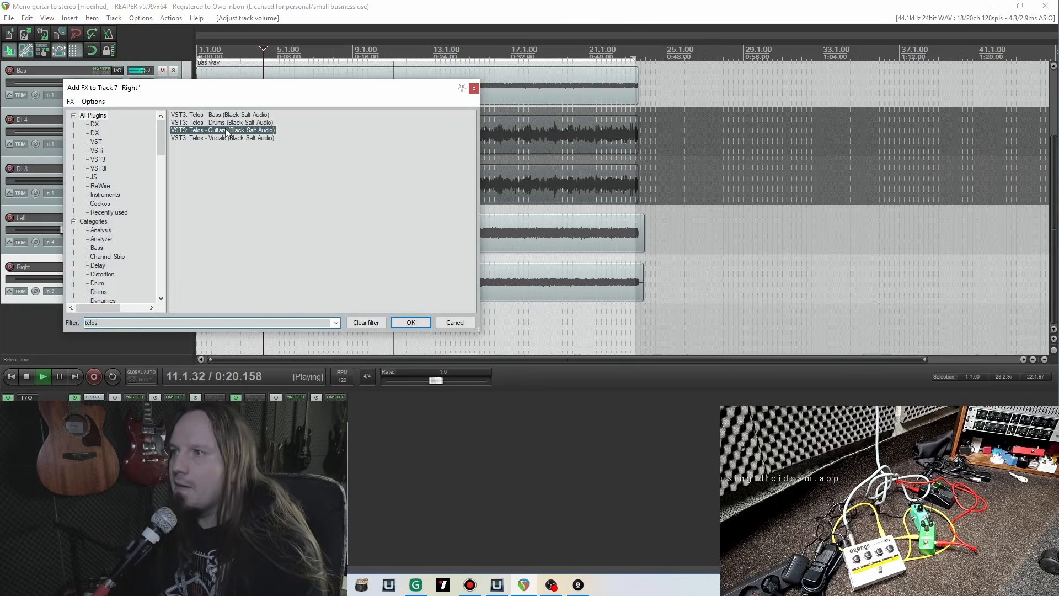
double_click(227, 131)
Step: In the Right track's Telos, boost Mid and High, raise the Mid tone, switch High to Top, and set De-Harsh to 37%
left_click_drag(262, 203, 270, 205)
left_click_drag(351, 149, 347, 164)
left_click(351, 201)
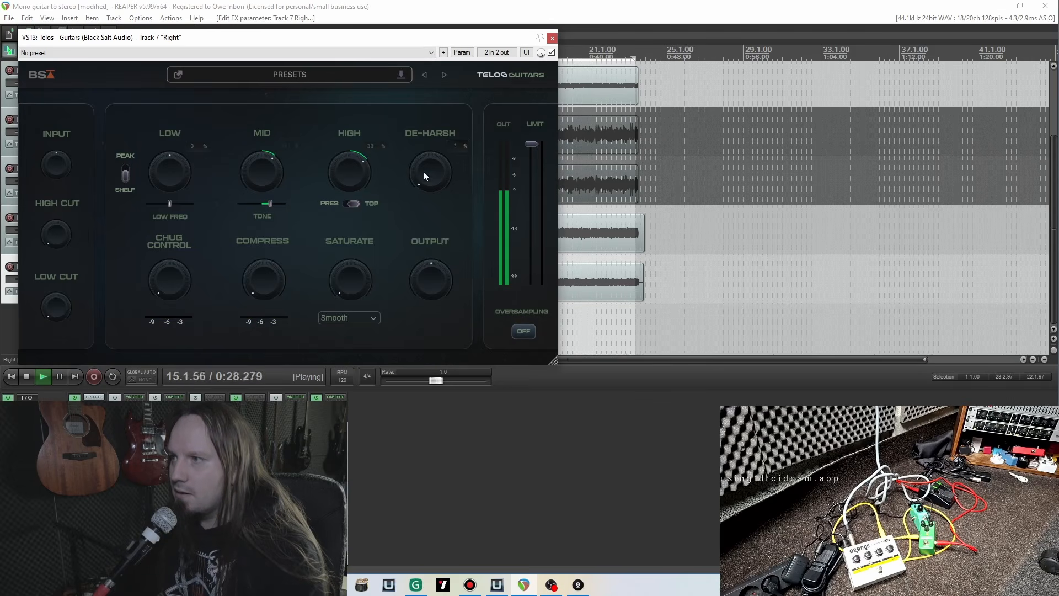
left_click_drag(430, 160, 430, 170)
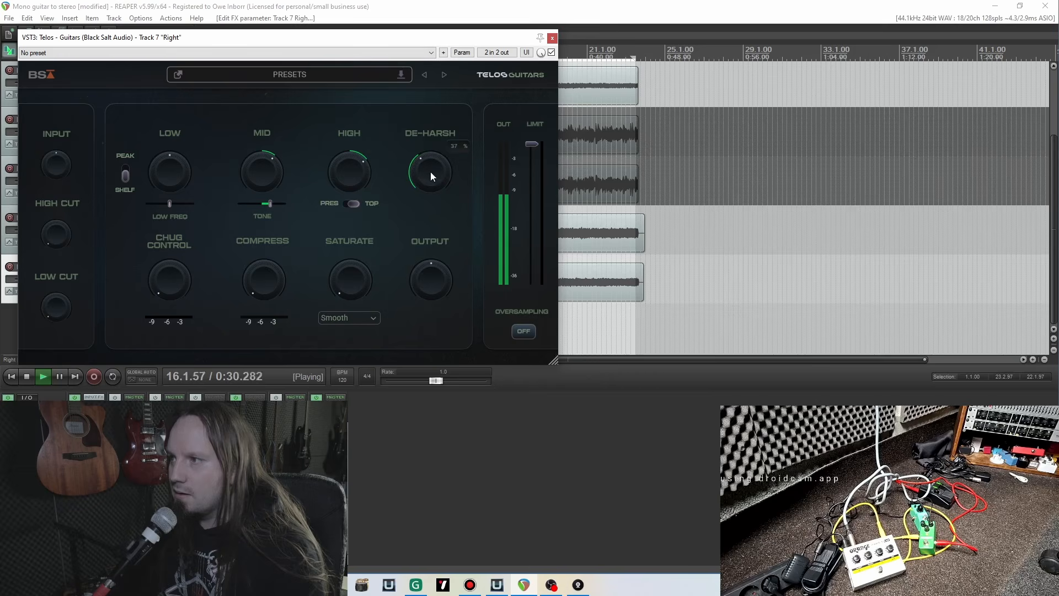
Step: Set Saturate to about 30% and slightly adjust Output in the Right track's Telos, closing the plugin when finished
mouse_move(432, 274)
left_mouse_down()
mouse_move(380, 287)
mouse_move(422, 277)
left_mouse_up()
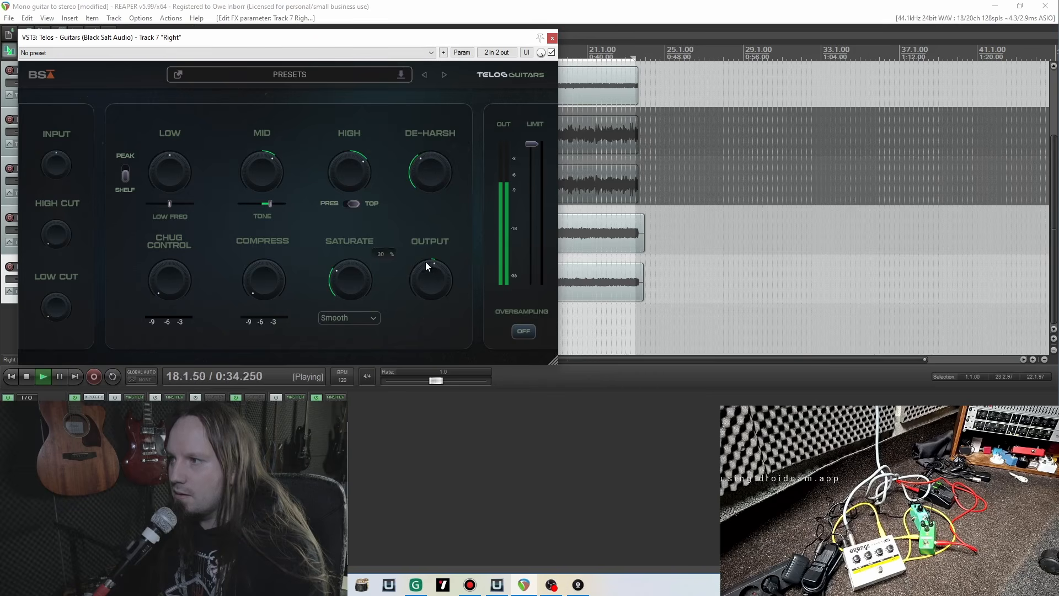
left_click_drag(332, 280, 333, 281)
left_click_drag(442, 277, 442, 274)
left_click(552, 38)
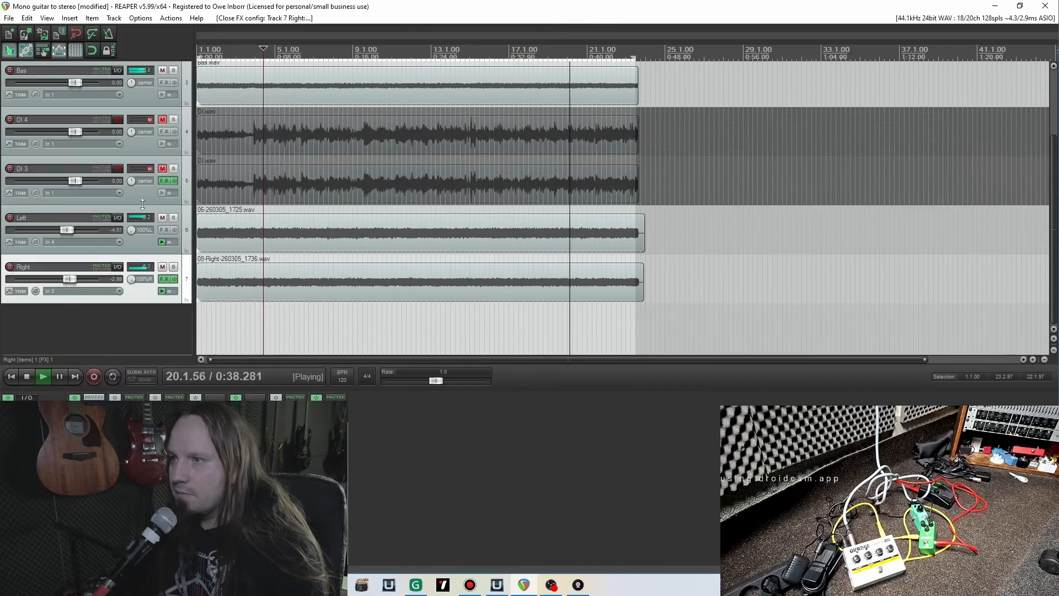
Step: Add ReaEQ after Telos in the Right track's effects chain
left_click(160, 280)
right_click(58, 119)
left_click(100, 127)
type("eq")
double_click(200, 185)
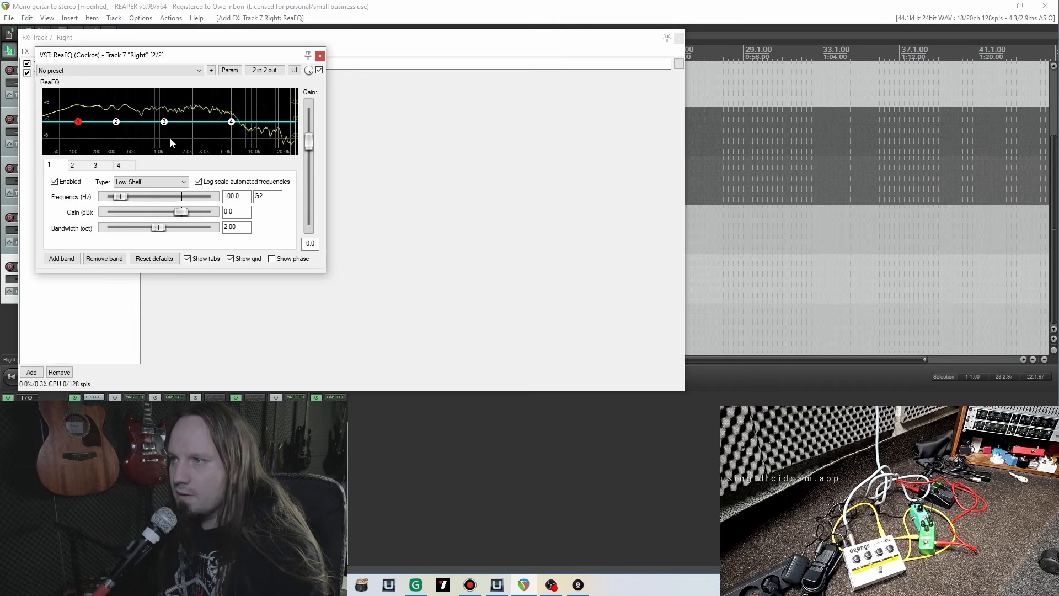
Step: Set ReaEQ band 3 to about -1.6 dB near 2800 Hz with a 0.80 octave bandwidth and close the effects windows
scroll(205, 116, "down", 1)
mouse_move(205, 116)
left_mouse_down()
mouse_move(215, 110)
mouse_move(209, 129)
left_mouse_up()
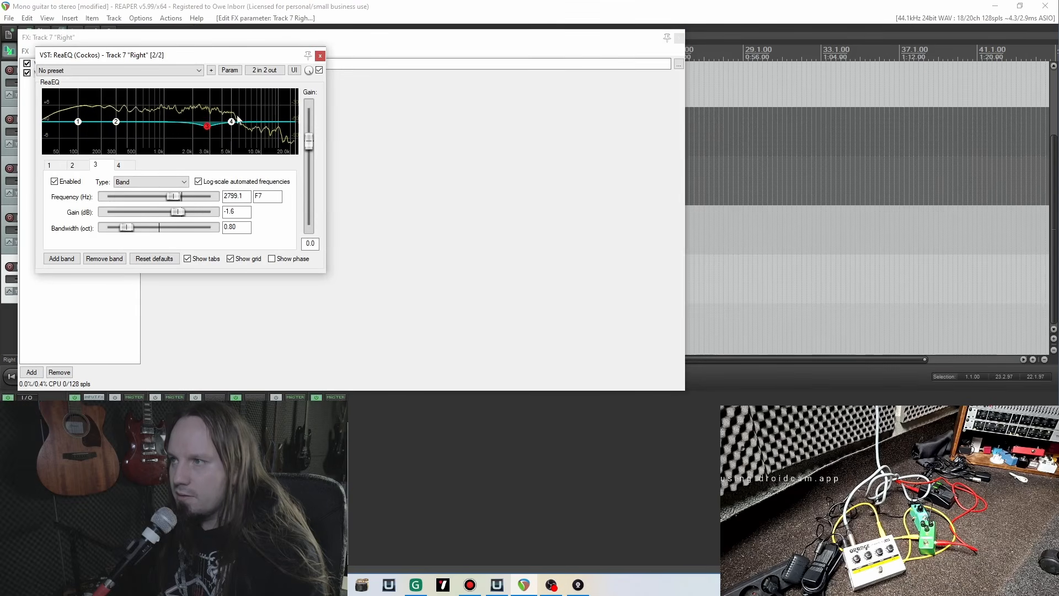
left_click(320, 56)
left_click(429, 37)
Step: Add the Telos - Guitars plugin to the Left track
left_click(165, 232)
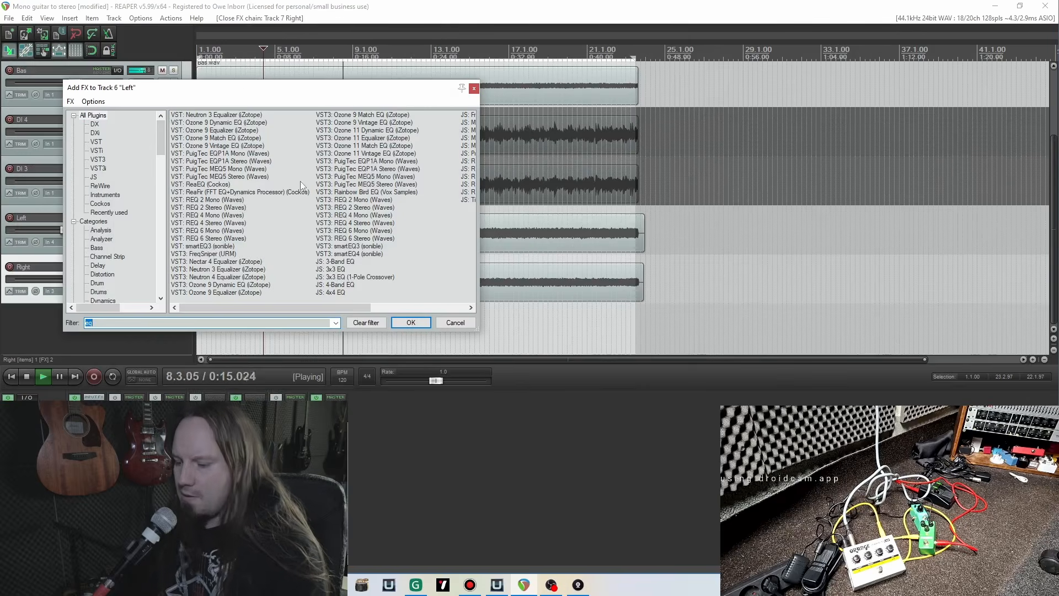
type("telos")
double_click(223, 130)
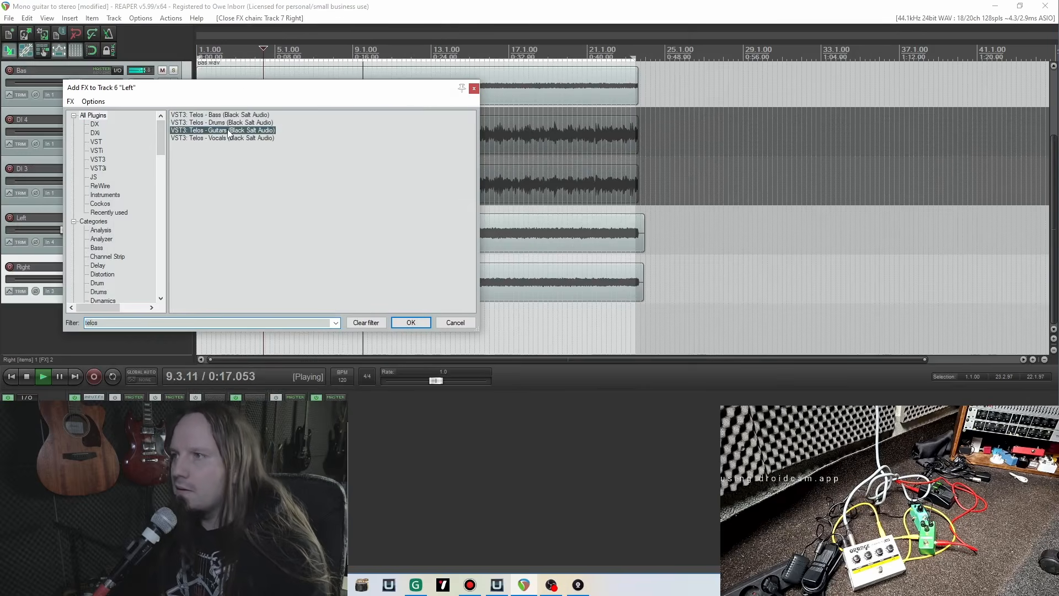
Step: Boost Mid and High, raise the mid Tone slightly, and set De-Harsh to about 42% in the Left track's Telos
left_click_drag(262, 202, 267, 186)
left_click_drag(348, 181, 420, 197)
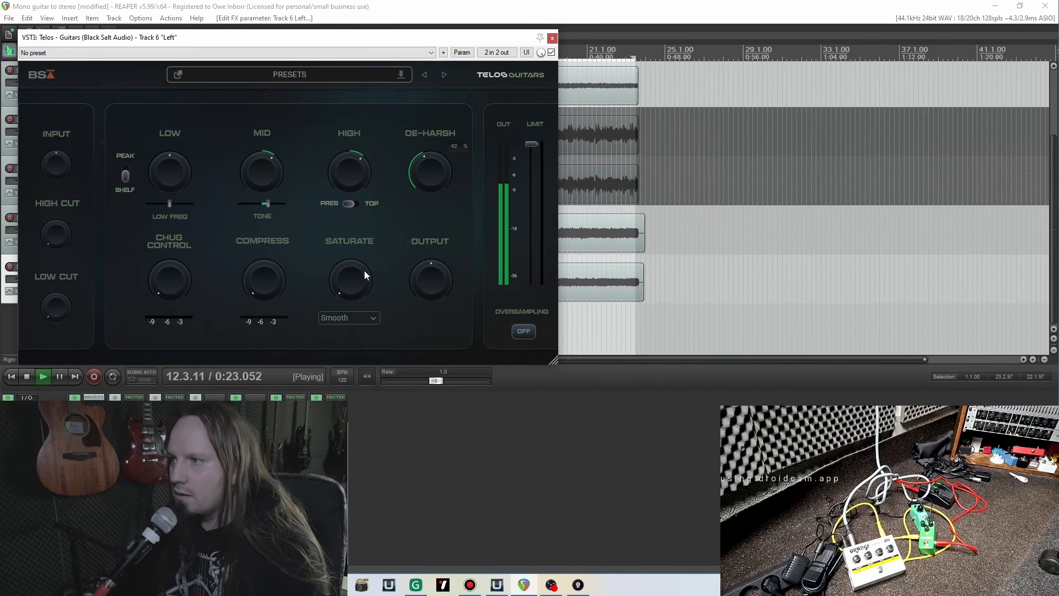
Step: Raise Saturate and set Output to about -0.7 dB in the Left track's Telos, using solo to compare levels, closing the plugin when finished
left_click_drag(433, 276, 429, 285)
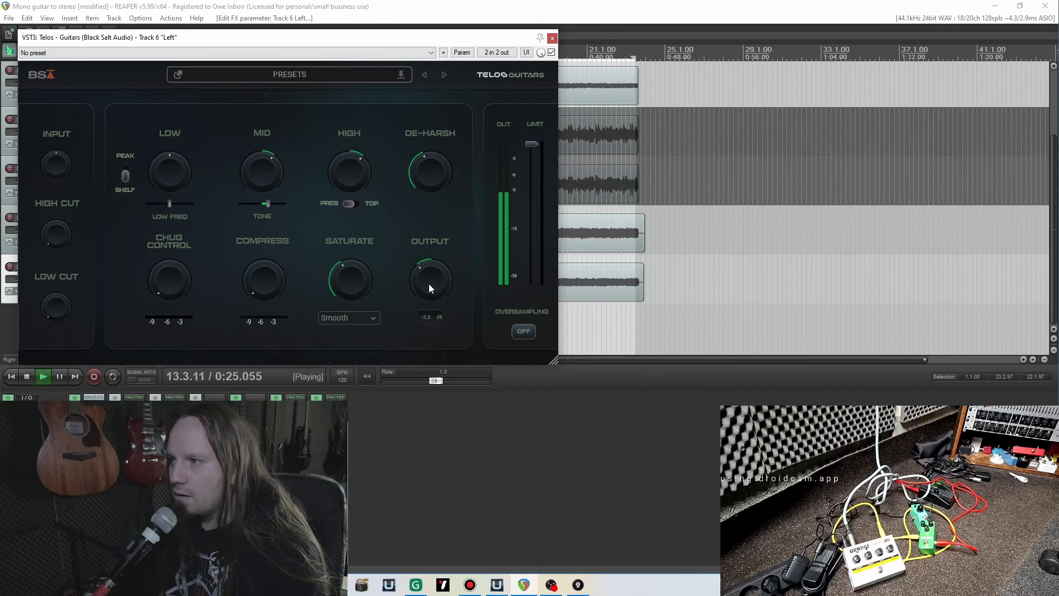
left_click(298, 447)
left_click(338, 448)
left_click_drag(435, 285, 430, 279)
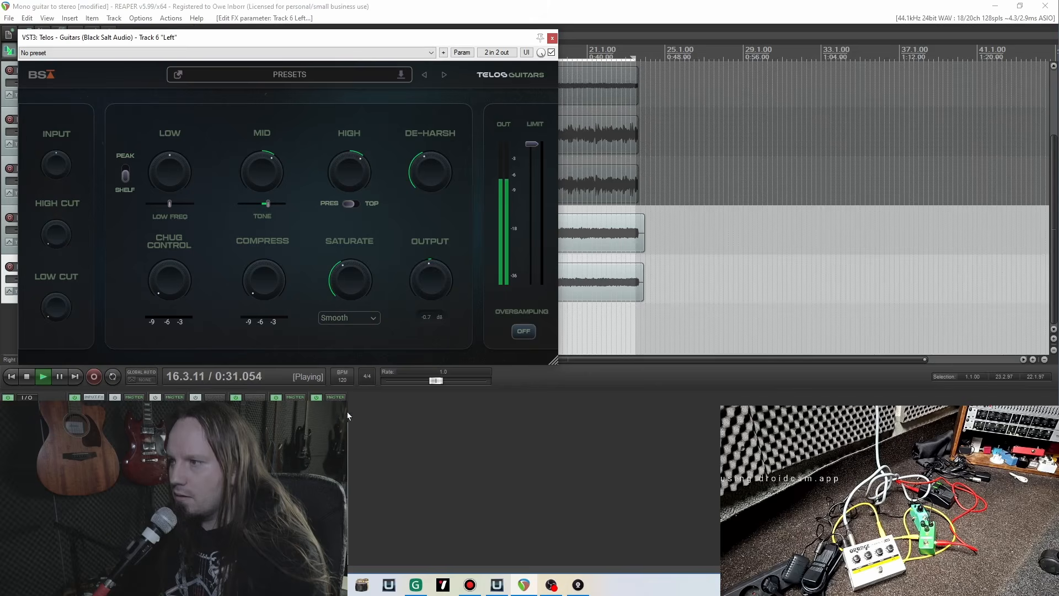
left_click(340, 467, "ctrl")
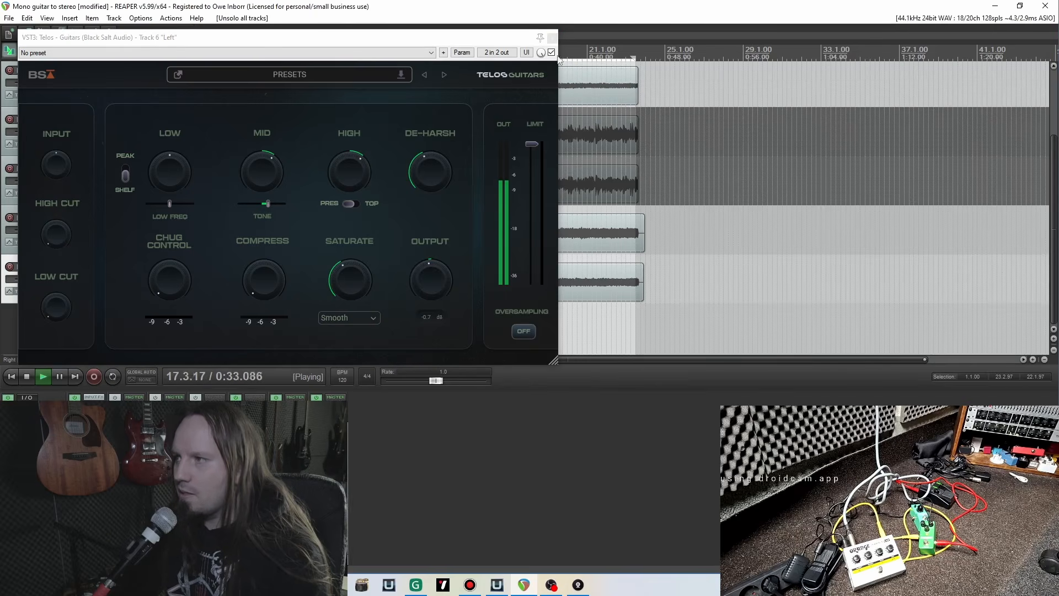
left_click(553, 37)
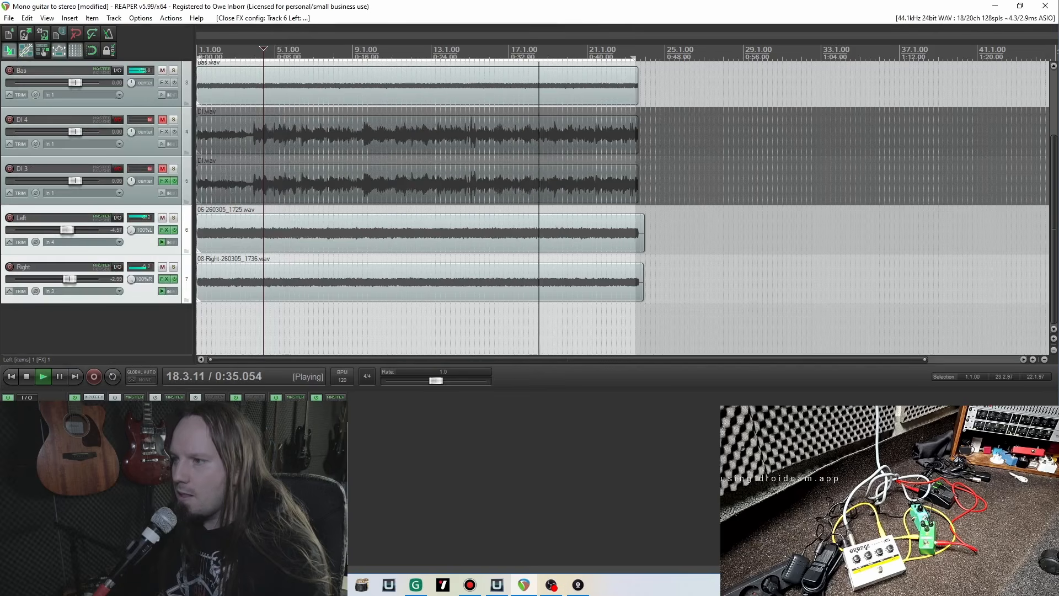
Step: Lower the Left and Right track volumes together slightly while listening to the mix, and stop playback
left_click_drag(325, 496, 325, 499)
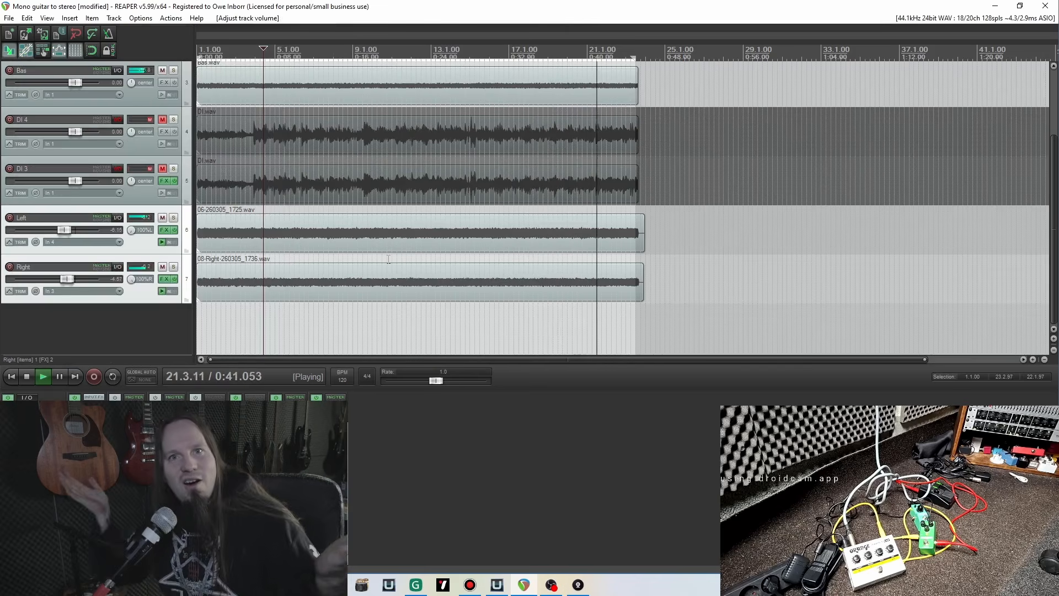
key("space")
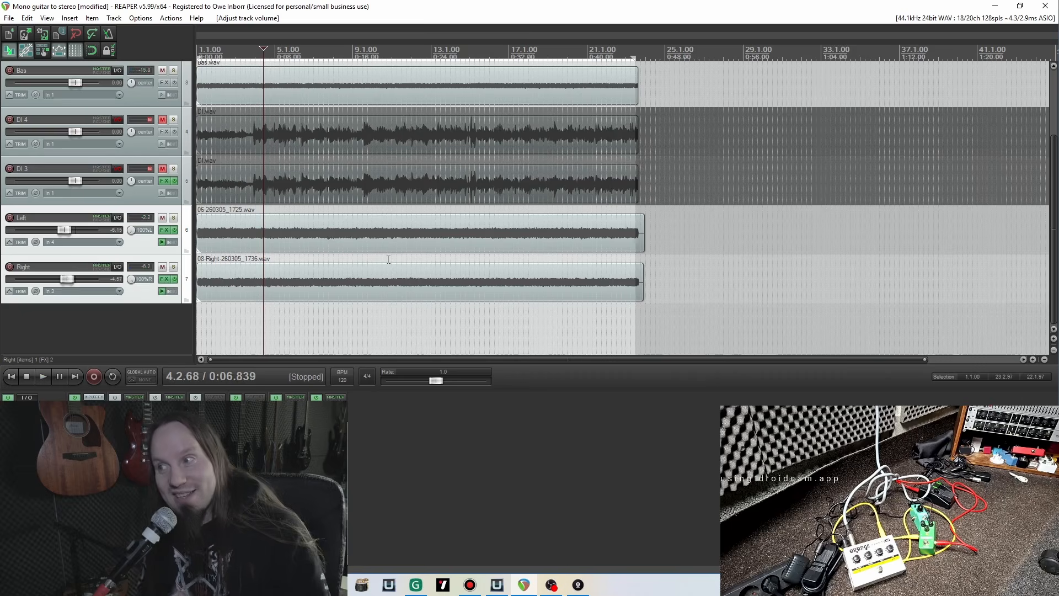
Step: Play the full mix from the start of the project to check the stereo guitars, and stop playback
left_click(12, 378)
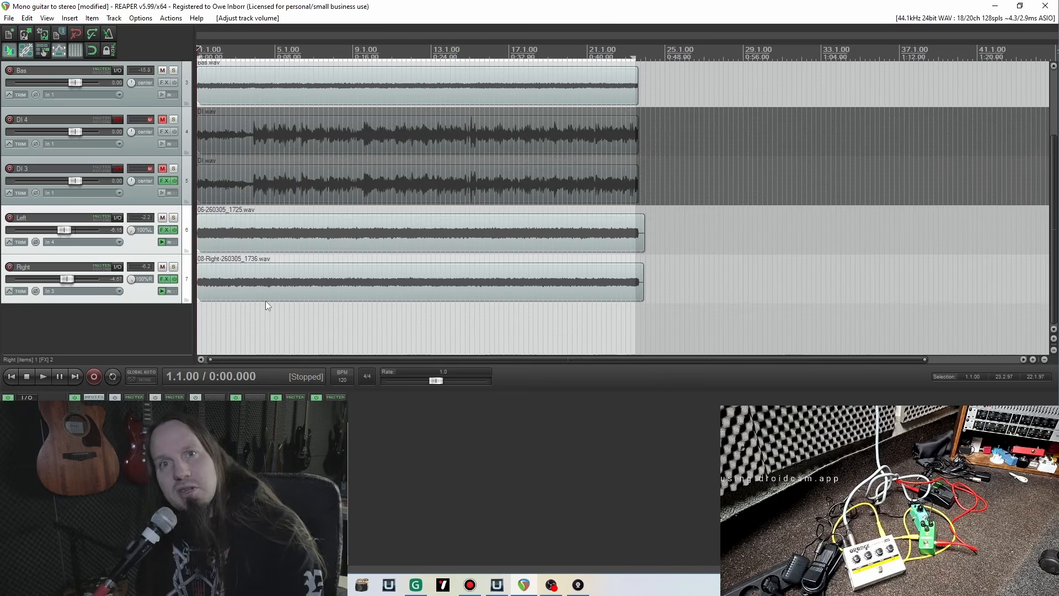
key("space")
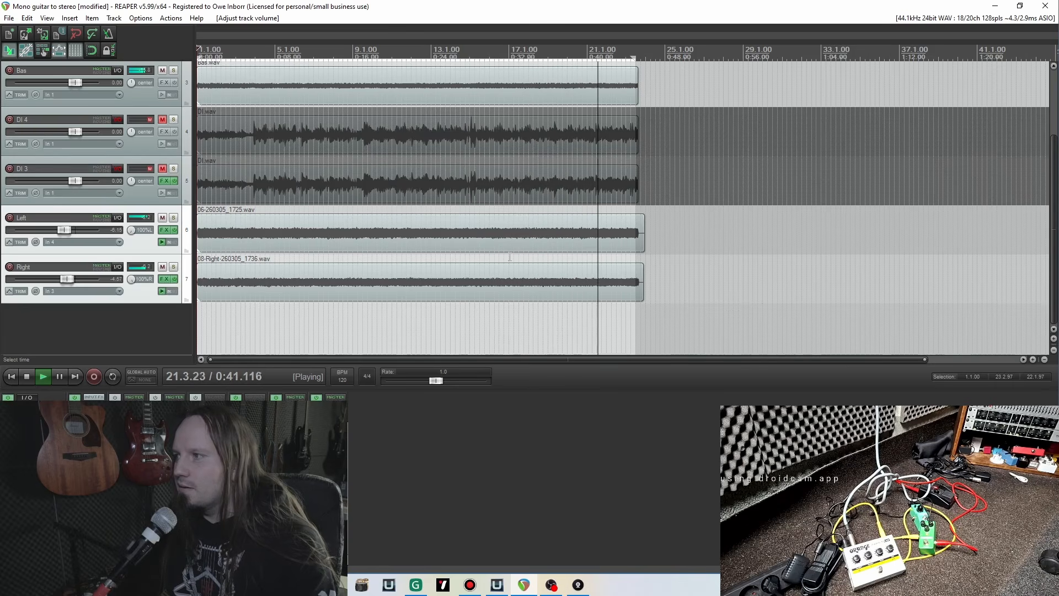
key("space")
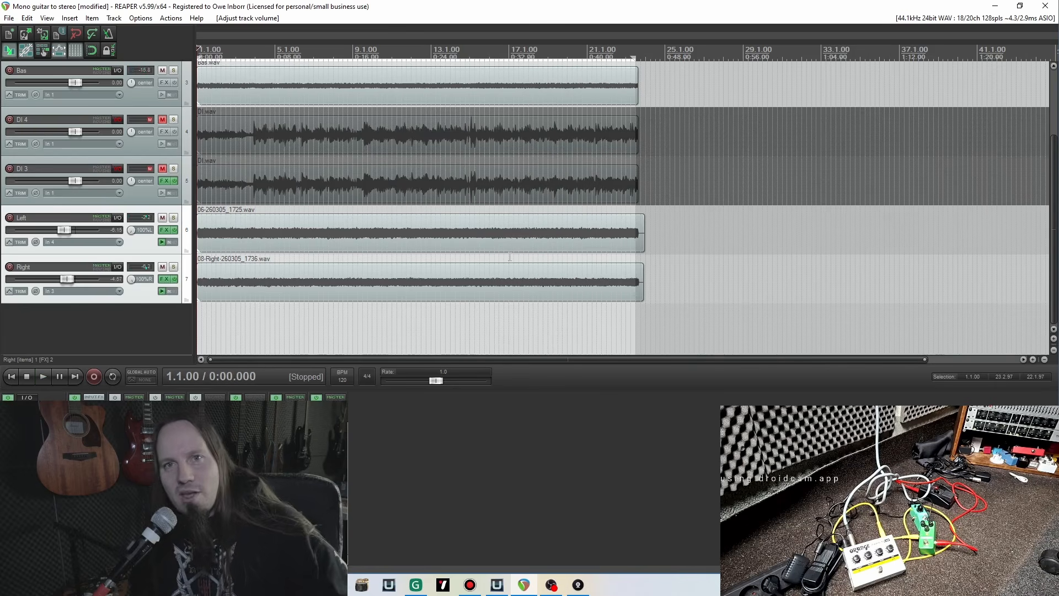